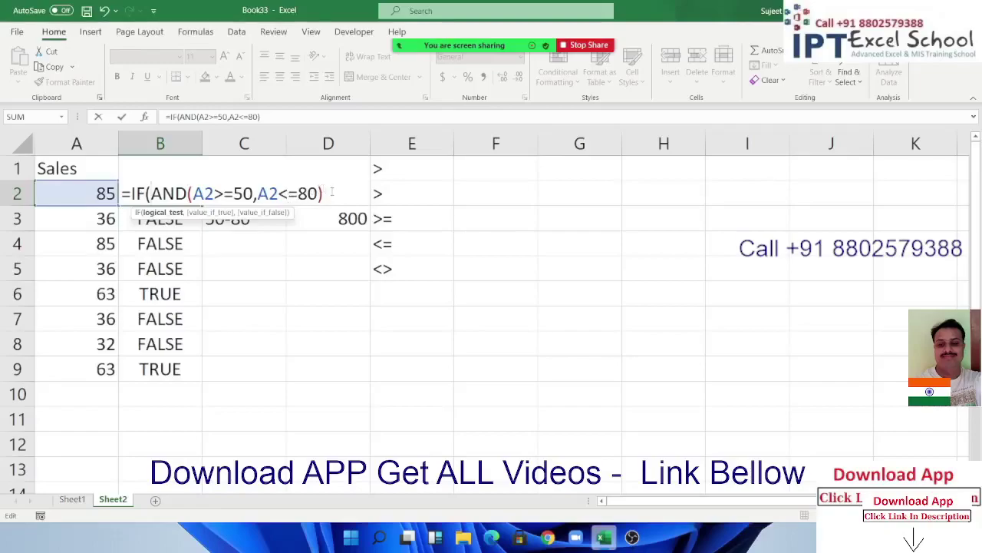
Step: Complete B2 as =IF(AND(A2>=50,A2<=80),800,0) and switch to the Book9 workbook
type(",5")
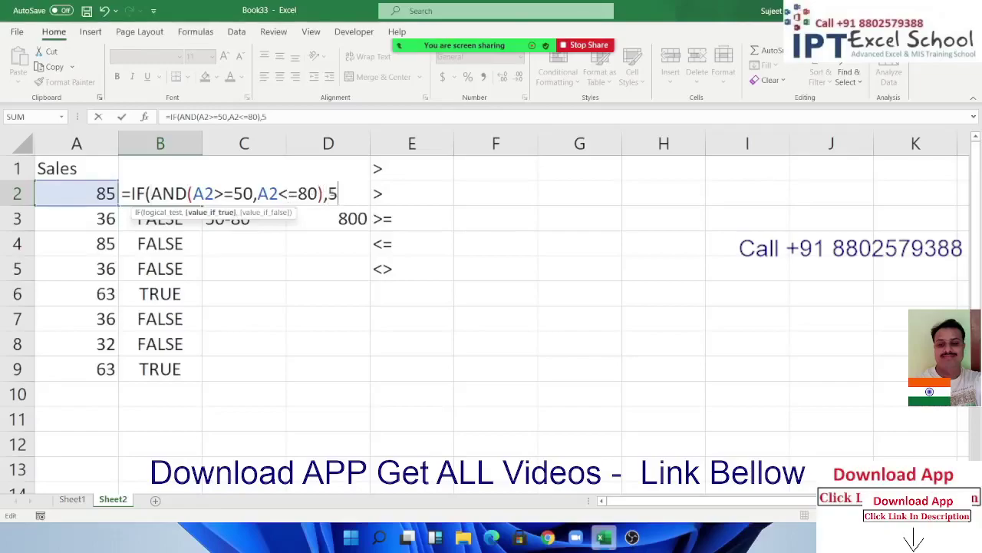
type("0")
key("BackSpace")
key("BackSpace")
type("800,0")
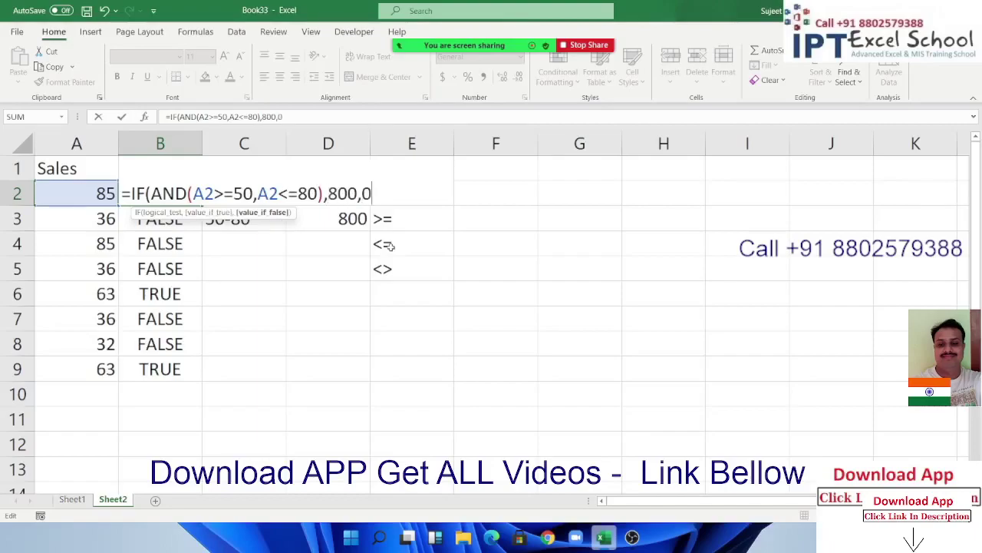
key("Return")
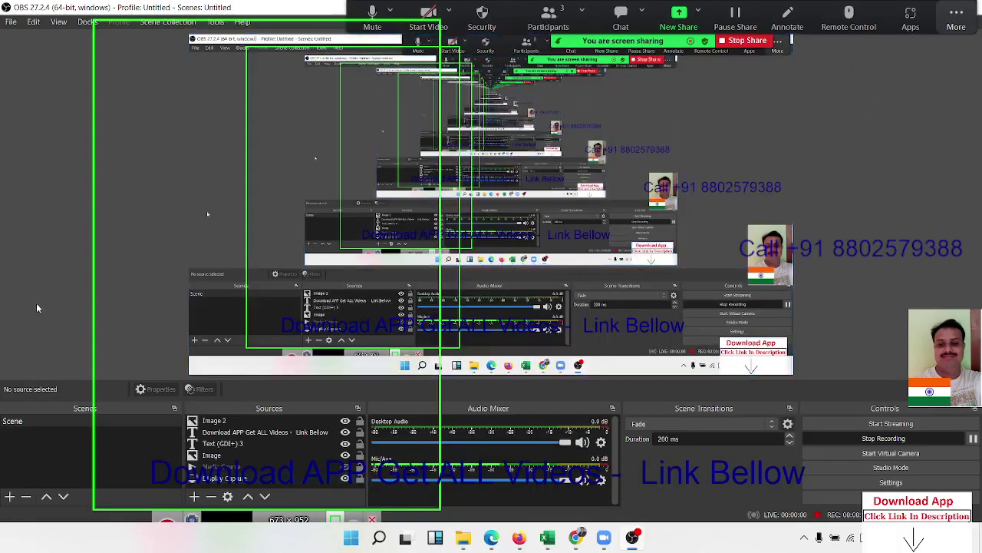
mouse_move(547, 536)
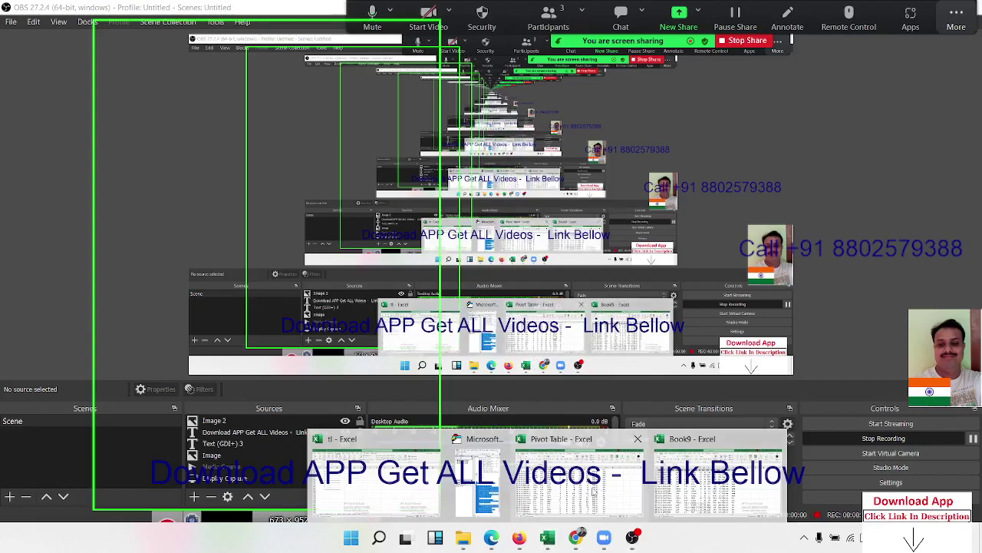
left_click(382, 465)
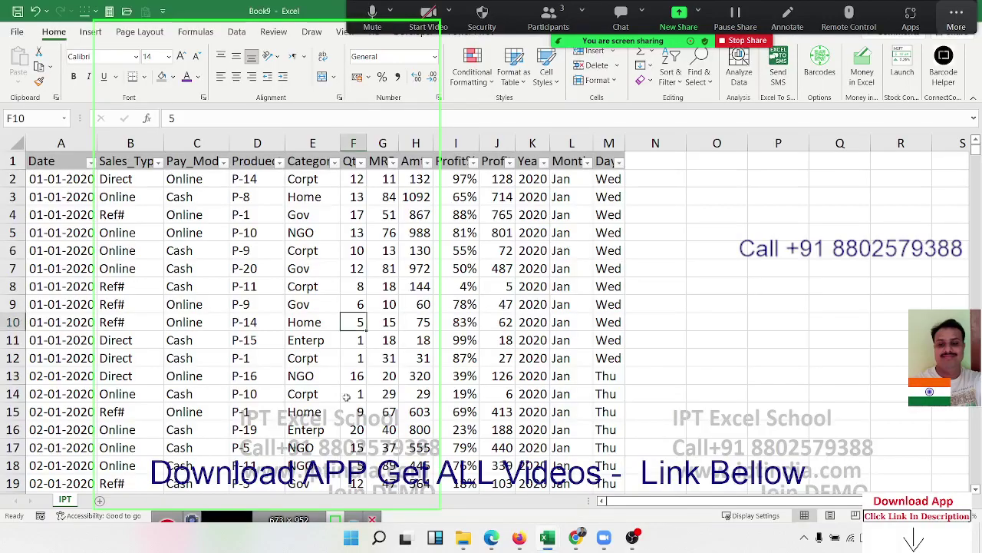
Step: Glance at the Pay_Mode filter list, then open the Category filter list in E1
left_click(244, 221)
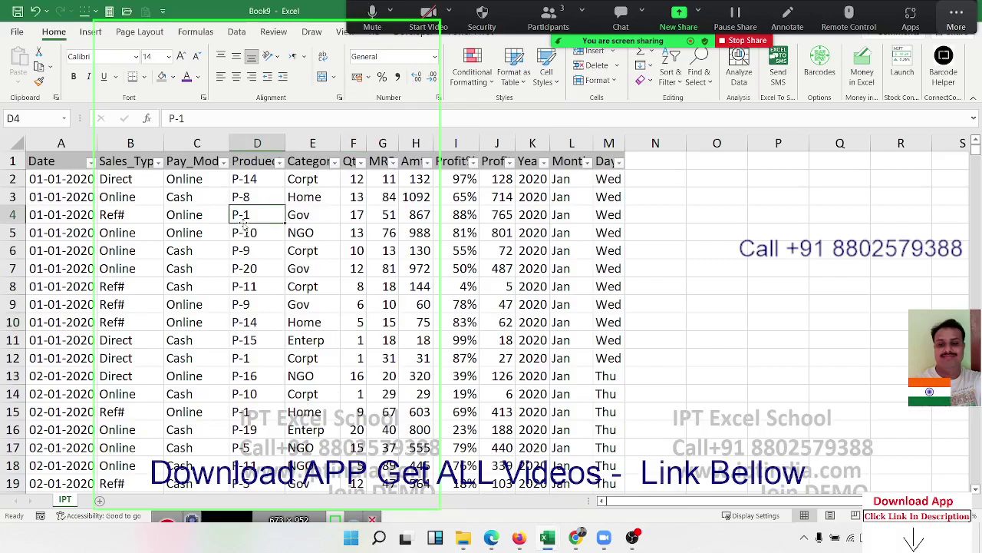
left_click(169, 523)
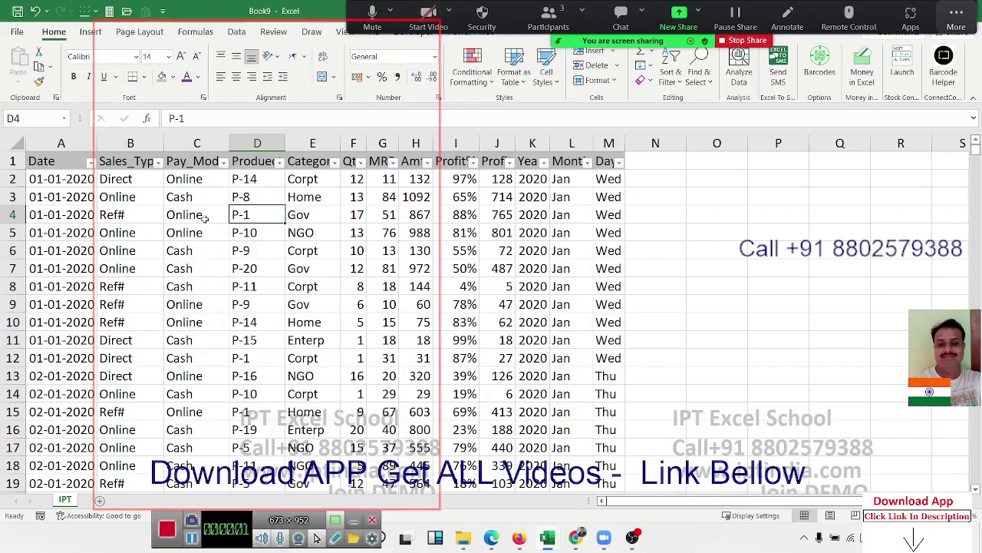
left_click(185, 163)
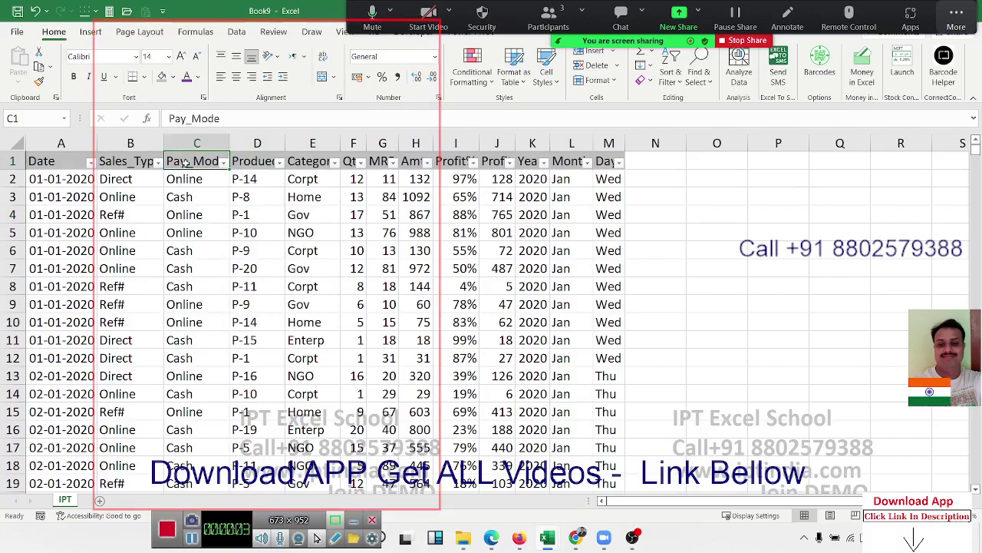
left_click(225, 161)
left_click(227, 162)
left_click(334, 162)
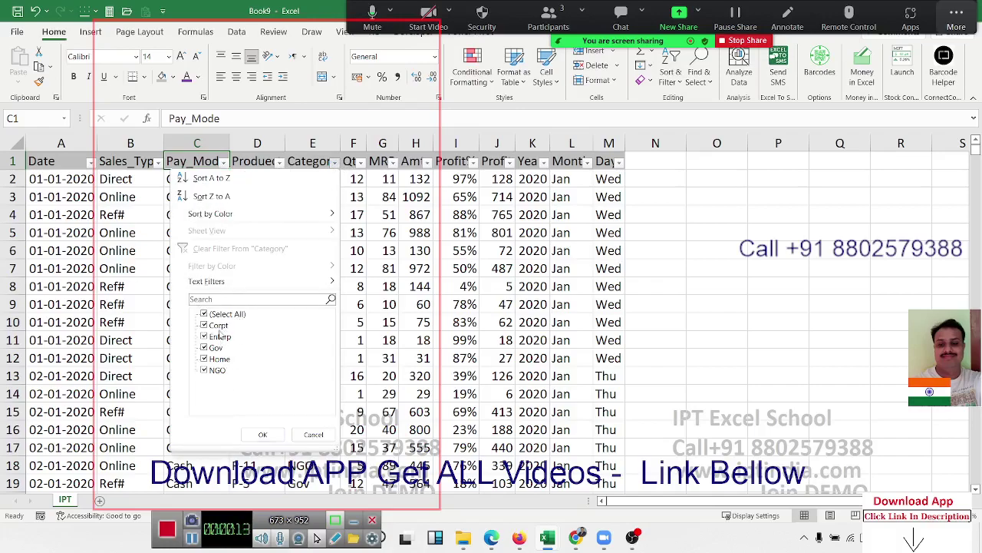
Step: Browse the Category column and its filter list, ending on the Home cell E3
left_click(263, 434)
left_click(313, 214)
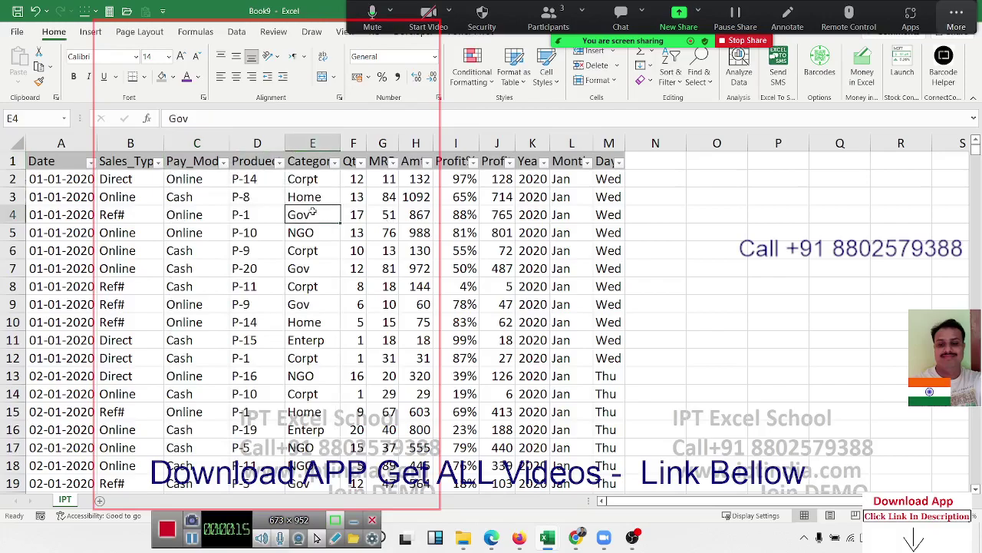
key("ctrl+Down")
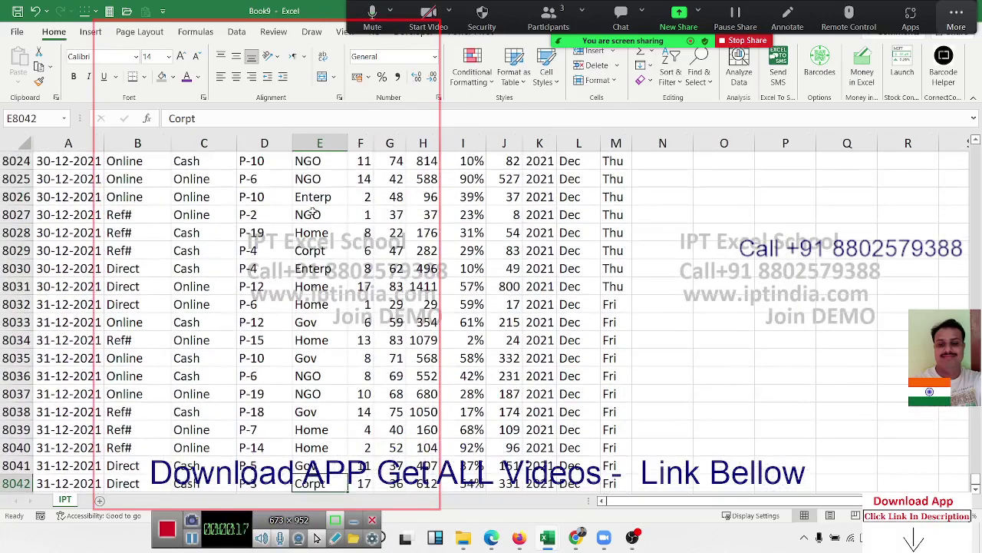
key("ctrl+Up")
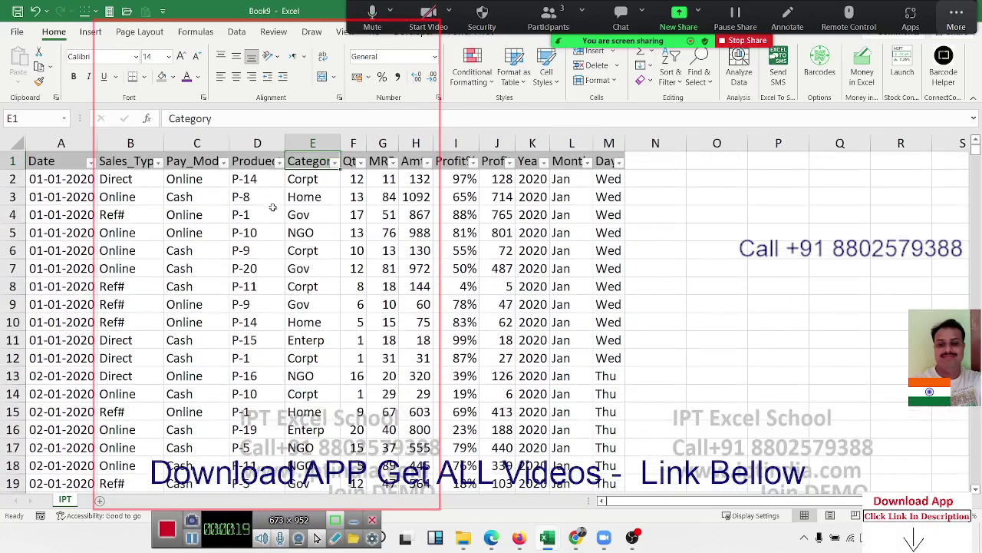
left_click(336, 163)
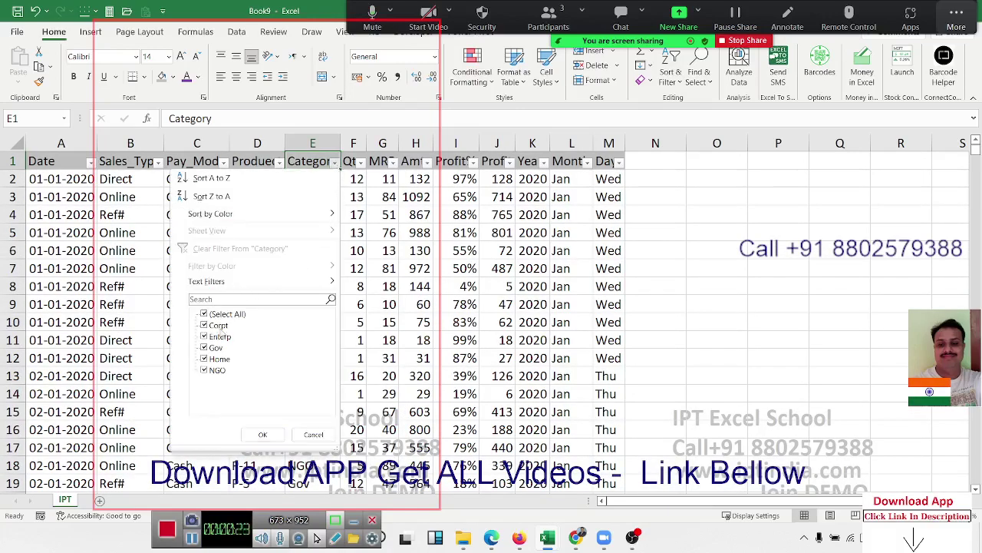
left_click(335, 163)
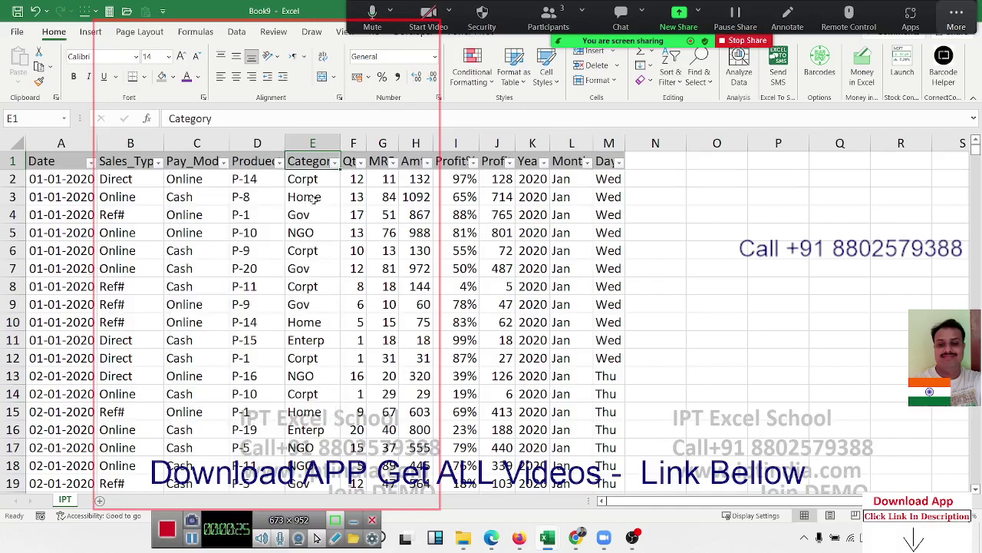
left_click(324, 193)
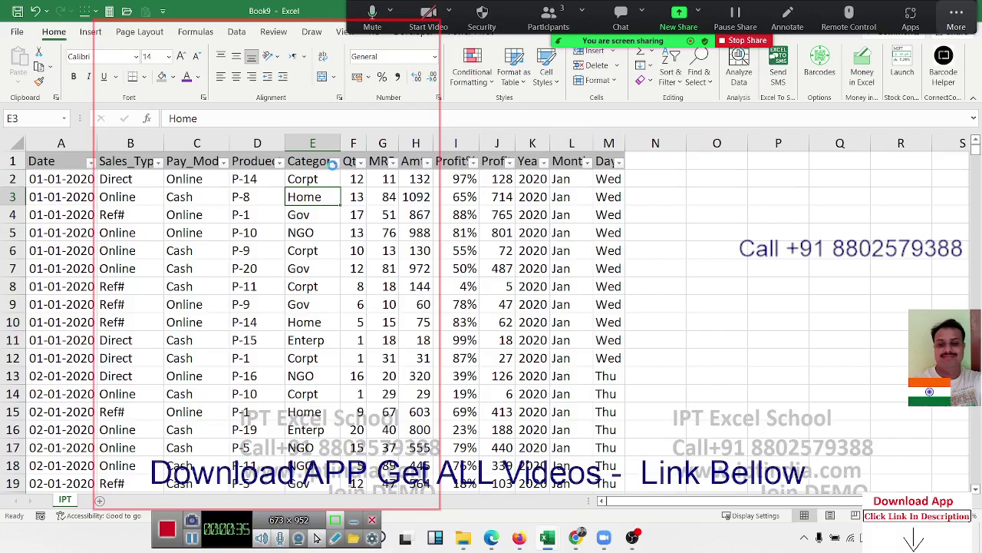
Step: Filter Category to Home only, showing 1626 of 8041 records
left_click(334, 163)
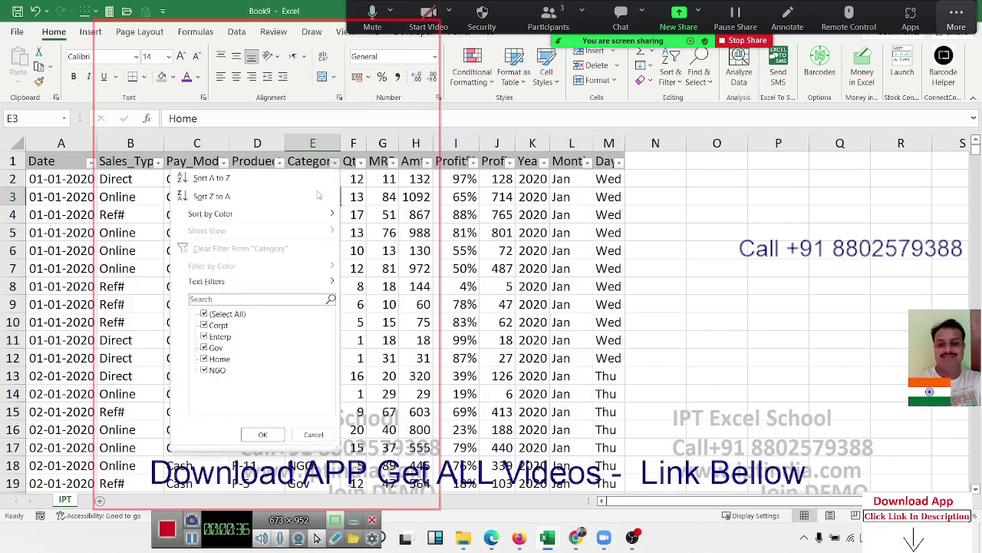
left_click(204, 314)
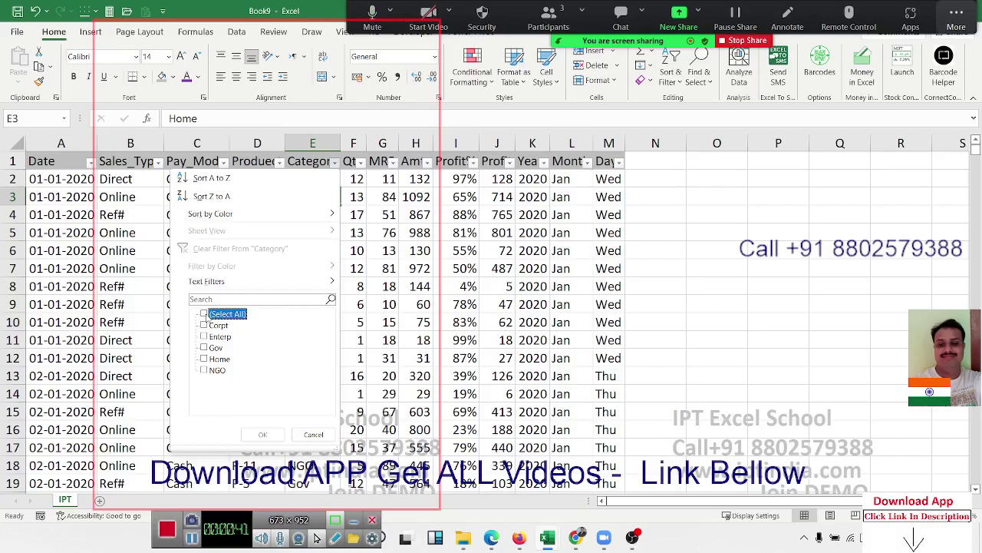
left_click(204, 359)
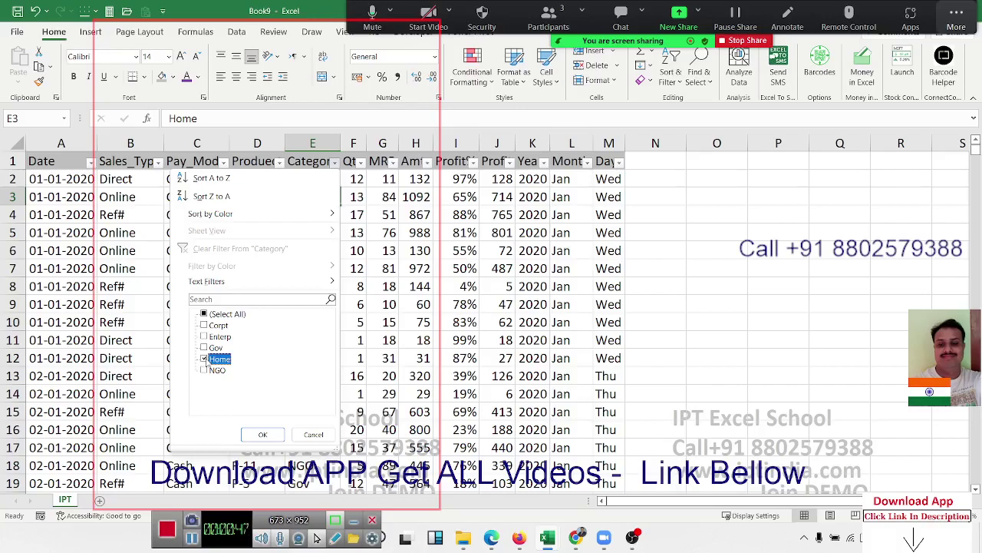
left_click(205, 370)
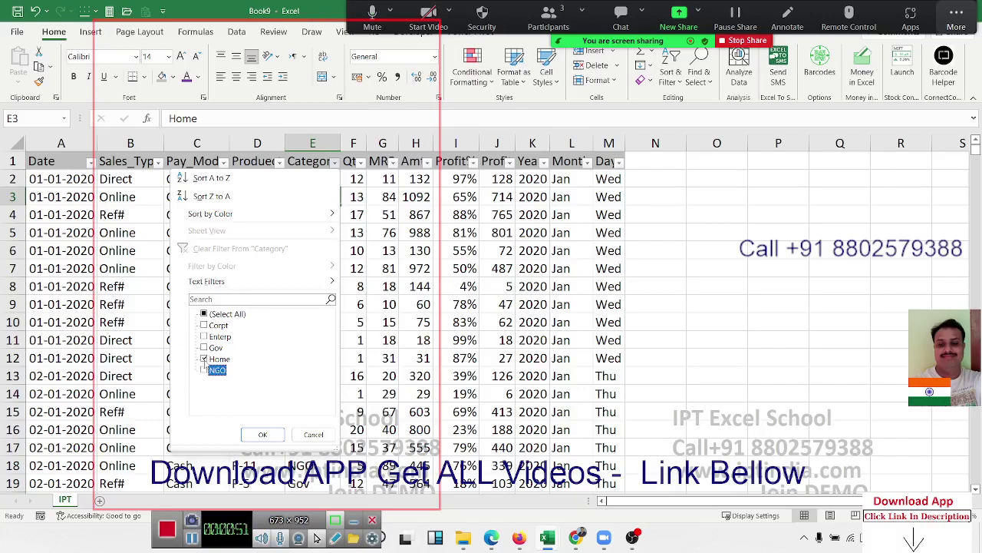
left_click(265, 434)
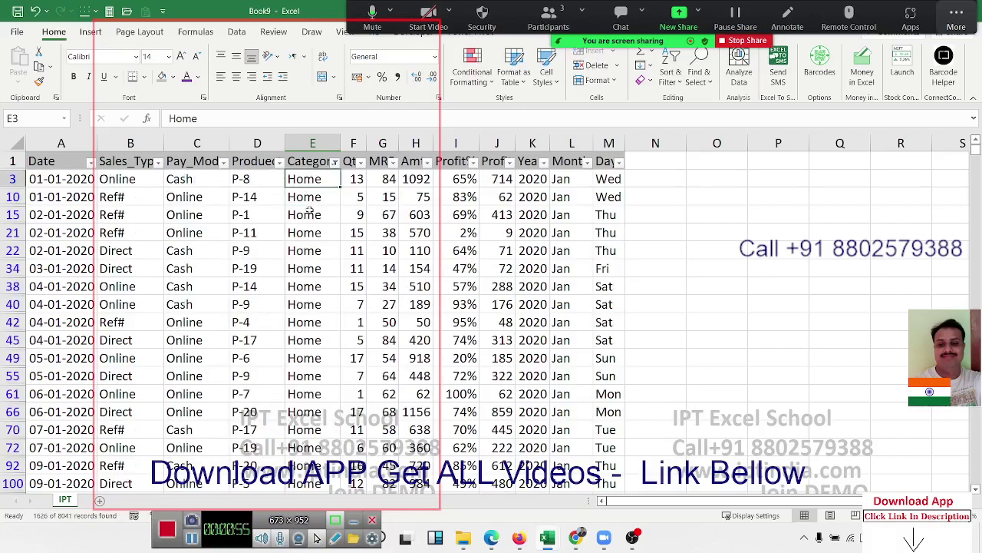
Step: Select cells in the Home-filtered table and look over the Sort & Filter commands
left_click(310, 210)
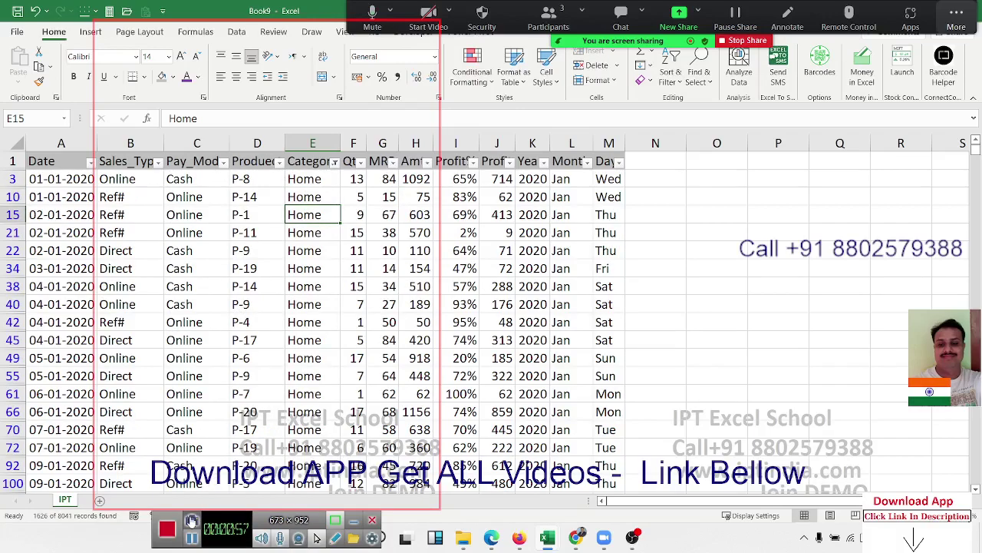
left_click(166, 529)
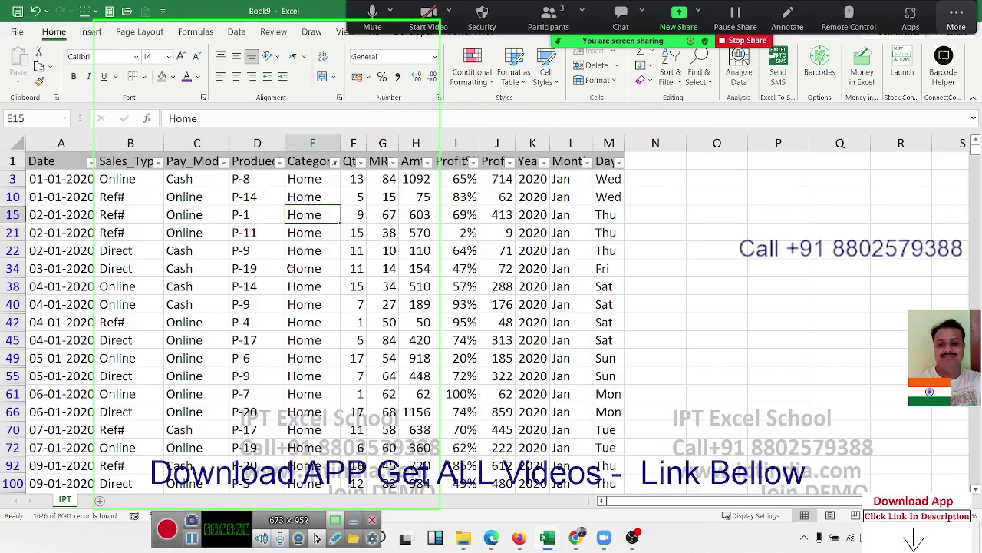
left_click(371, 229)
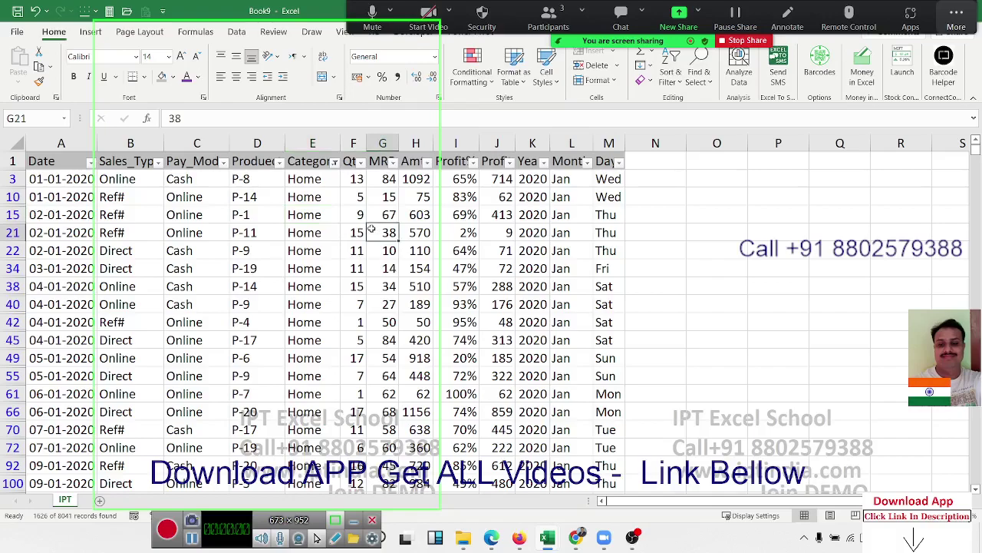
left_click(264, 166)
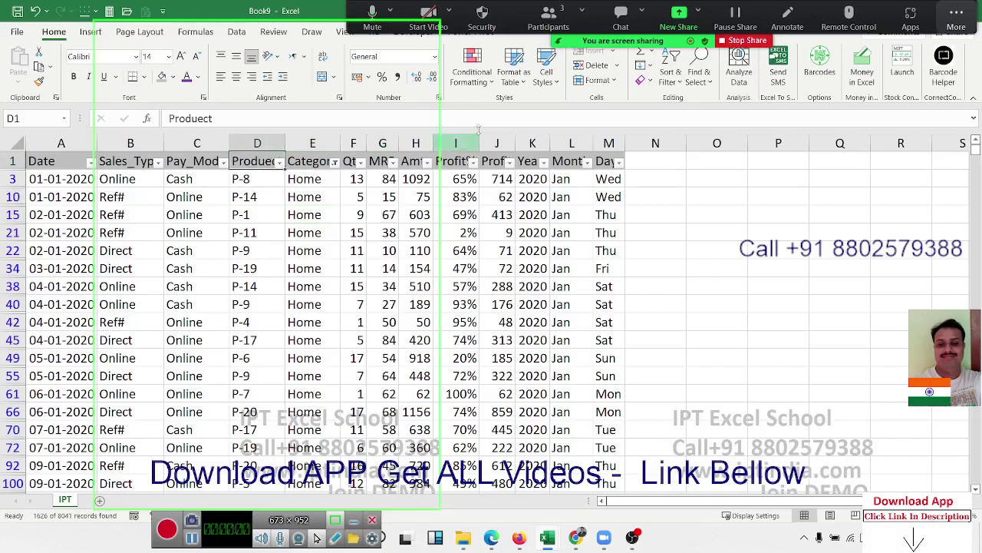
left_click(671, 77)
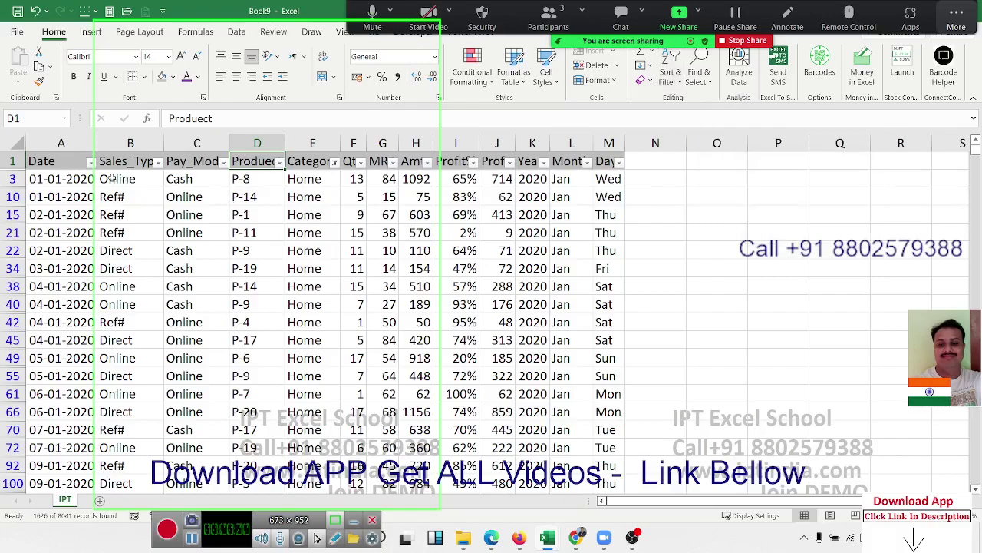
left_click(52, 173)
left_click_drag(48, 164, 518, 172)
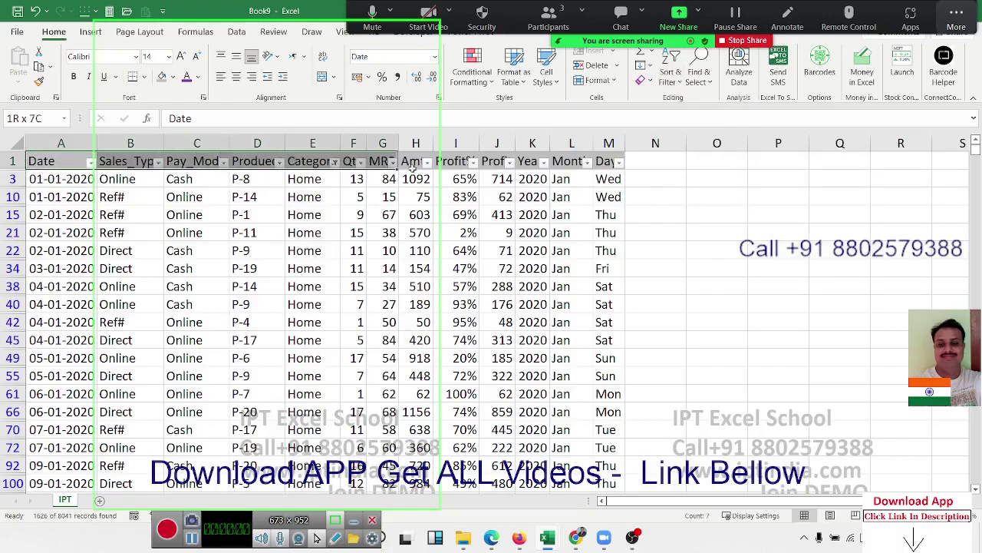
left_click(382, 215)
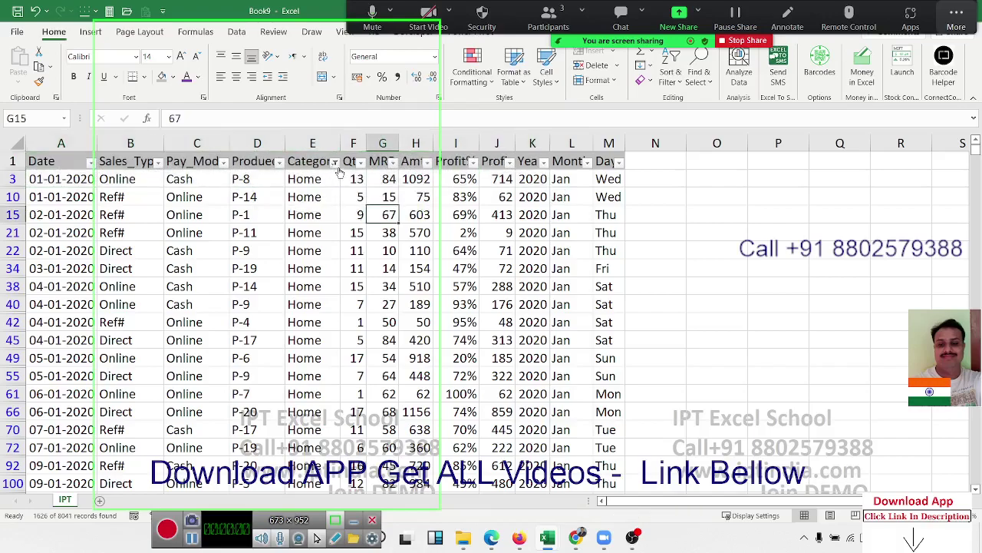
Step: Close the Category filter list and open it again, with Home still the only category checked
left_click(336, 163)
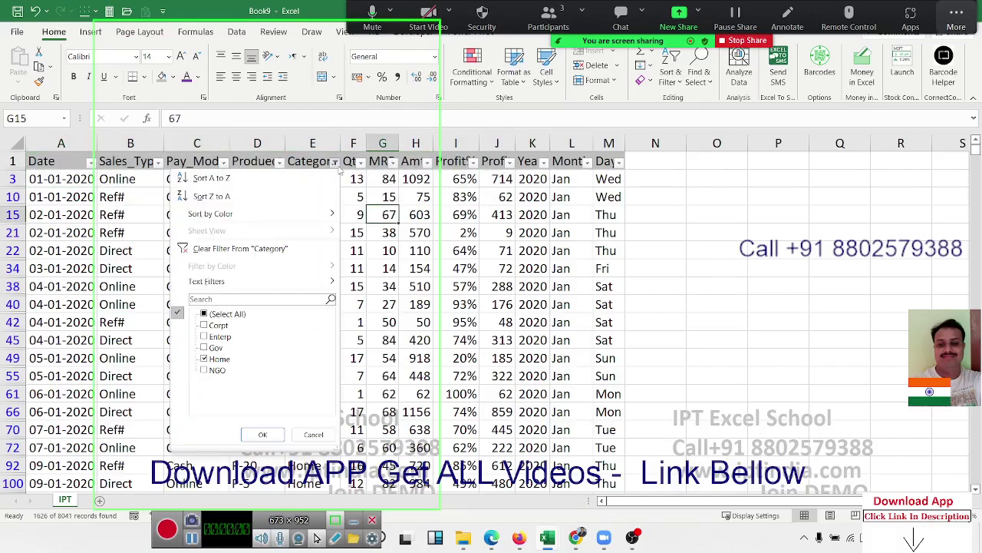
key("Escape")
key("Up")
key("Left")
key("Left")
key("Left")
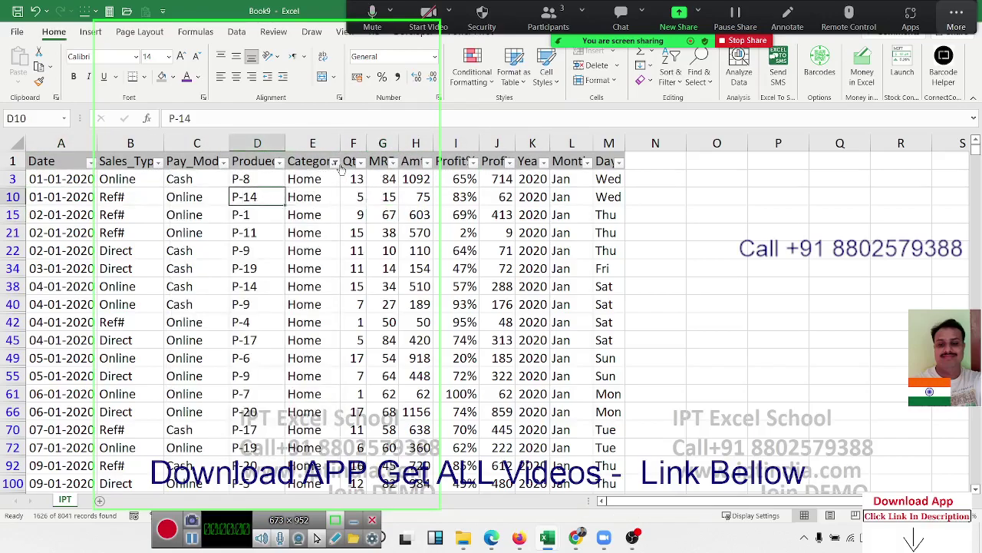
left_click(336, 163)
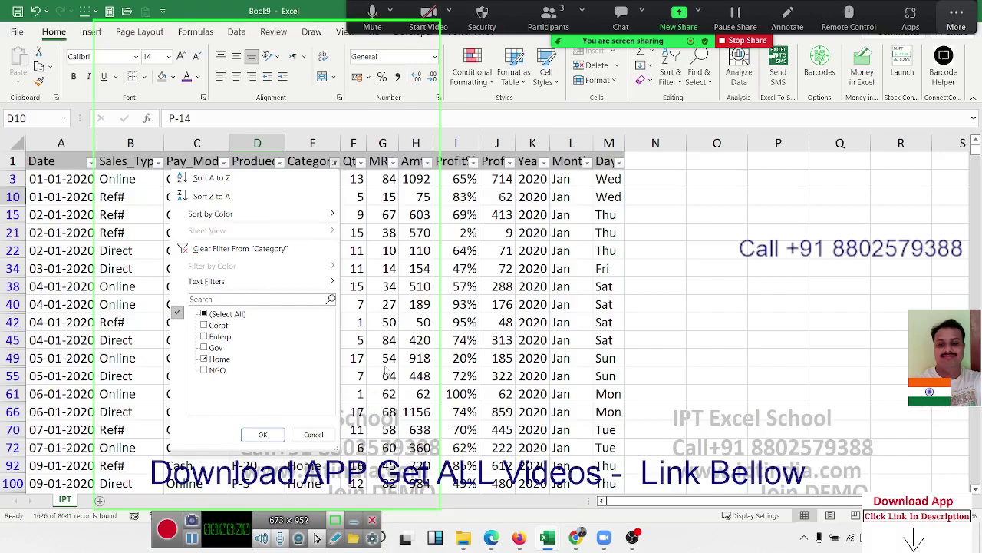
Step: Close the Category filter list and scroll through the Home-only rows, selecting Category cells
key("Escape")
left_click_drag(318, 253, 319, 305)
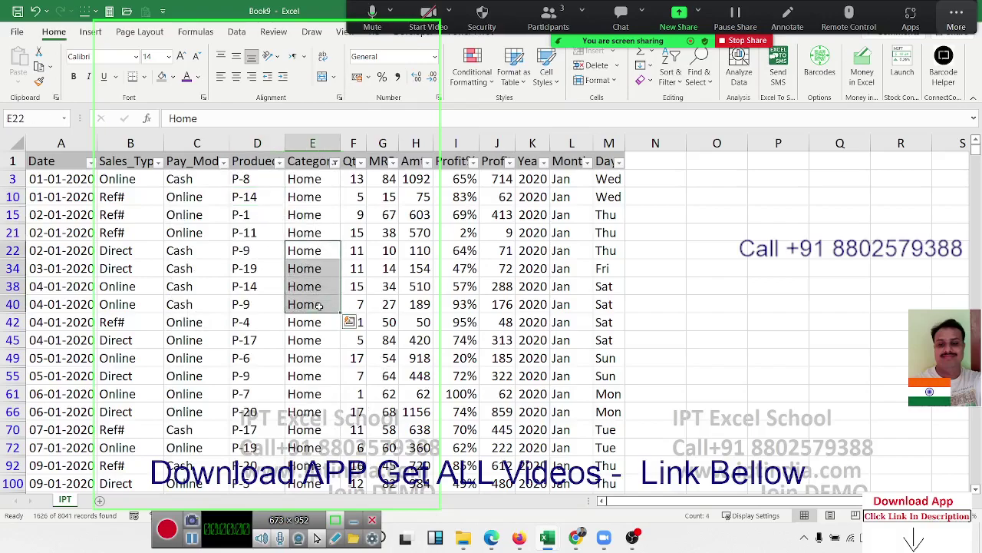
scroll(318, 305, "down", 15)
scroll(318, 305, "up", 9)
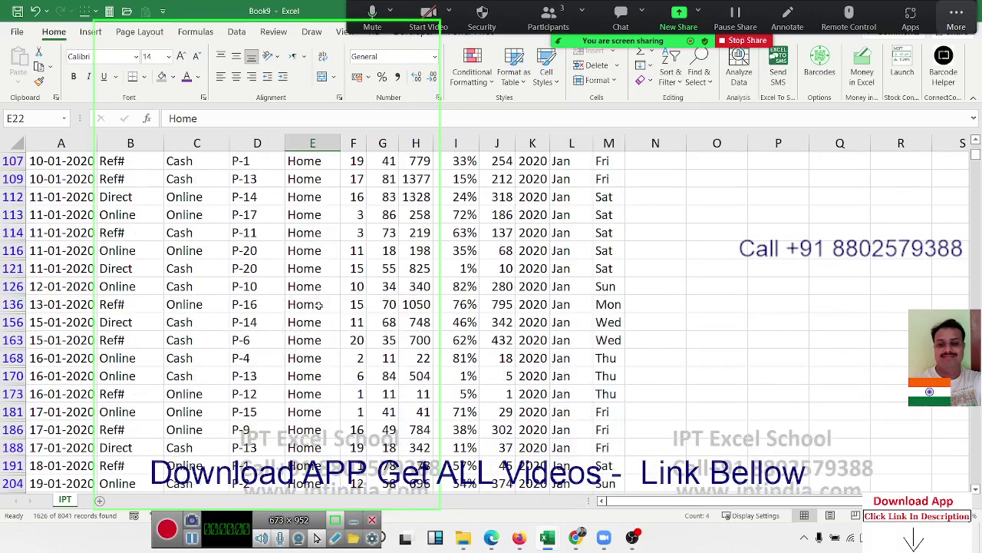
scroll(319, 305, "up", 8)
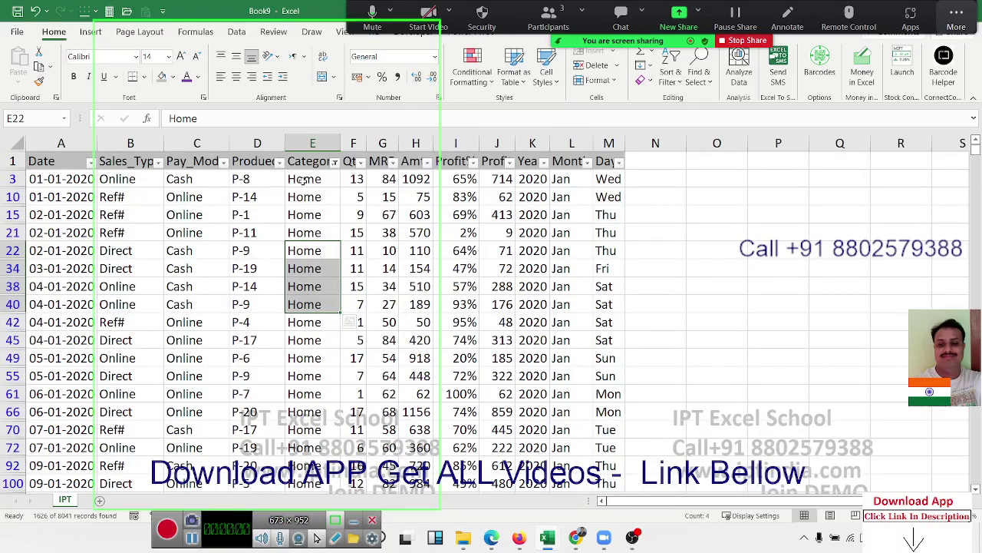
left_click_drag(304, 178, 305, 307)
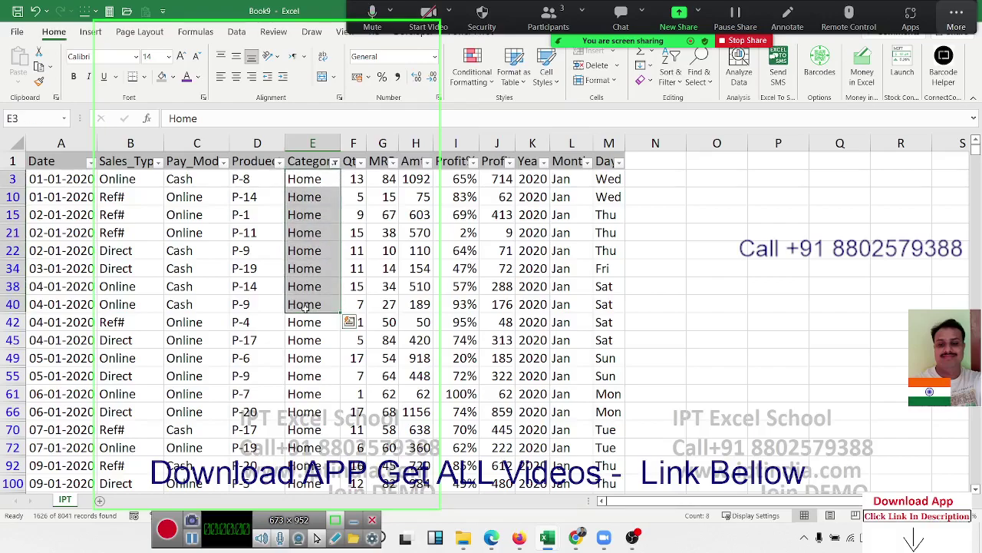
left_click(330, 218)
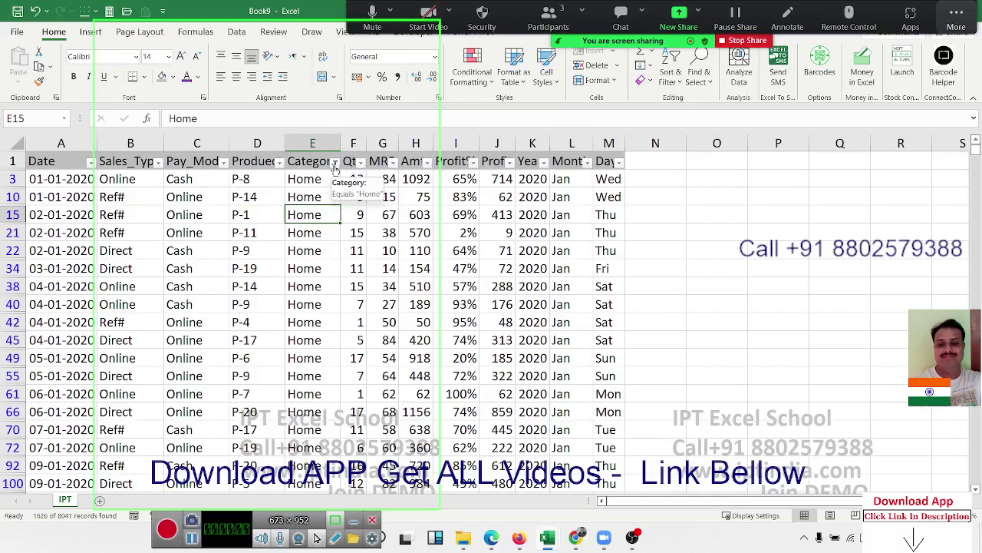
left_click(259, 236)
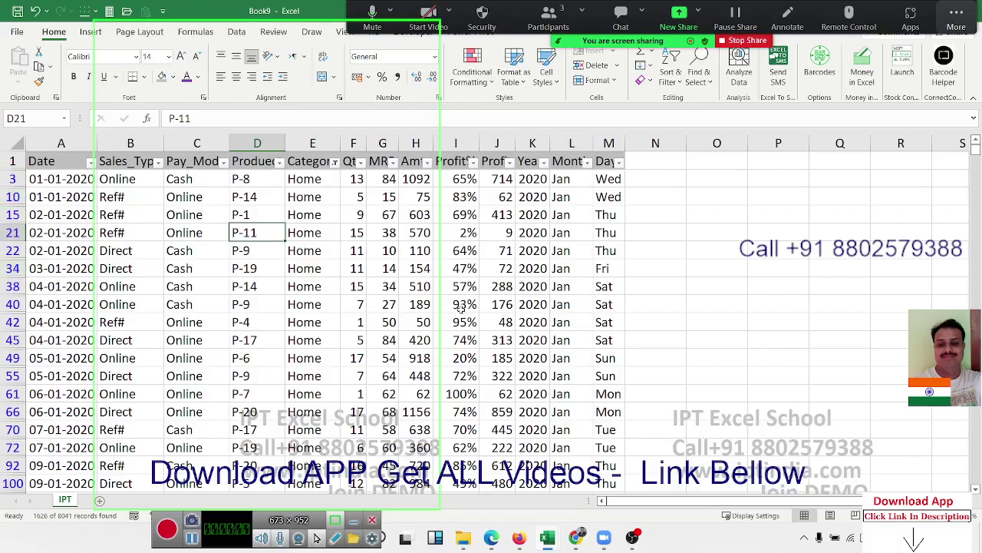
scroll(176, 343, "down", 15)
Step: Jump to the last Home row (dated 31-12-2021) and back up to the Category header
left_click(178, 343)
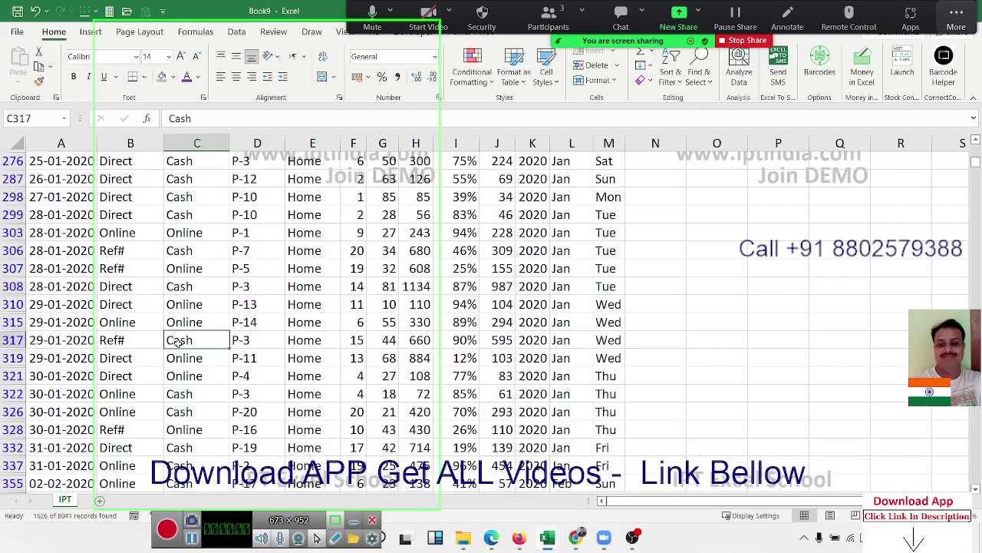
key("ctrl+Down")
key("Down")
key("Down")
key("Down")
key("Down")
key("Down")
key("Down")
key("Down")
key("Down")
key("Down")
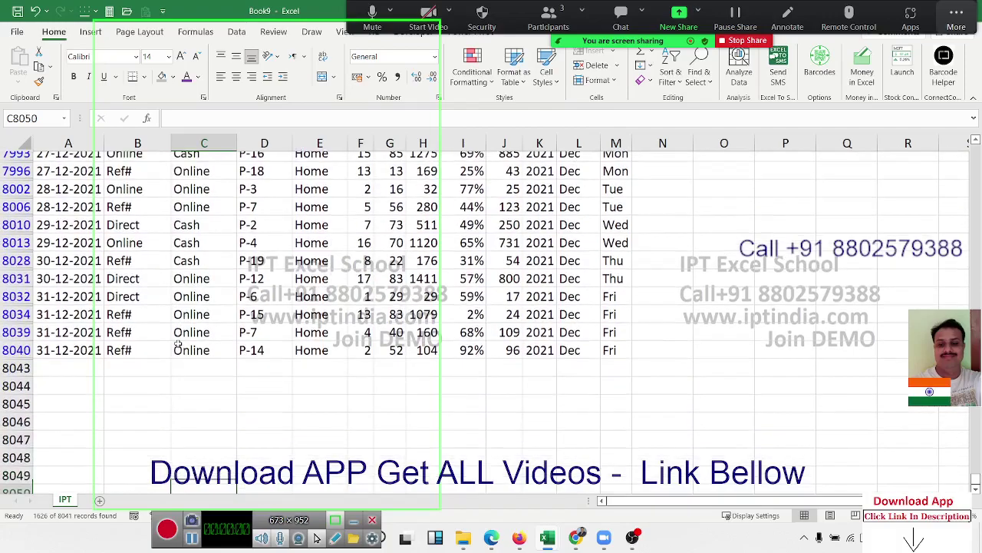
key("Down")
key("Down")
key("Down")
scroll(270, 289, "up", 3)
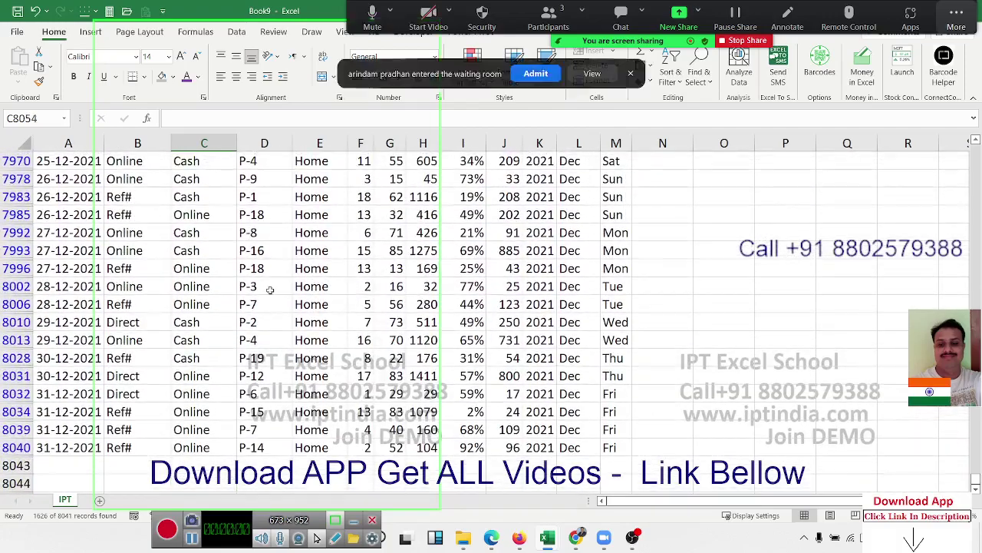
left_click(270, 289)
key("ctrl+Up")
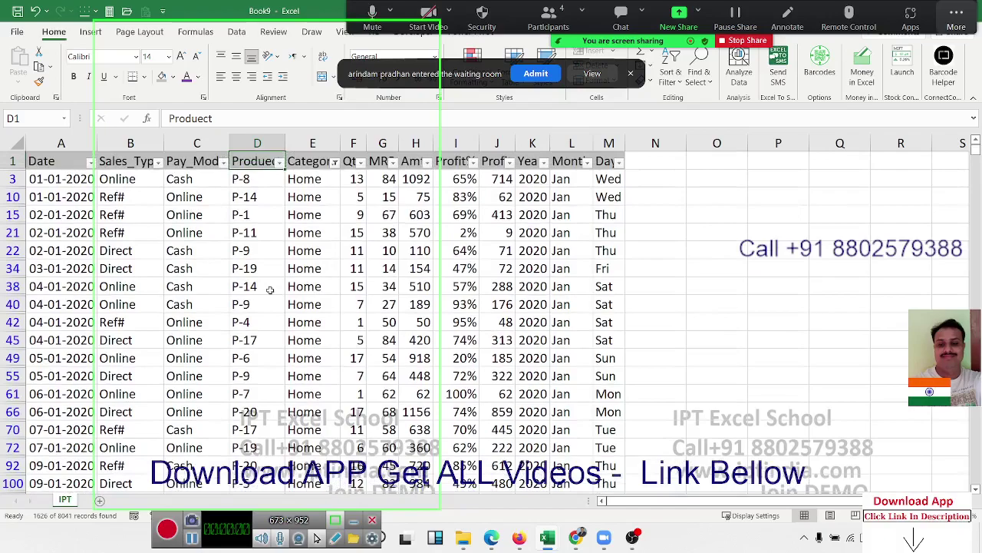
key("Right")
key("Down")
key("Down")
key("Down")
key("Down")
key("Down")
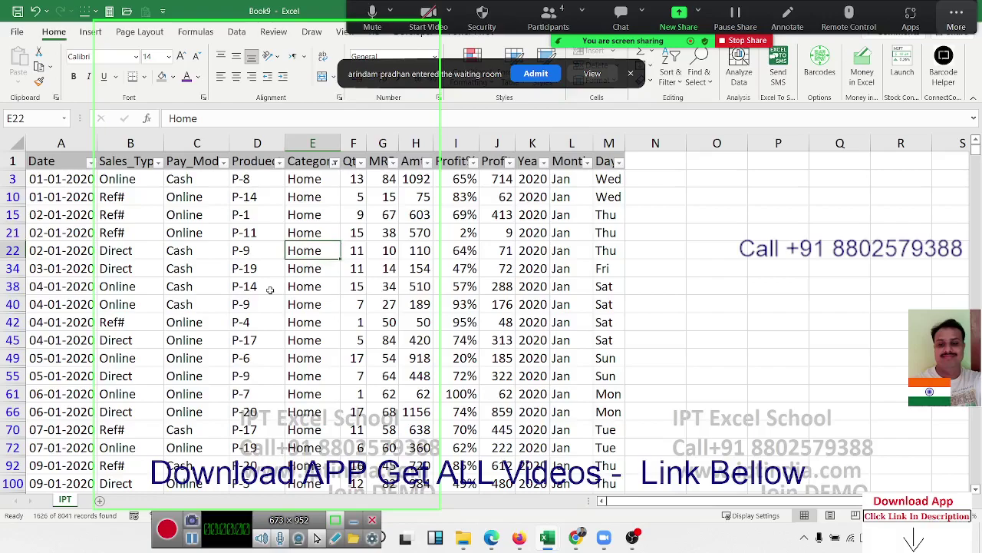
key("Up")
key("Up")
key("Up")
key("Up")
key("Up")
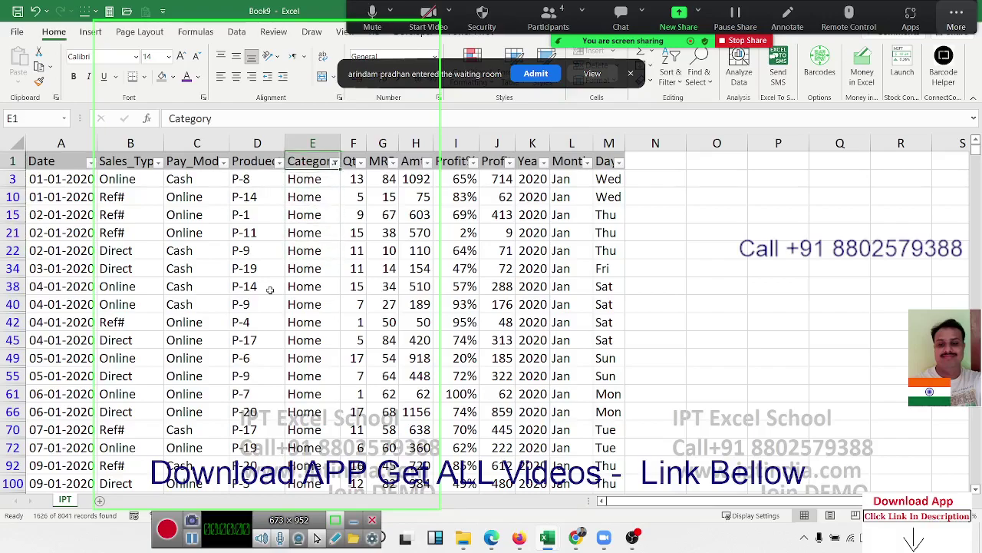
Step: Toggle the Category checkboxes, then clear the Category filter so all categories show
left_click(336, 164)
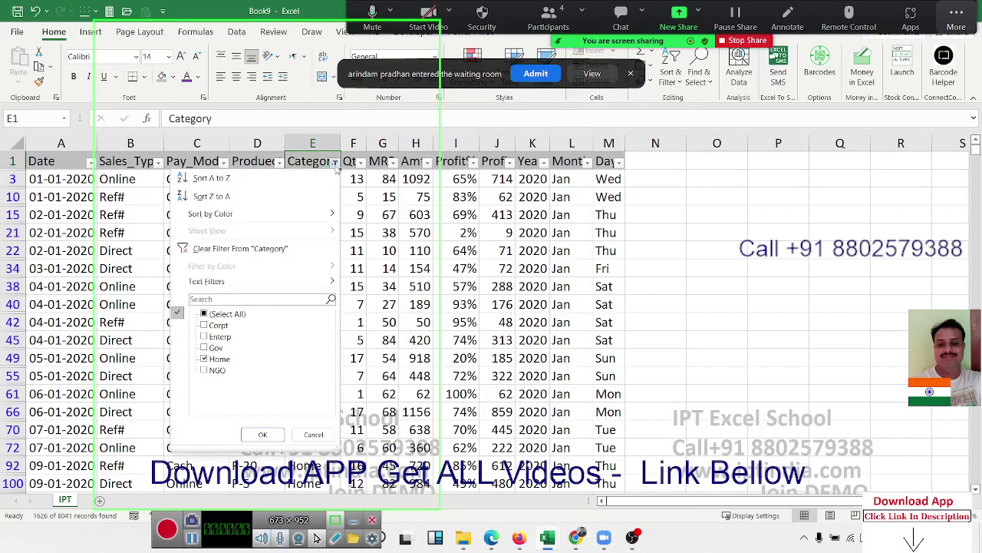
left_click(204, 358)
left_click(222, 315)
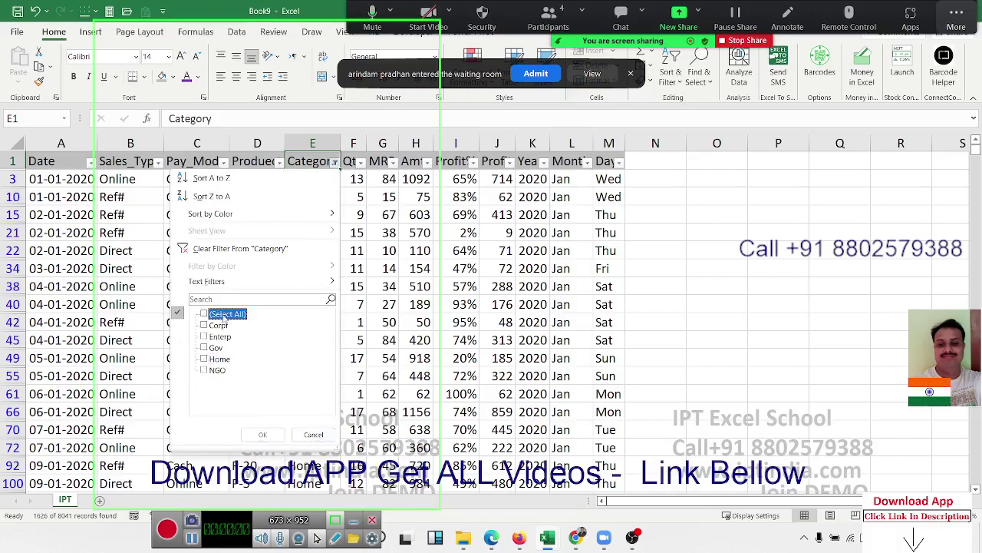
left_click(205, 315)
left_click(204, 314)
left_click(204, 314)
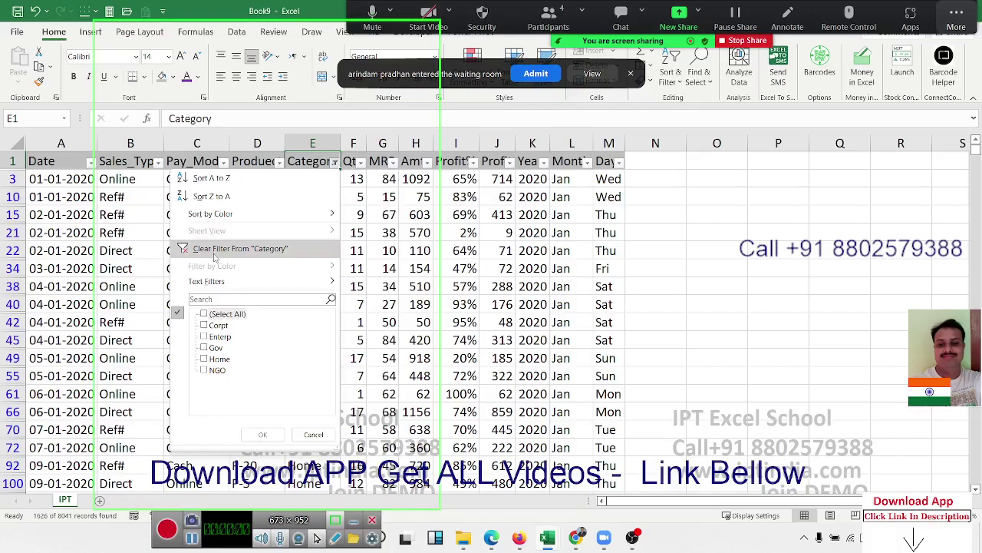
left_click(214, 256)
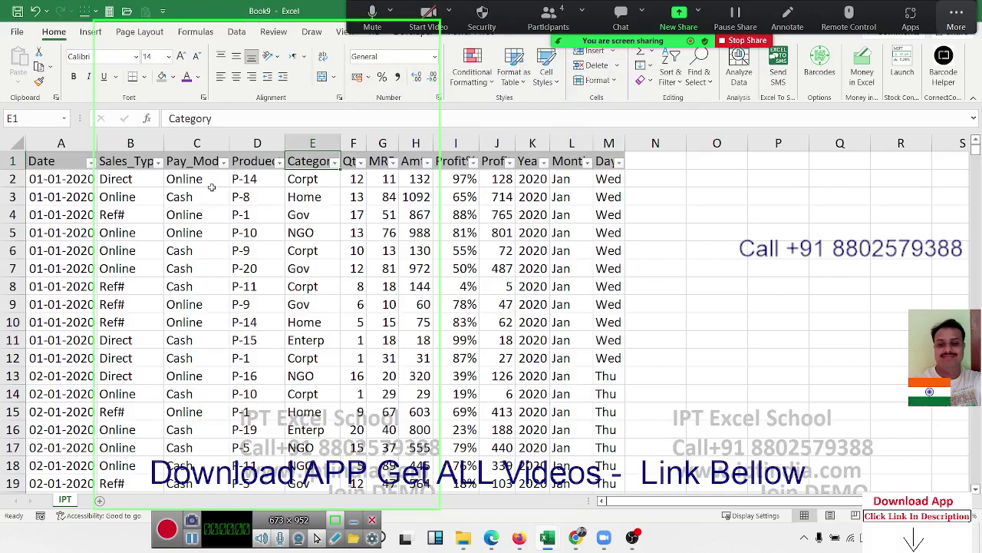
Step: Select various payment-mode and Sales_Type cells in rows 2–9
left_click_drag(211, 186, 203, 277)
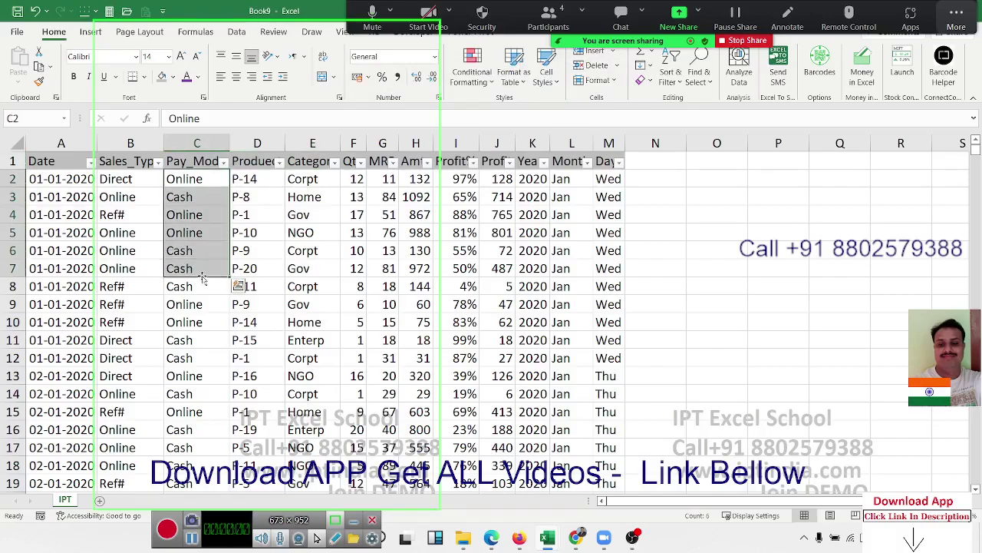
left_click_drag(198, 217, 201, 376)
left_click(215, 304)
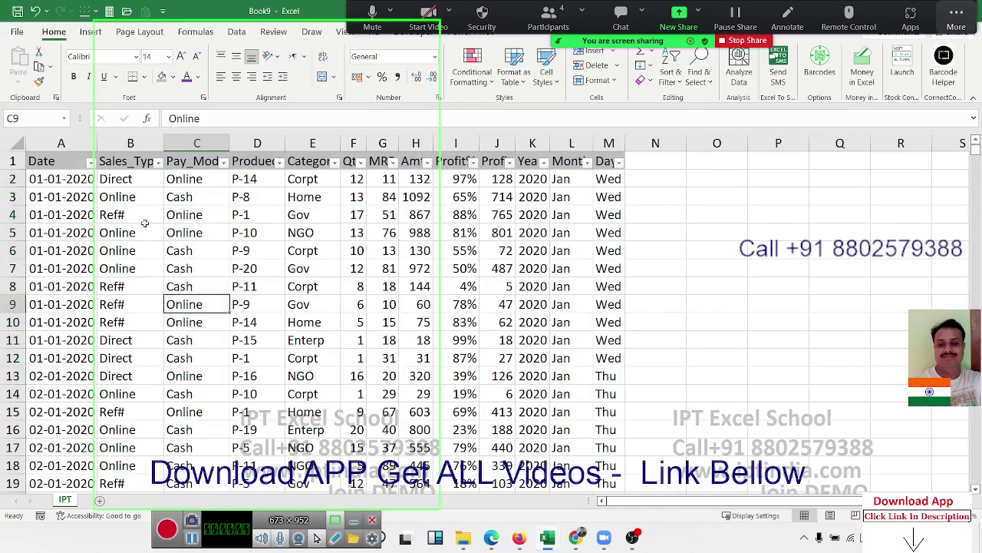
left_click(145, 197)
left_click_drag(145, 195, 223, 212)
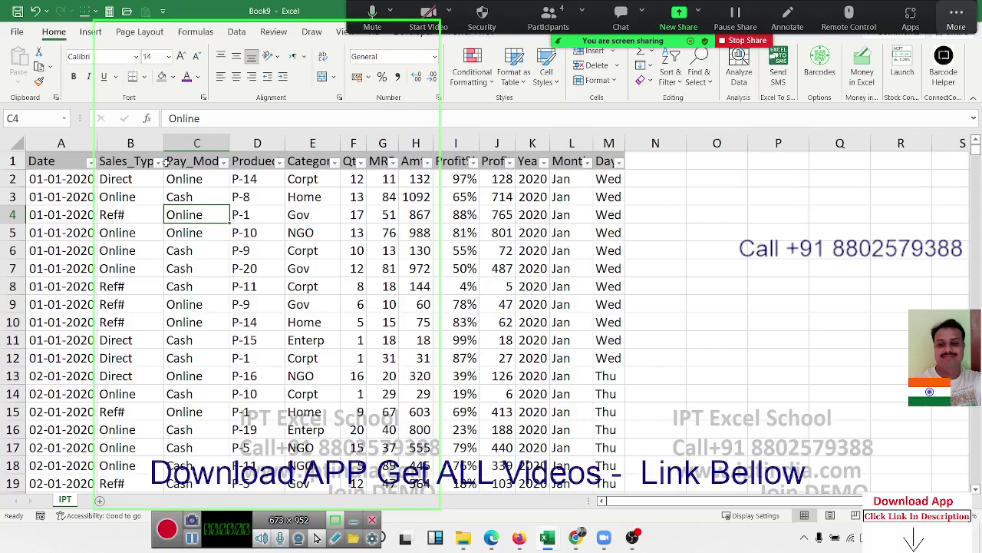
left_click(128, 213)
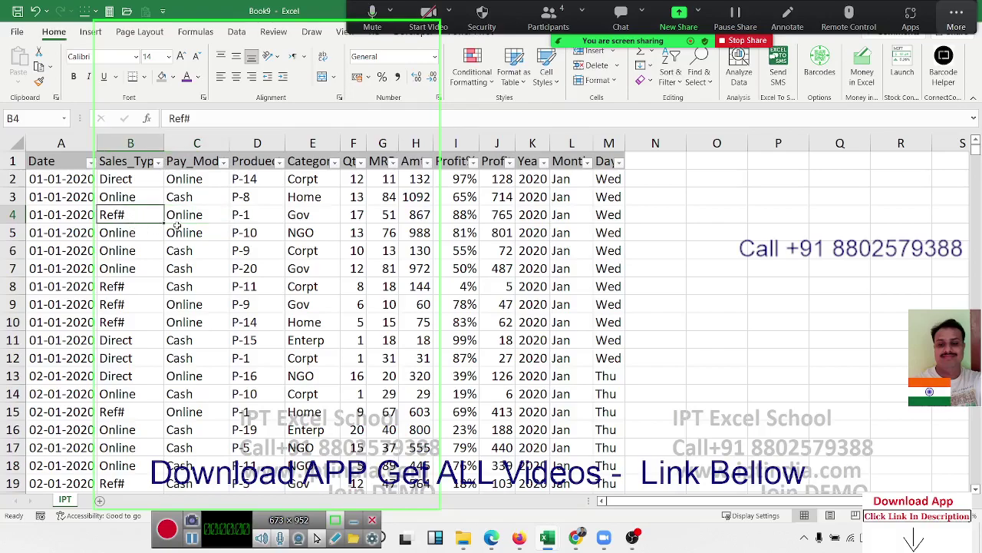
Step: Edit B8 so Ref# reads Refrence#, then check cells B4, B9 and B6
double_click(130, 283)
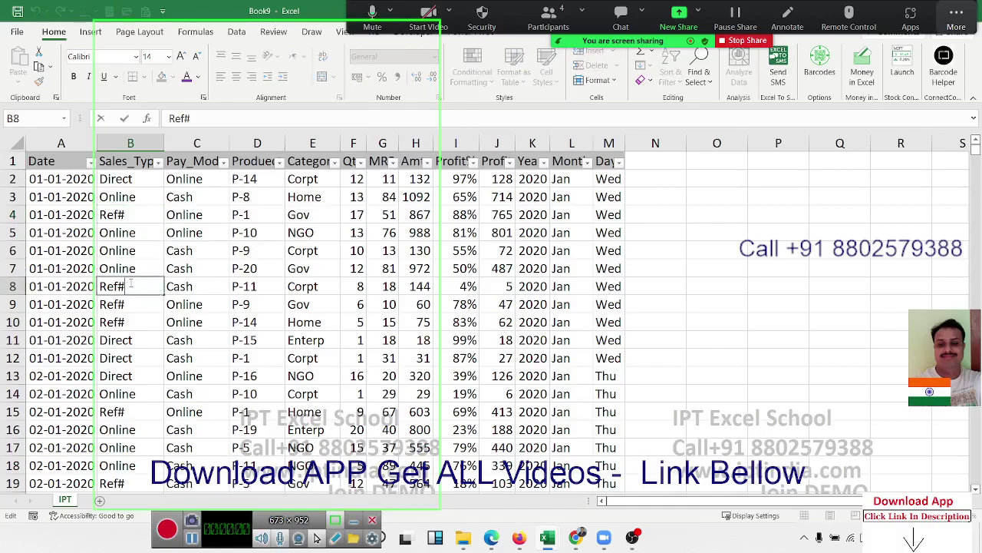
type("e")
type("nce")
type("r")
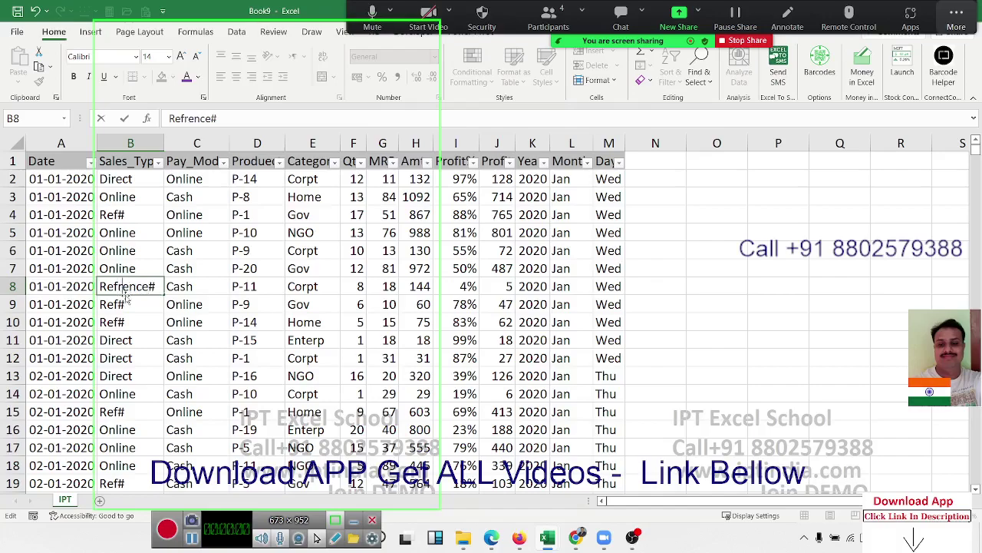
key("Return")
left_click(112, 221)
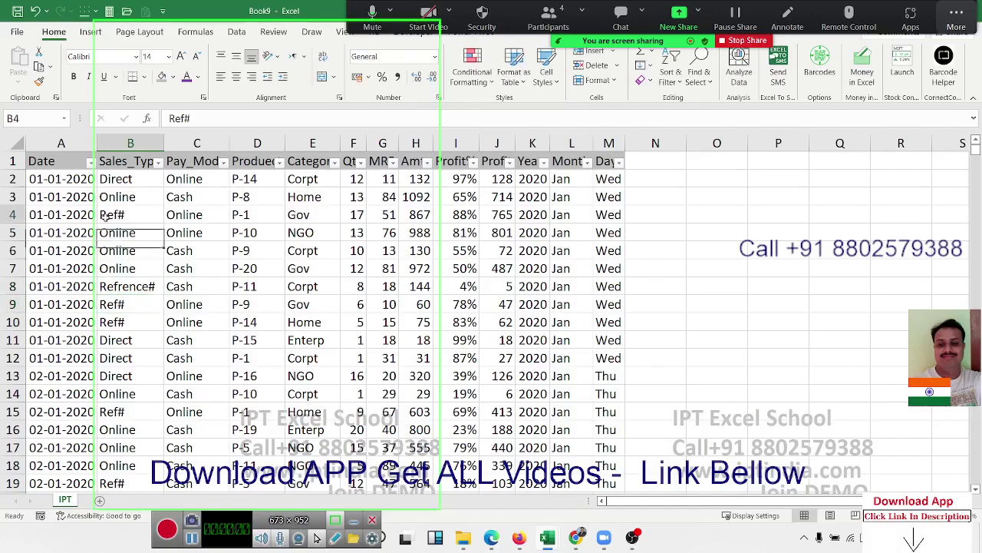
left_click(138, 307)
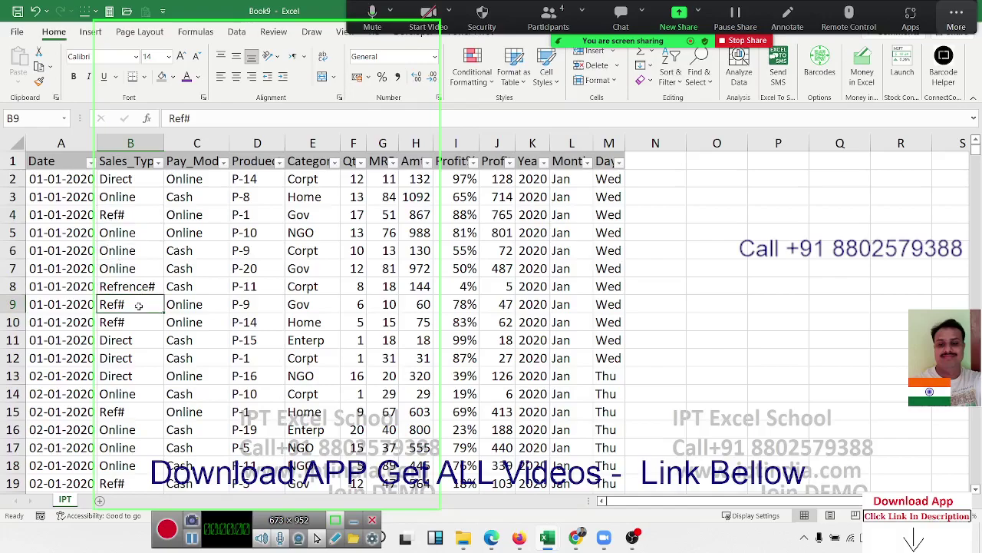
left_click(137, 246)
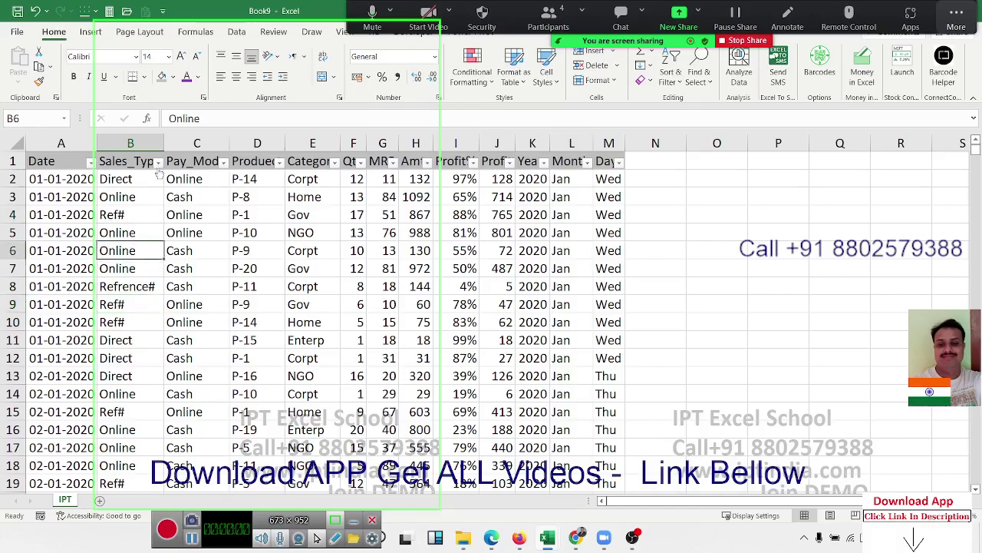
Step: Look at the Sales_Type, Qty and Date filter lists, then show Sales_Type's Text Filters conditions
left_click(158, 163)
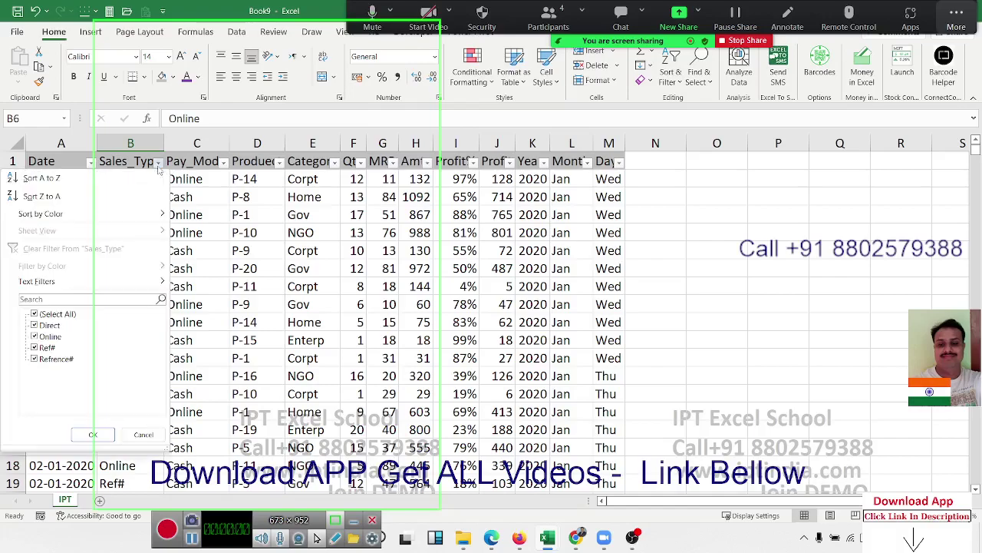
mouse_move(38, 284)
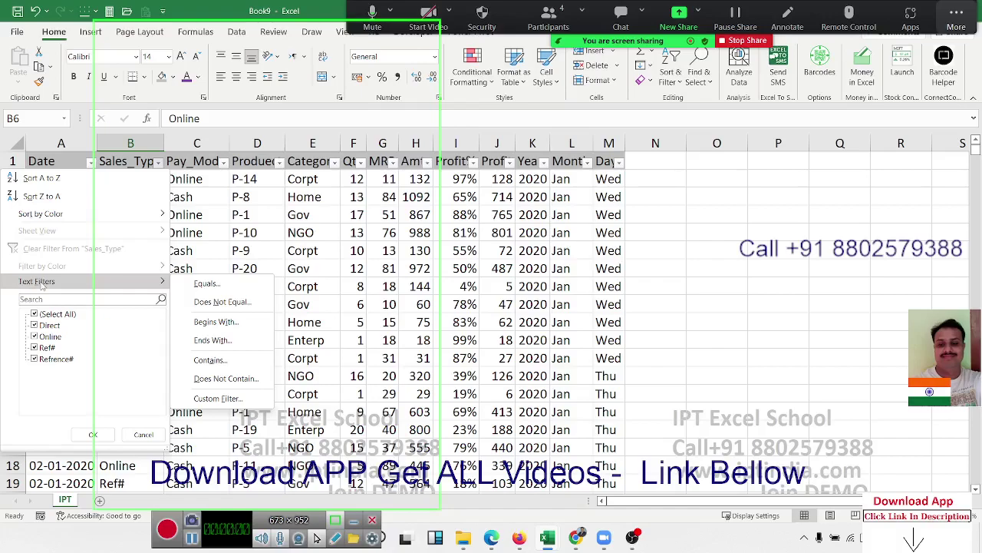
left_click(358, 165)
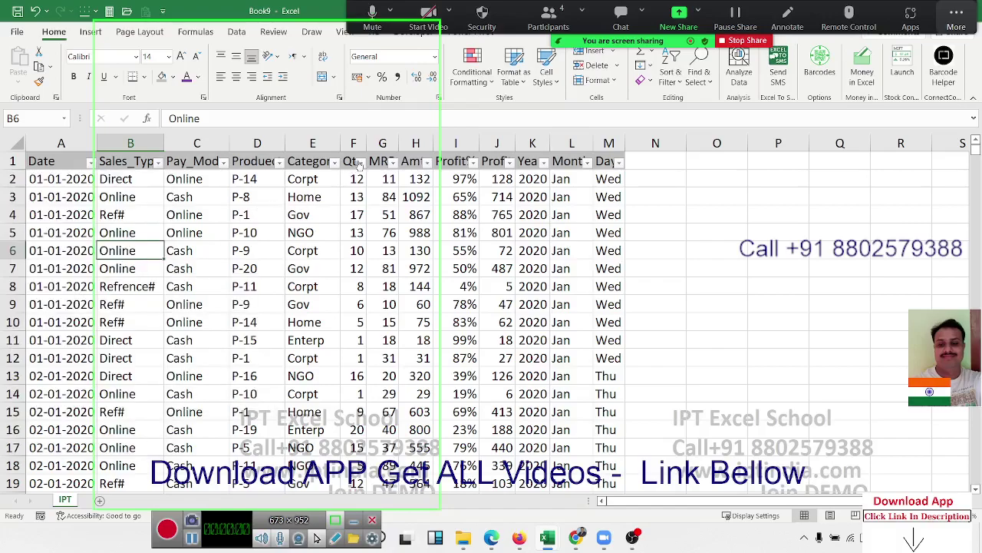
left_click(359, 163)
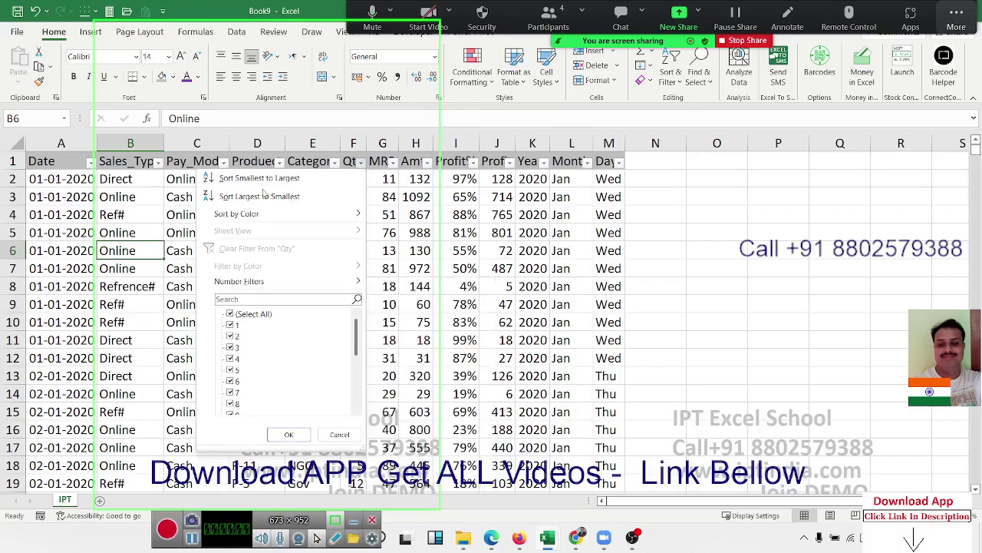
left_click(88, 173)
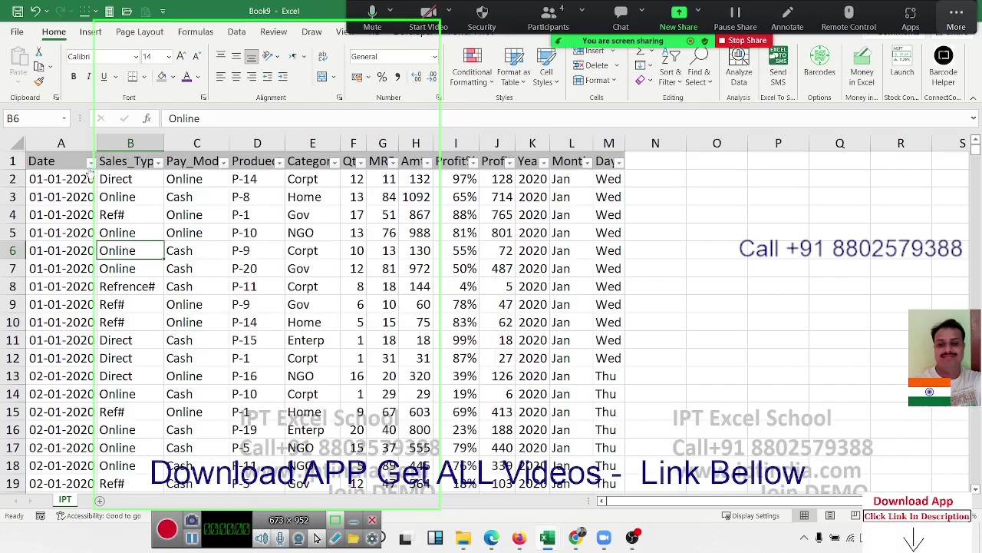
left_click(90, 163)
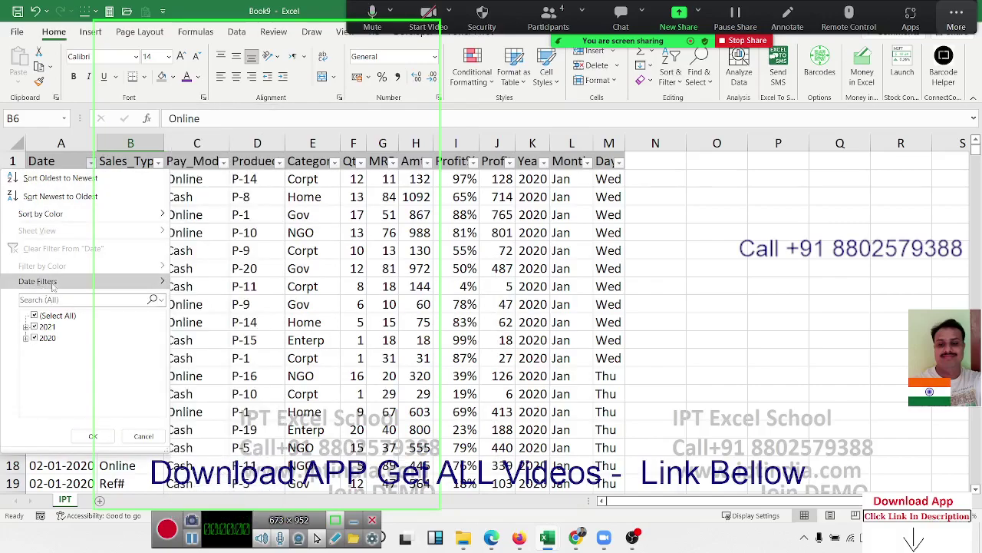
left_click(92, 435)
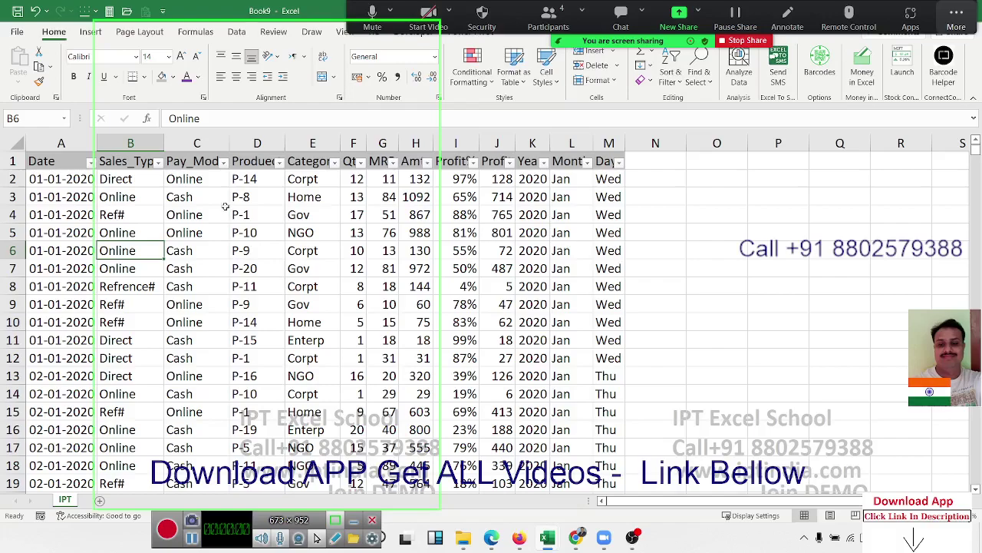
left_click(158, 161)
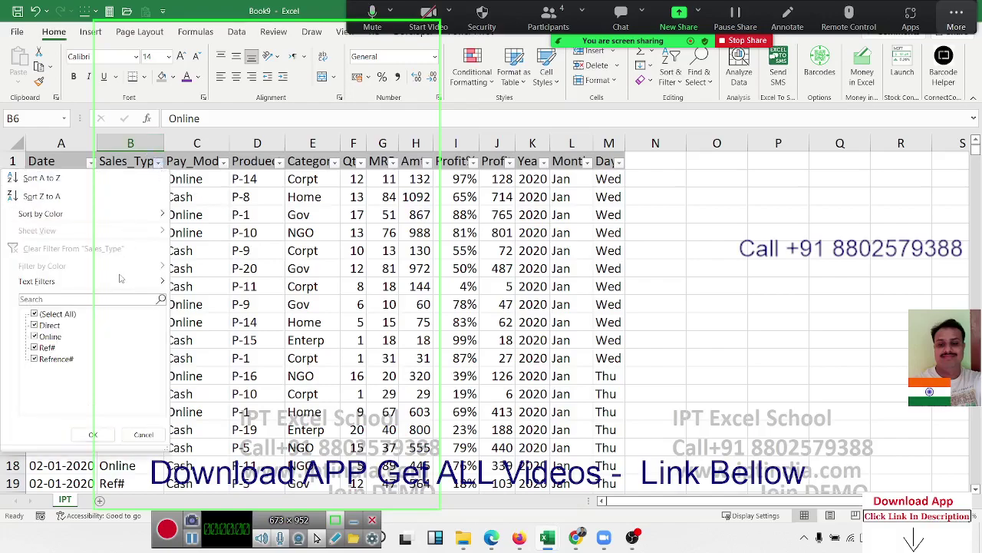
mouse_move(120, 280)
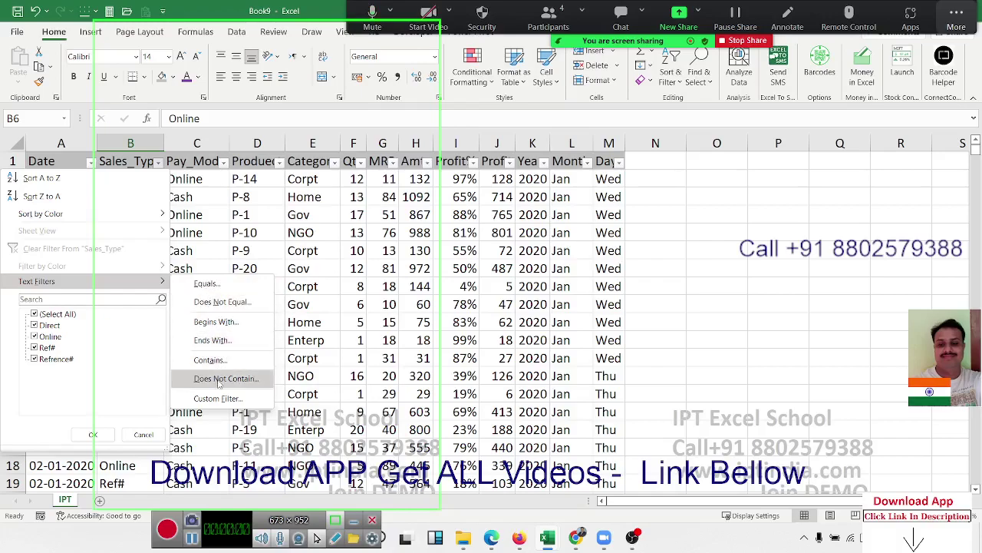
Step: Apply a Sales_Type Equals text filter for Online
left_click(230, 283)
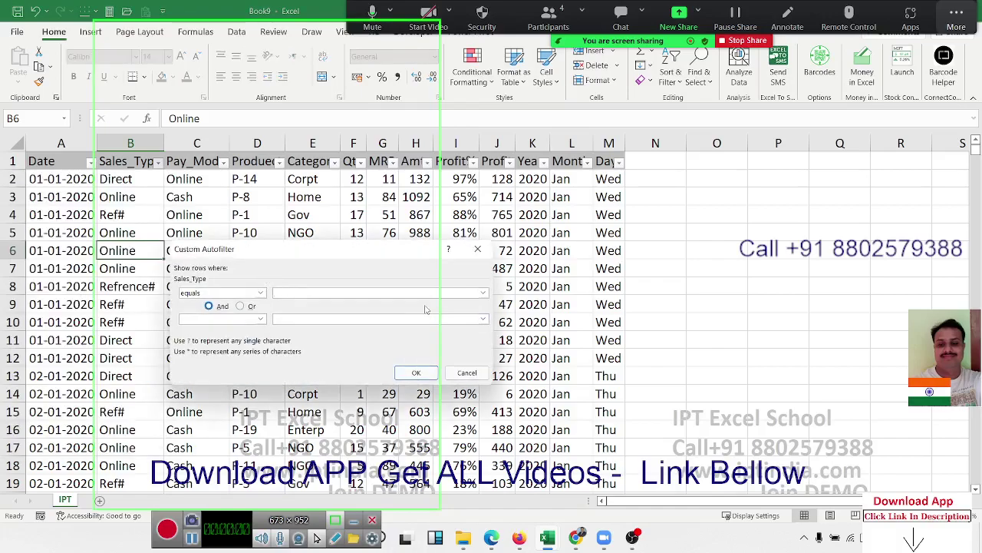
type("Online")
left_click(415, 373)
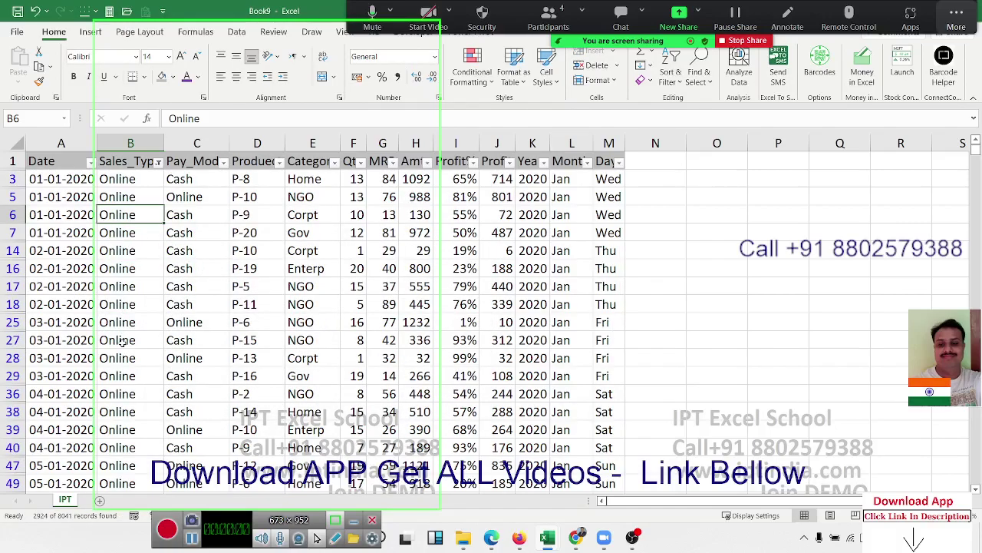
Step: Clear the Sales_Type filter so all rows appear again
left_click(158, 163)
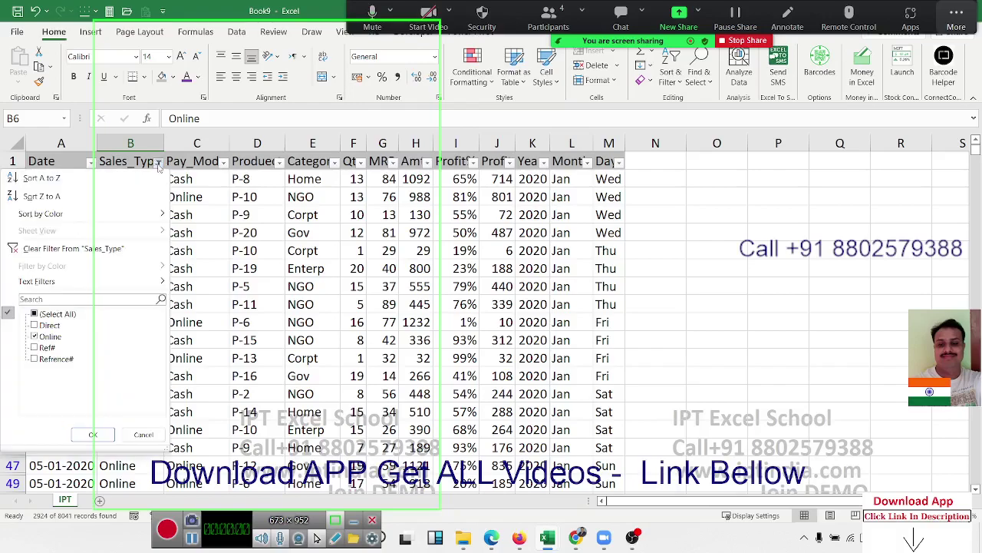
left_click(103, 250)
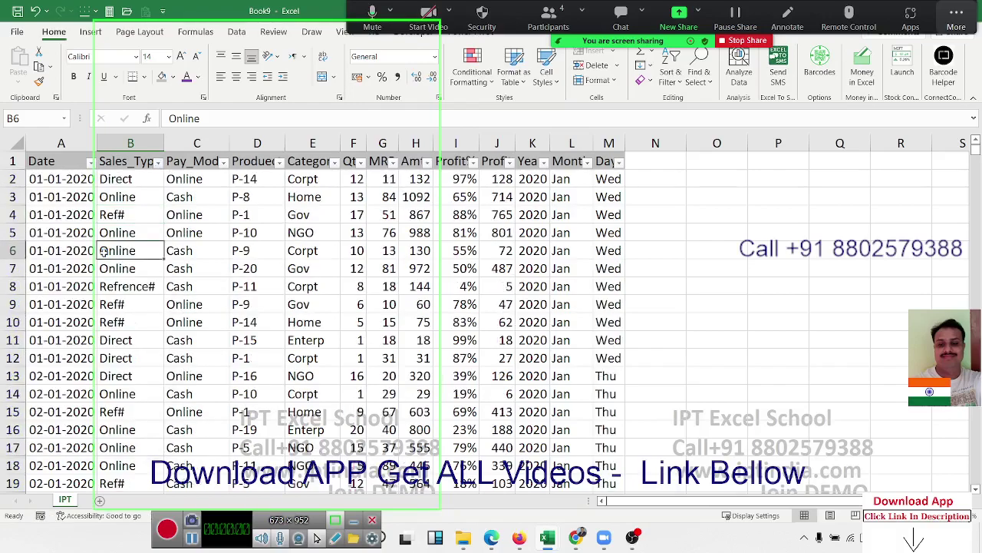
left_click(159, 163)
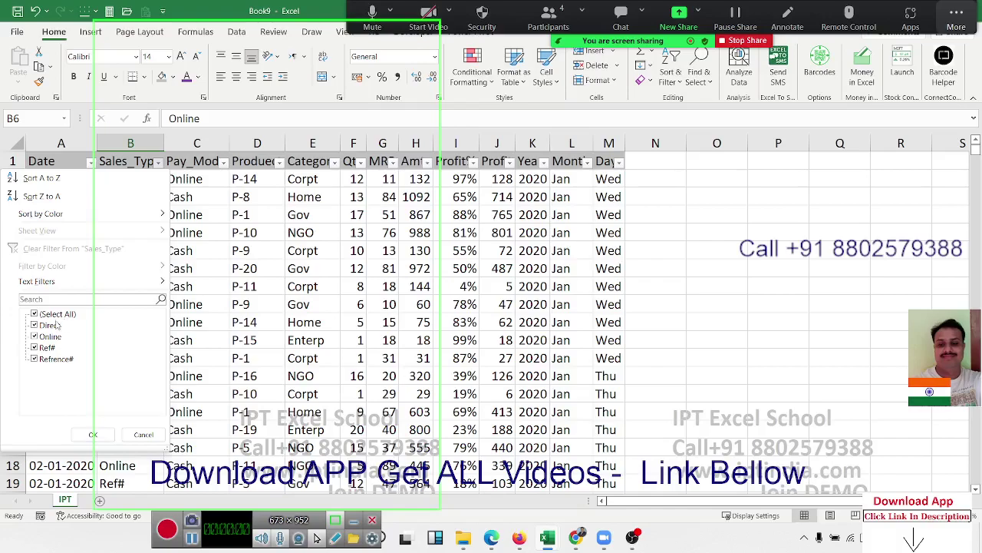
Step: Close the Sales_Type list and review the Category and Qty filter values
left_click(93, 434)
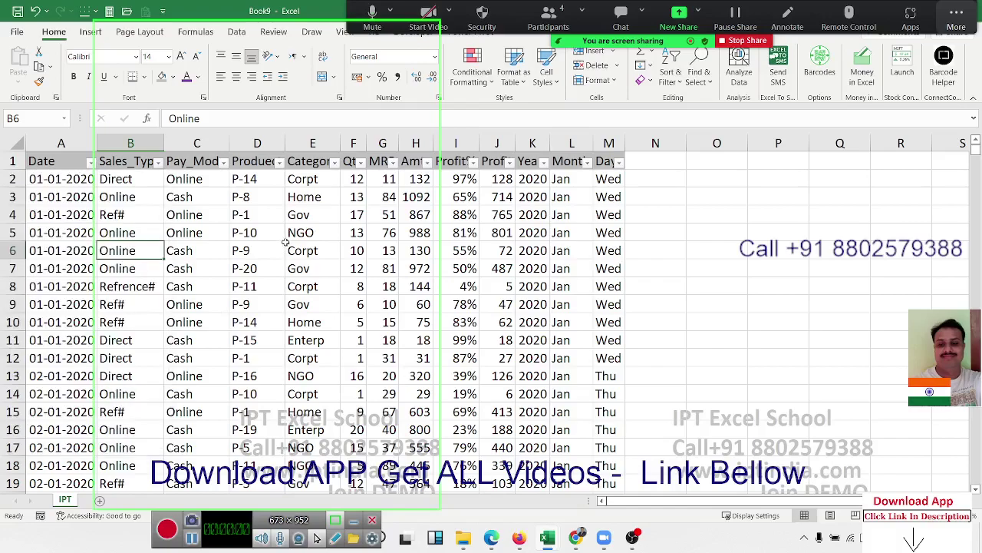
left_click(323, 198)
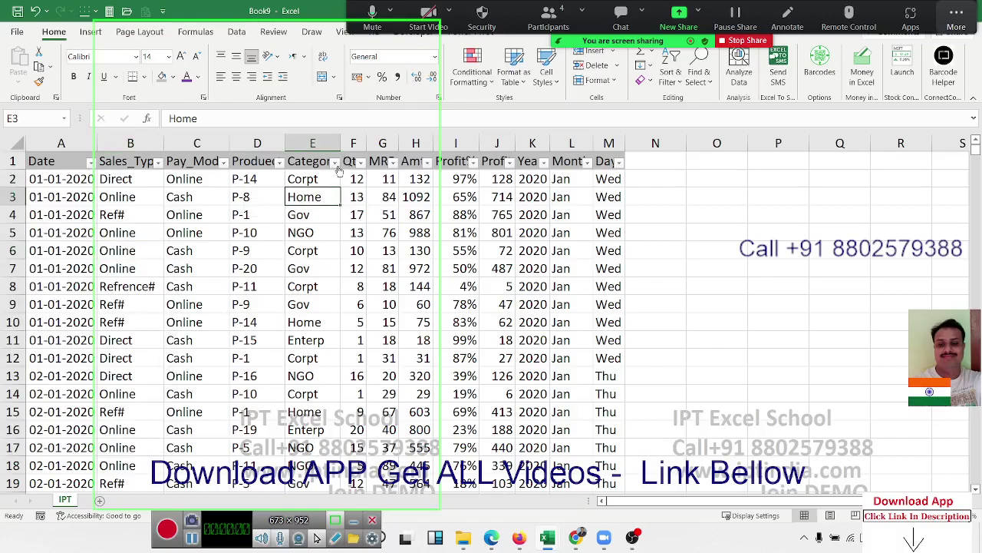
left_click(336, 163)
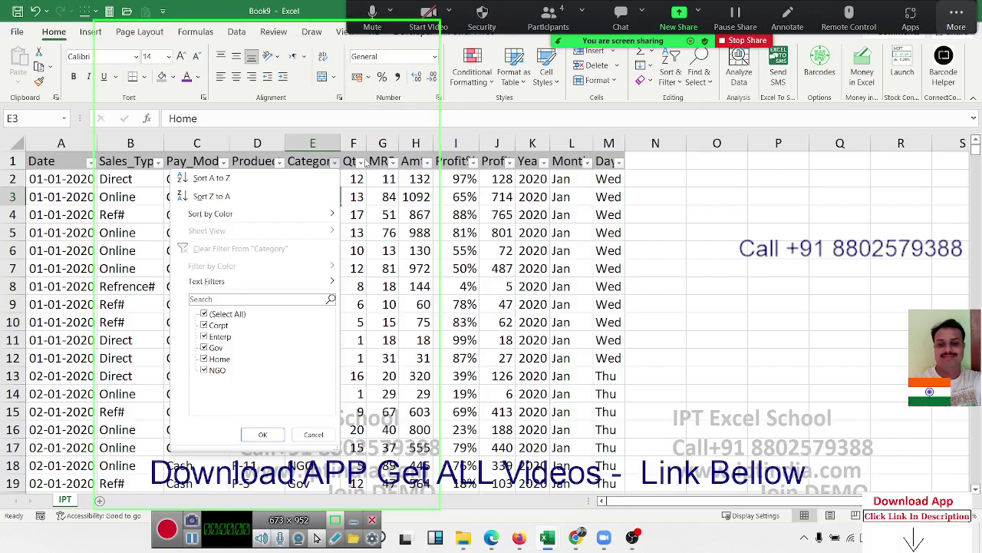
left_click(360, 162)
left_click(361, 162)
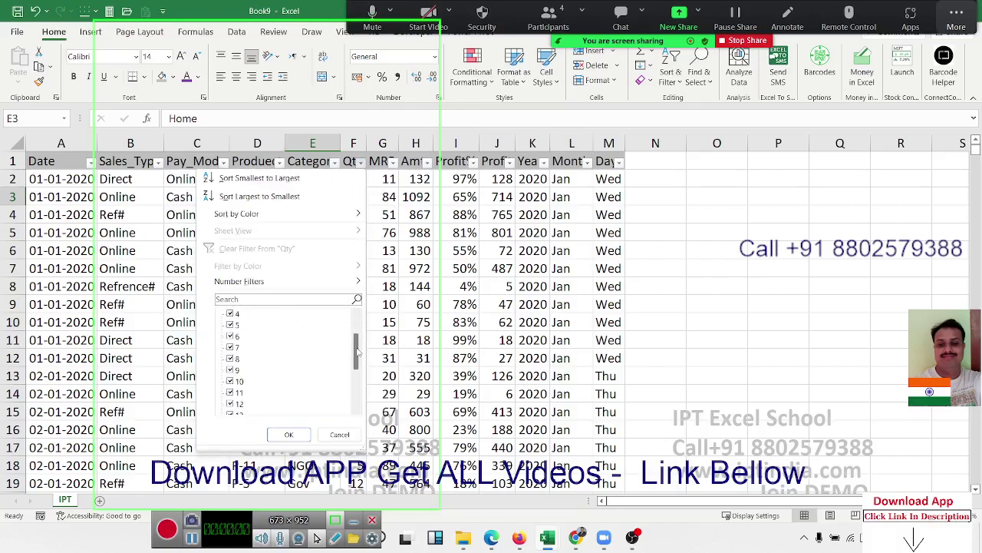
left_click_drag(355, 330, 356, 394)
Step: Open the Amt filter list and show its Number Filters conditions
left_click(415, 206)
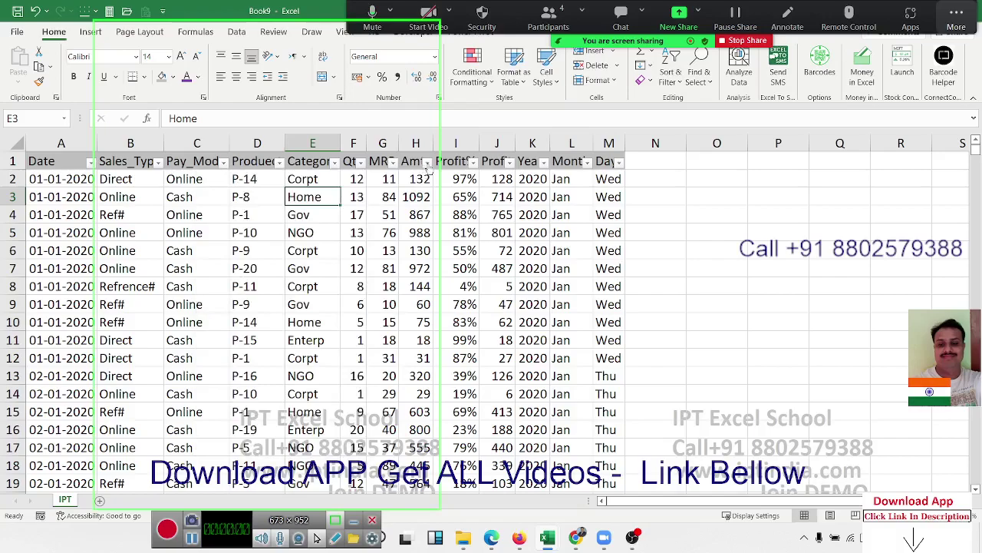
left_click(426, 162)
mouse_move(424, 328)
left_mouse_down()
mouse_move(422, 343)
mouse_move(425, 333)
left_mouse_up()
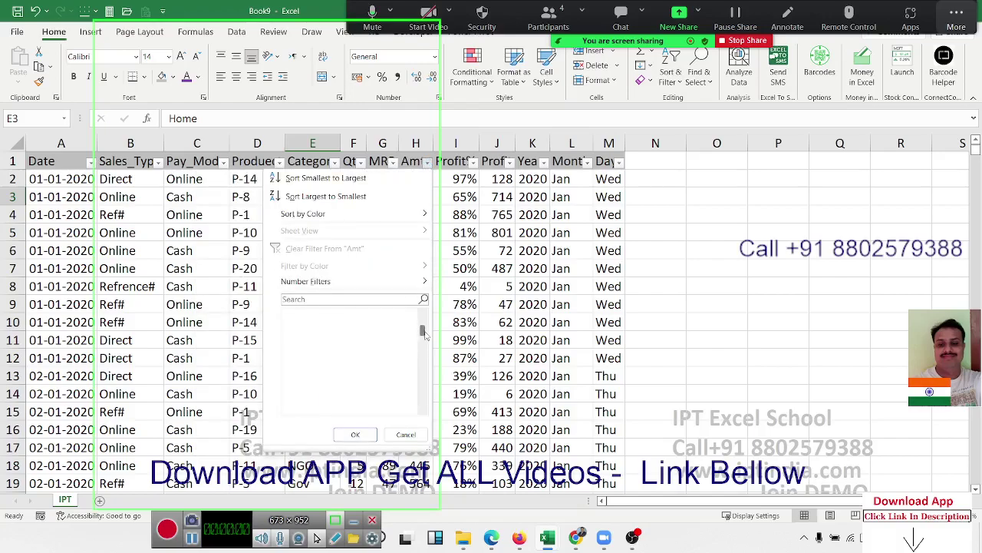
scroll(426, 331, "up", 4)
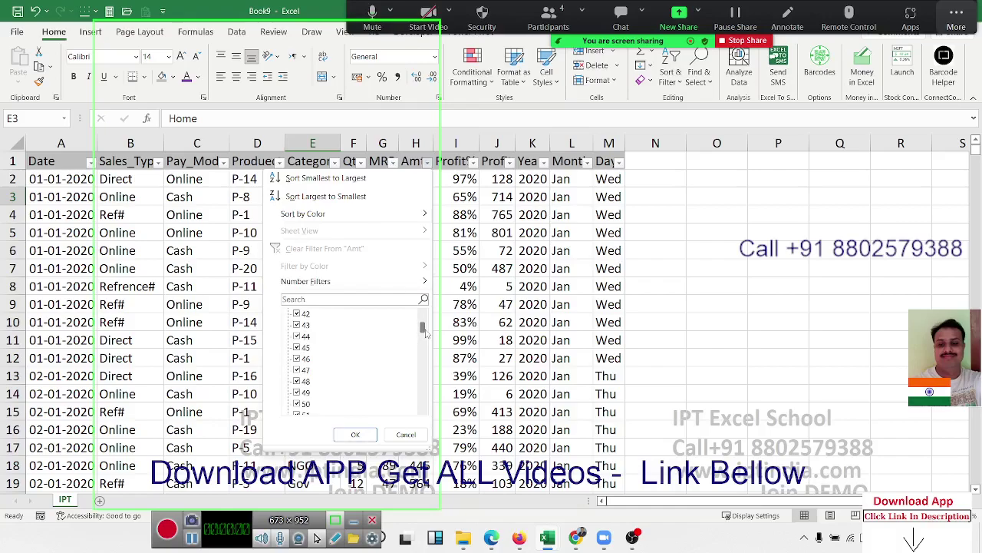
scroll(426, 331, "up", 5)
Step: Apply an Equals 50 number filter on Amt, showing 14 of 8041 records
mouse_move(363, 284)
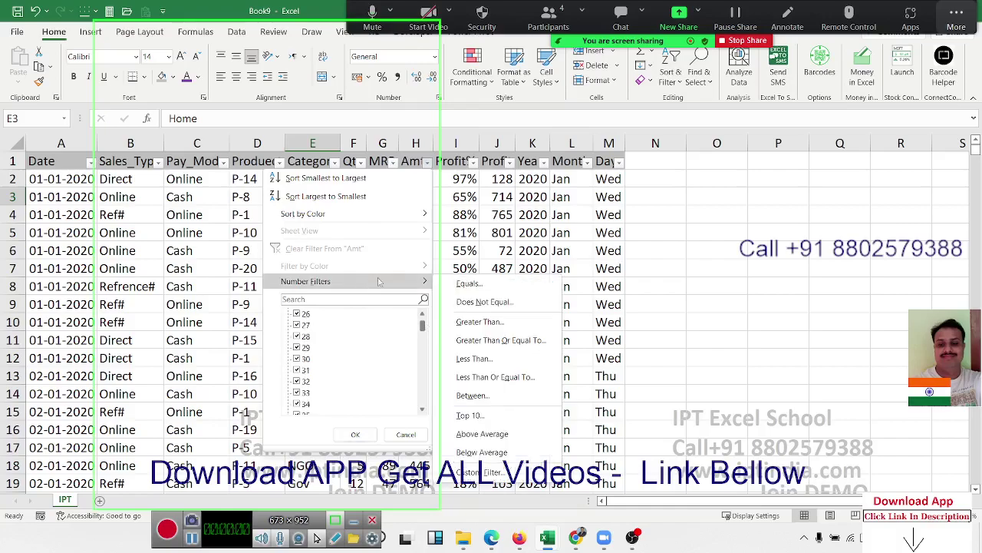
left_click(469, 284)
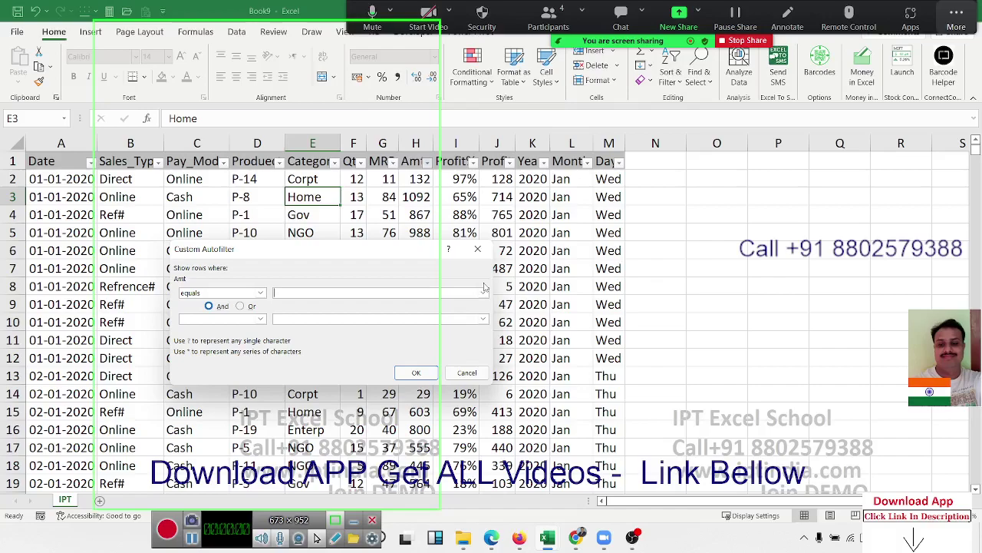
type("50")
key("Return")
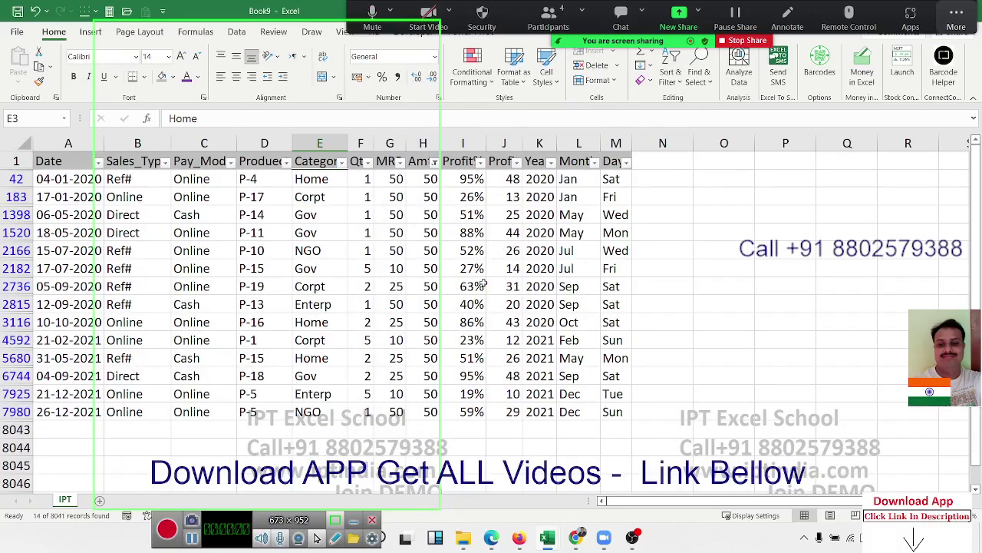
left_click(434, 163)
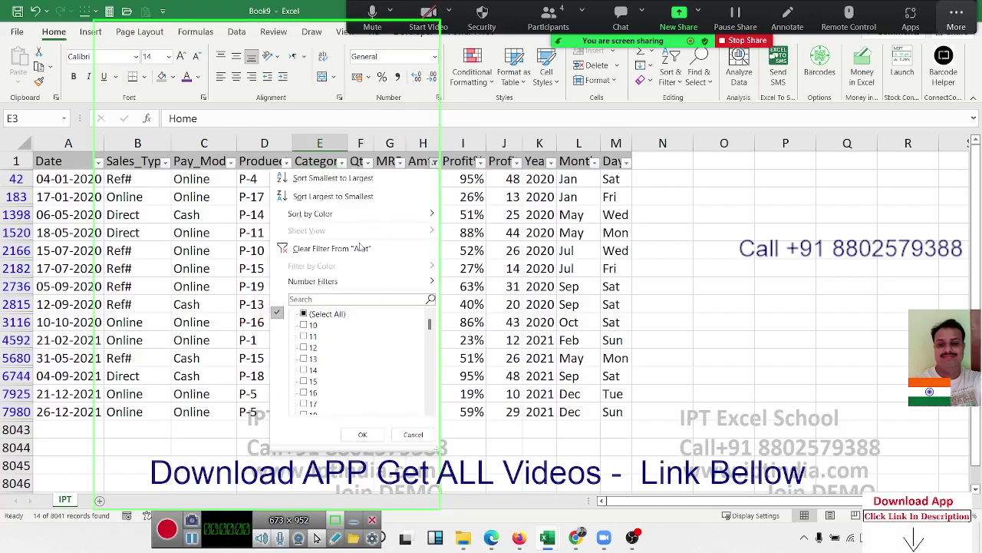
Step: Clear the Amt filter, then filter Sales_Type to values ending with # (2924 records)
left_click(358, 249)
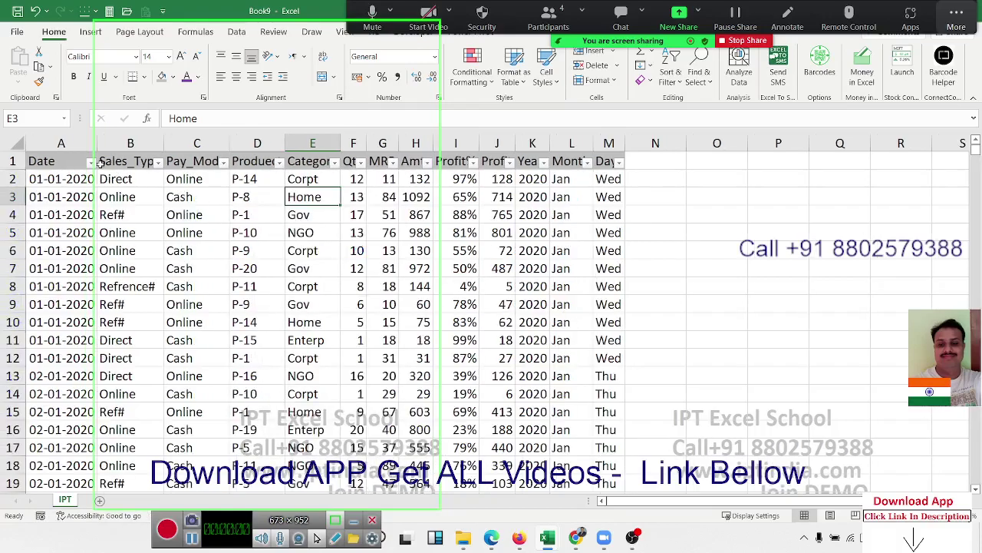
left_click(158, 163)
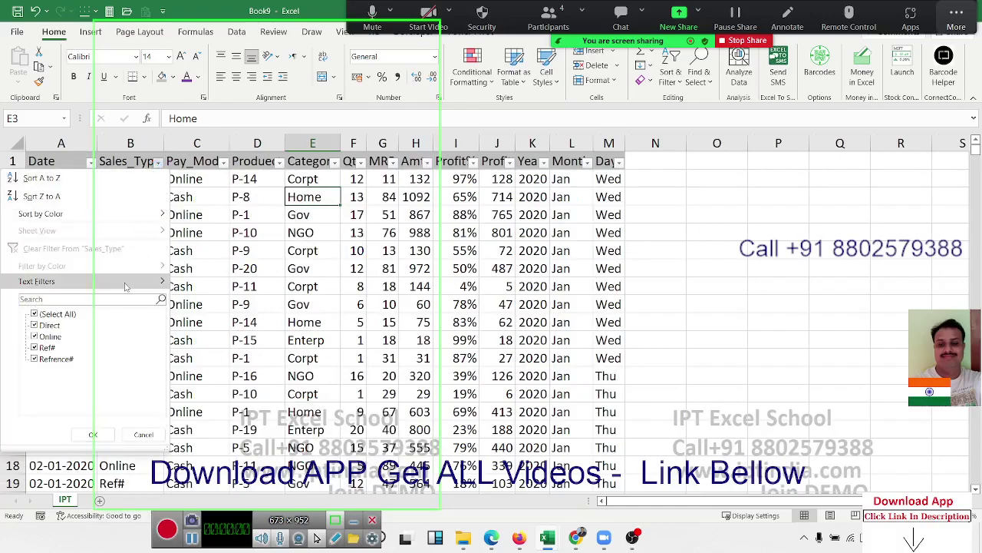
mouse_move(126, 285)
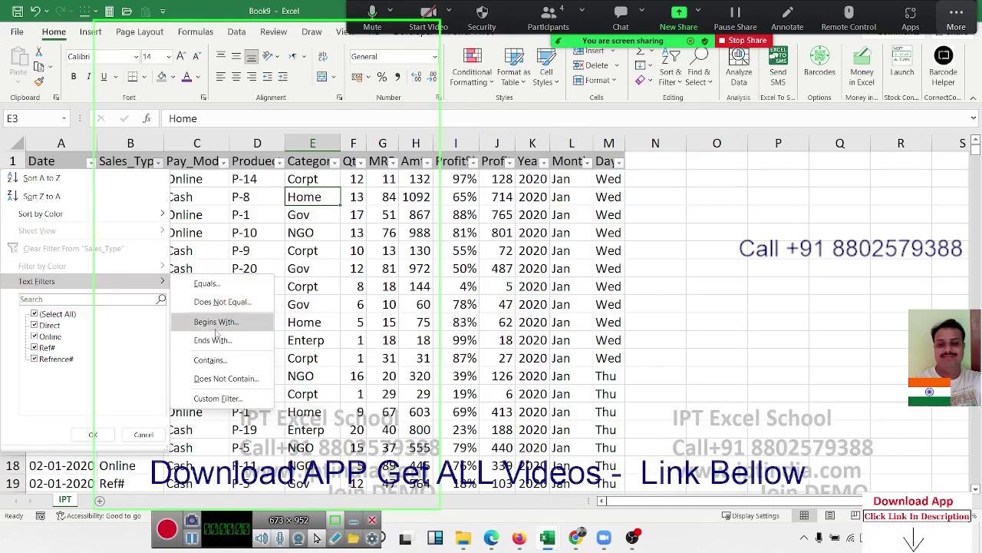
left_click(232, 270)
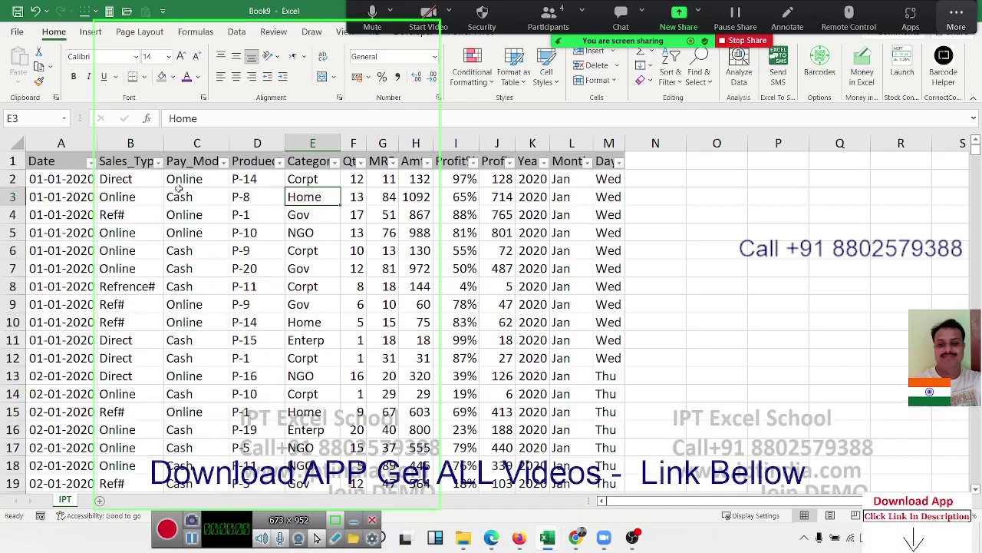
left_click(157, 161)
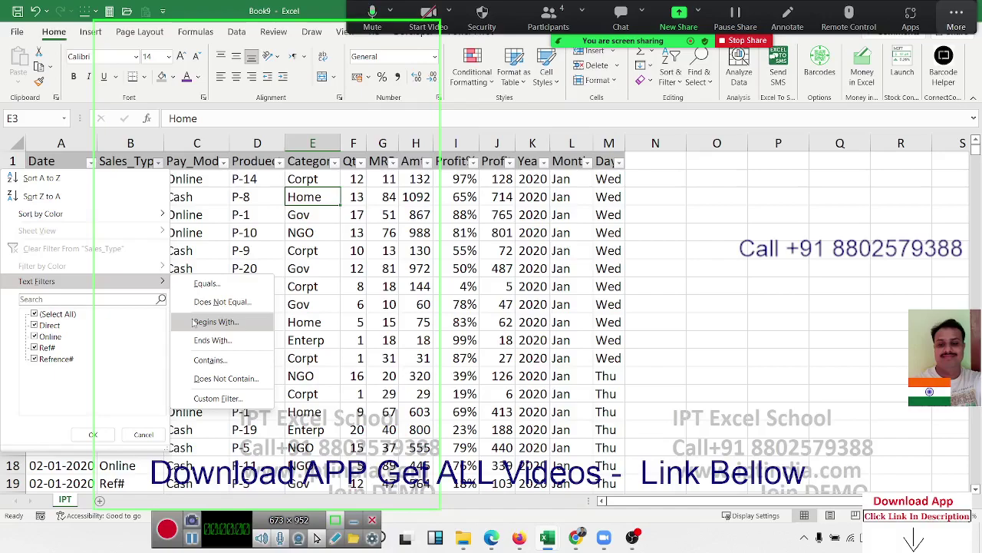
left_click(204, 340)
type("#")
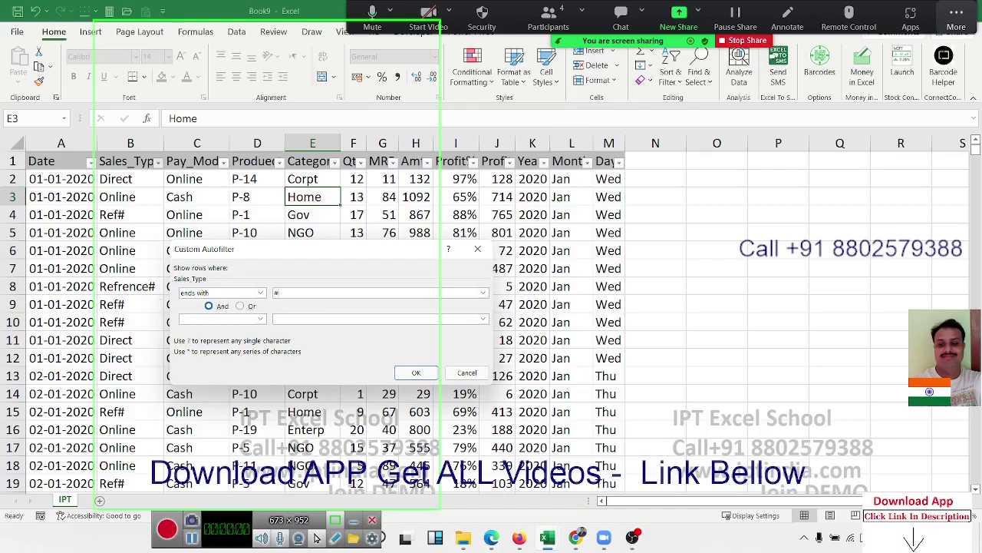
left_click(412, 372)
left_click_drag(138, 215, 136, 396)
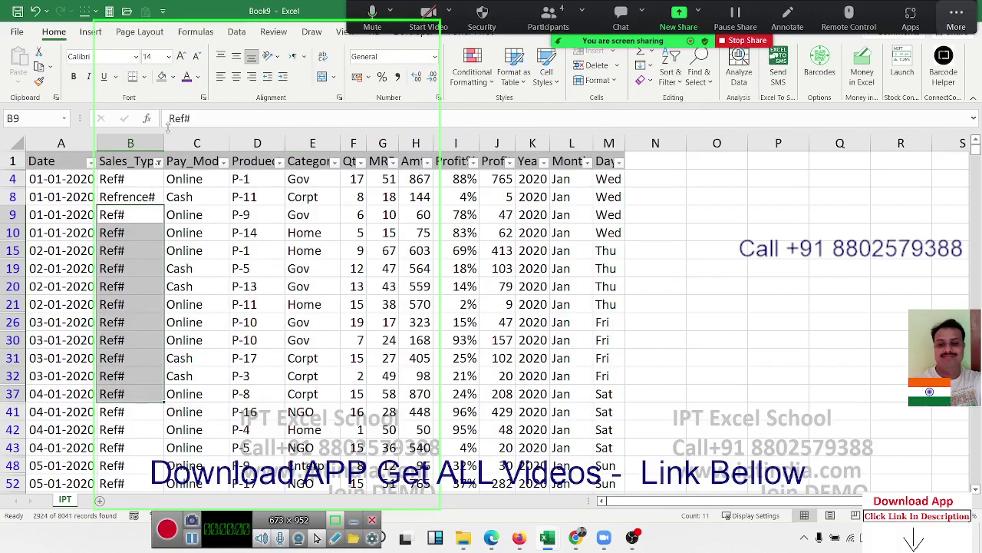
Step: Clear the Sales_Type filter so all rows show again
left_click(157, 162)
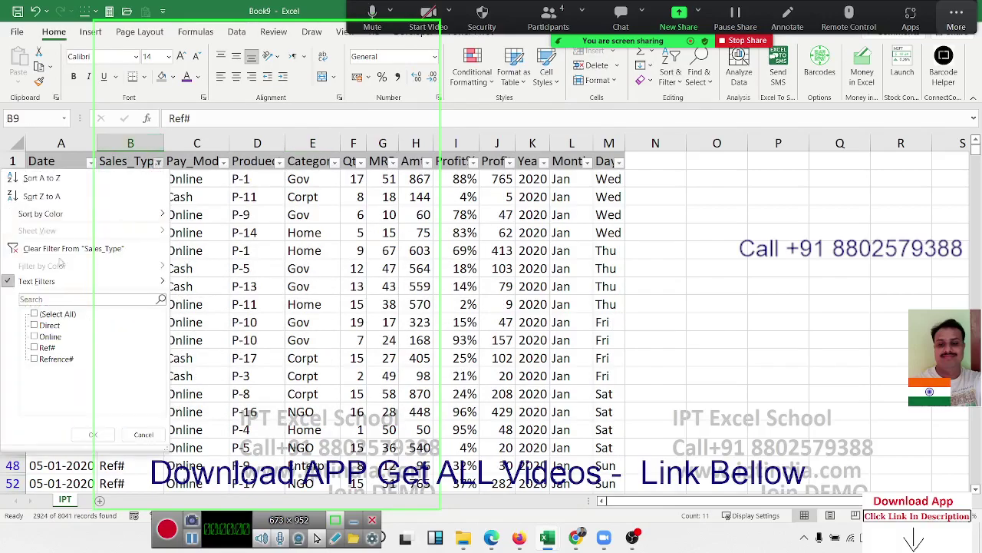
left_click(61, 248)
left_click(159, 219)
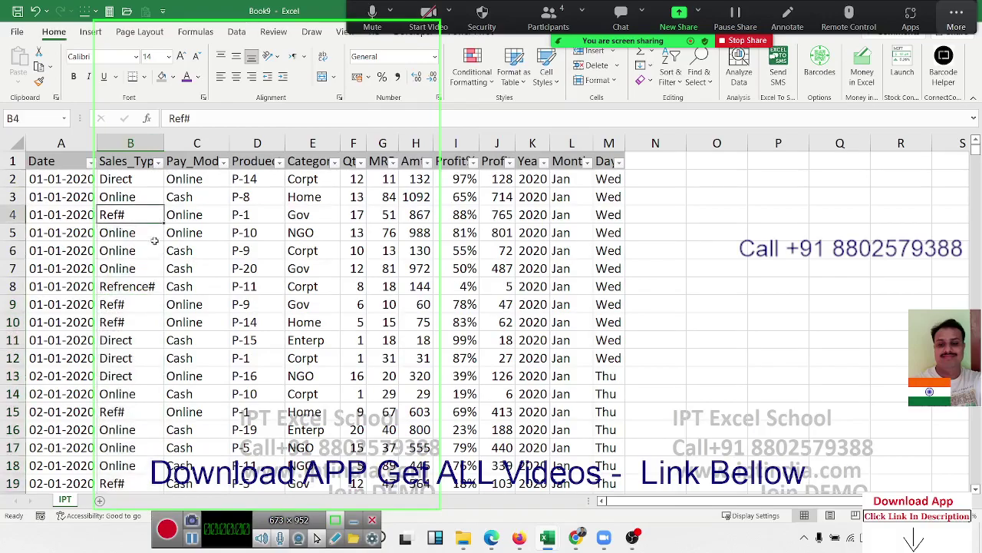
left_click(156, 250)
left_click(154, 307)
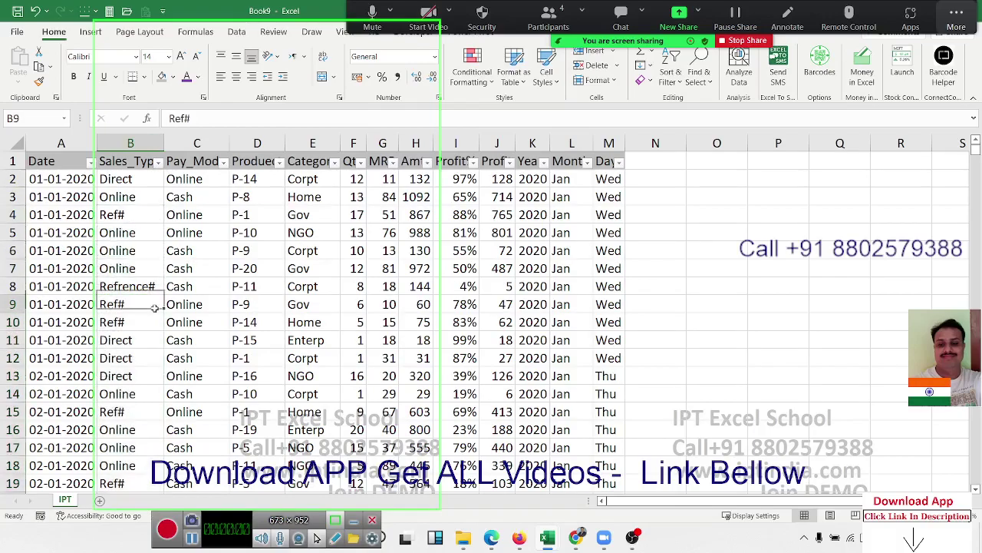
Step: Fill Sales_Type cells B5, B12 and B18 with grey
left_click(135, 234)
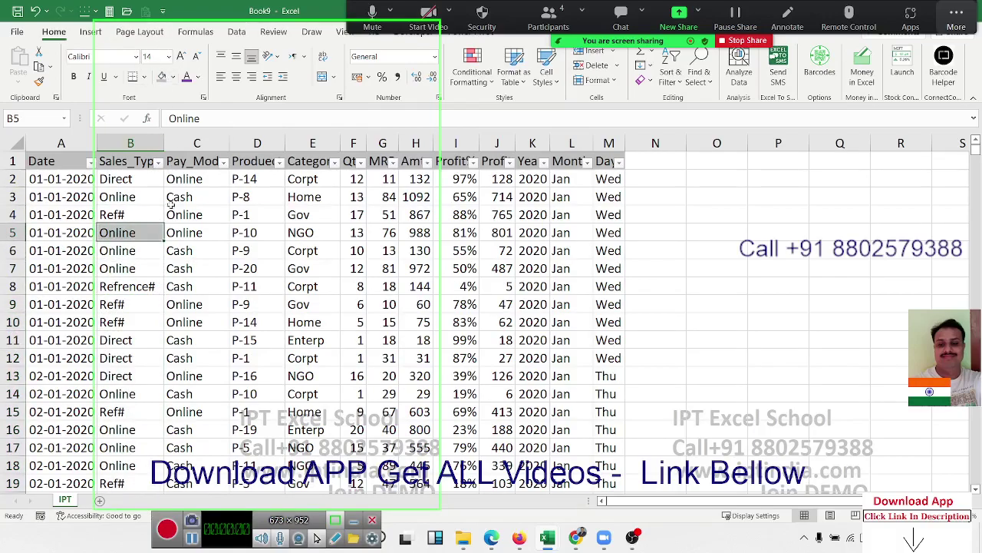
left_click(152, 359, "ctrl")
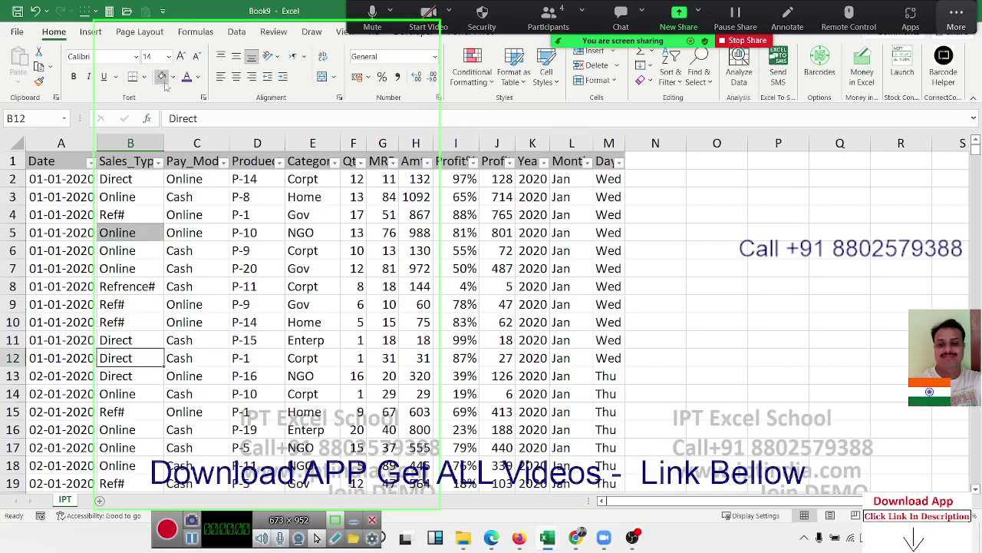
left_click(120, 466, "ctrl")
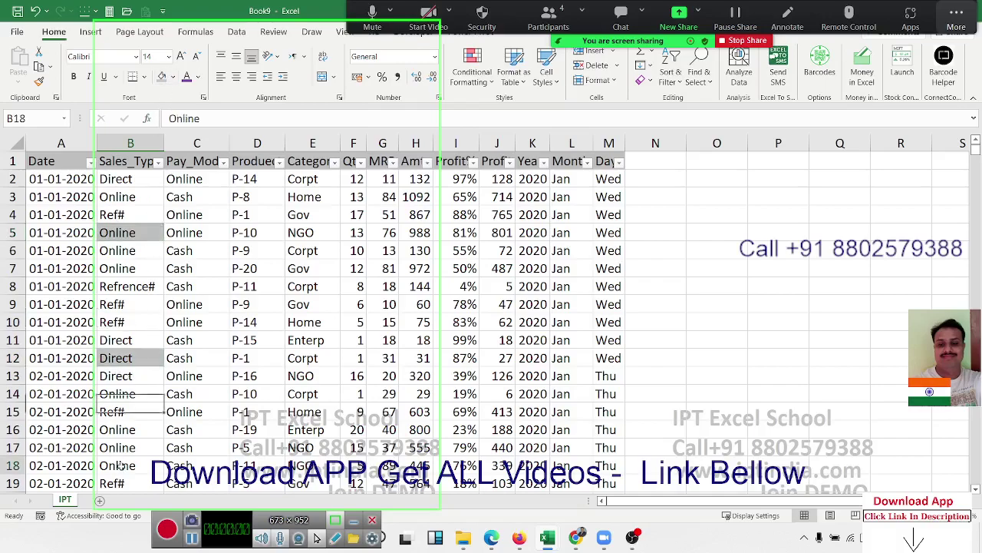
left_click(161, 76)
left_click(244, 276)
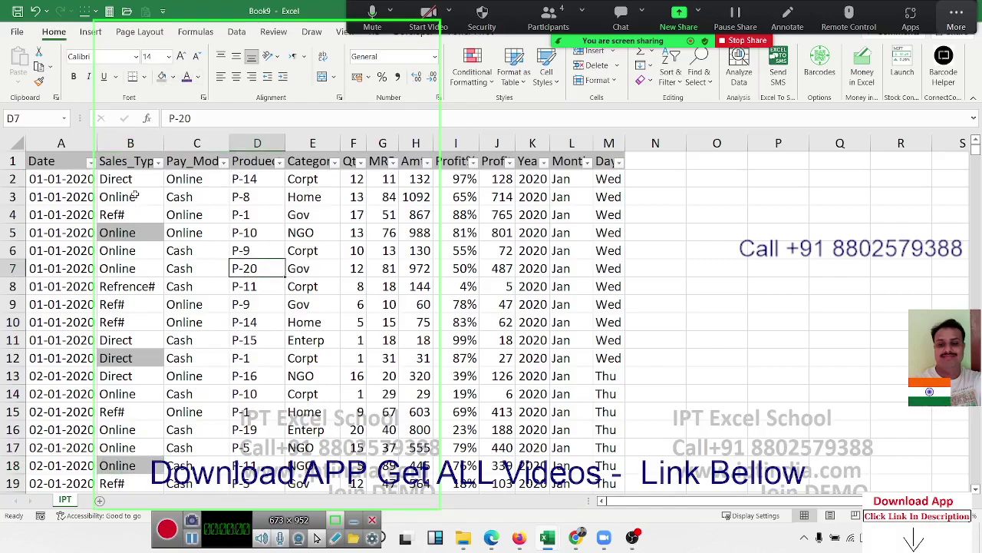
Step: Filter Sales_Type by the grey fill colour, then clear that colour filter
left_click(132, 194)
left_click(159, 161)
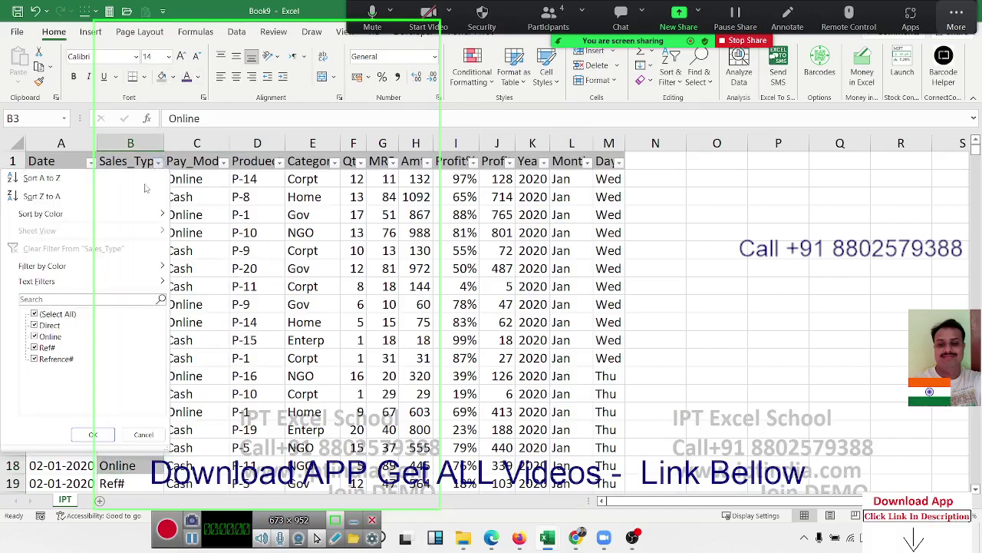
mouse_move(125, 269)
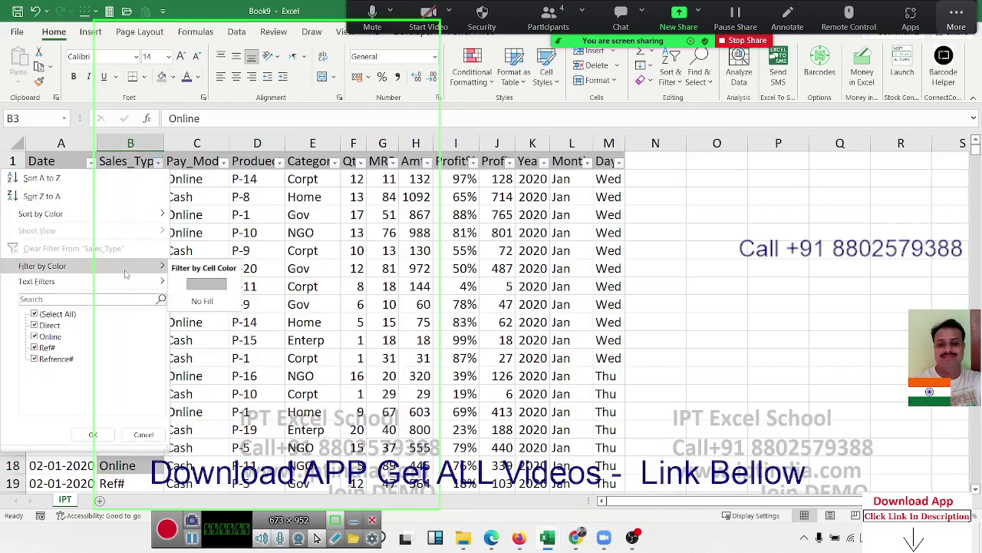
left_click(209, 284)
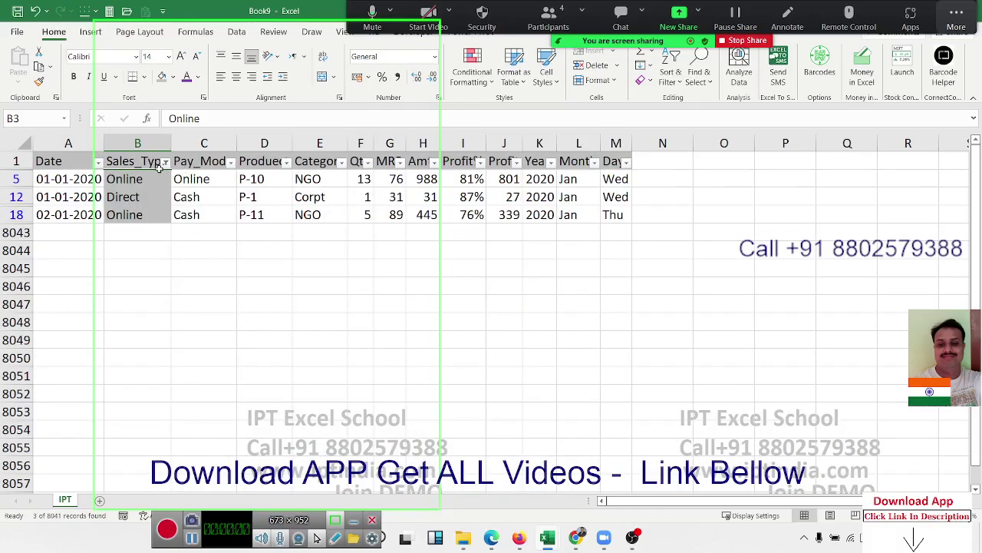
left_click(164, 165)
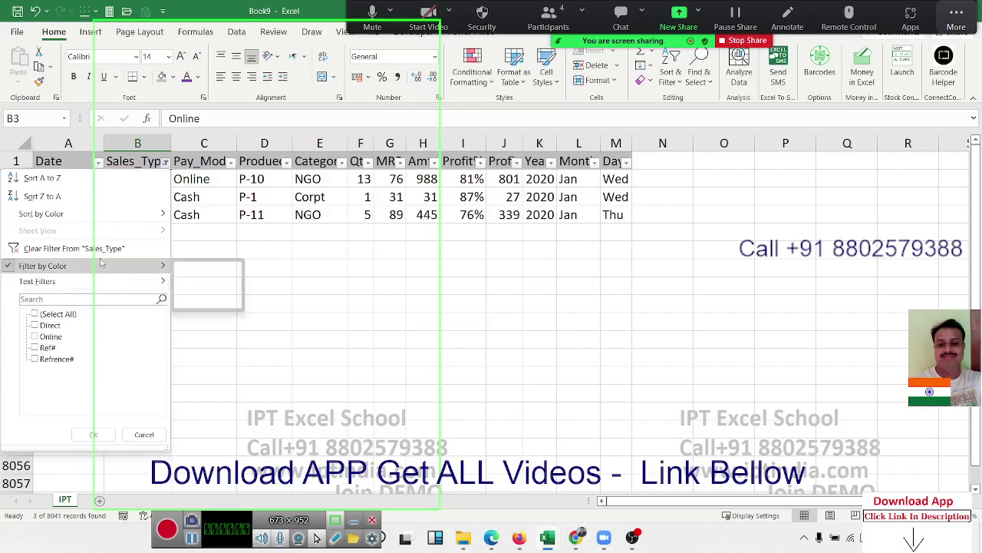
left_click(102, 250)
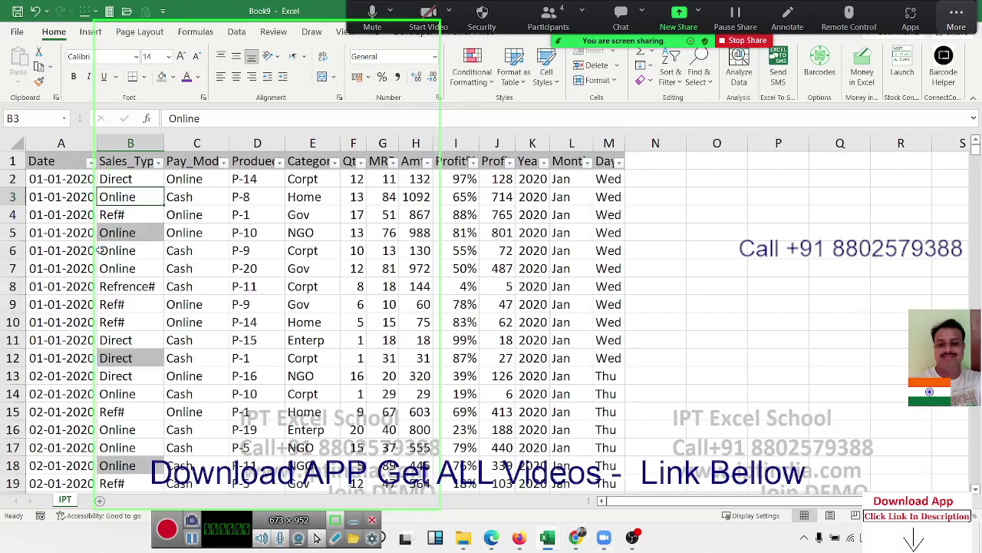
left_click(228, 198)
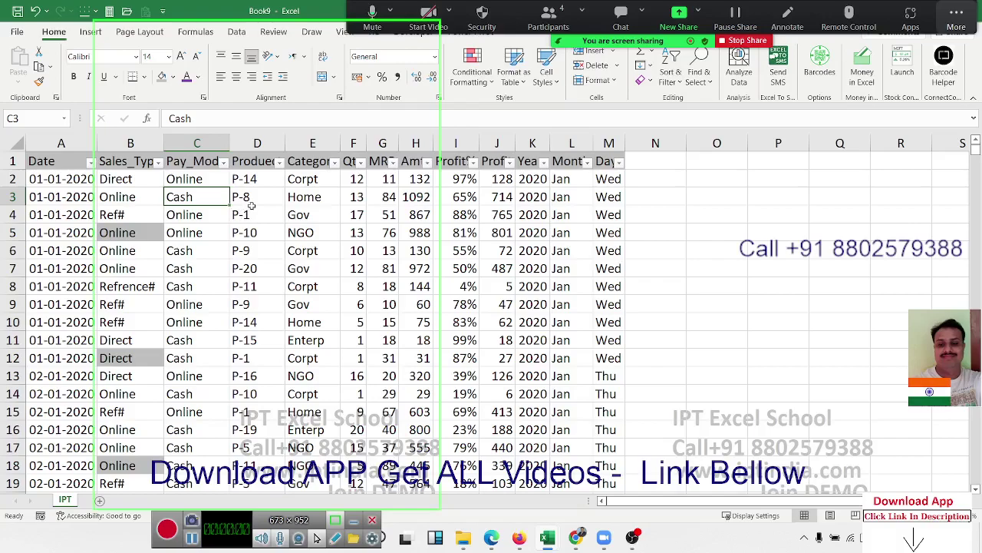
left_click(158, 162)
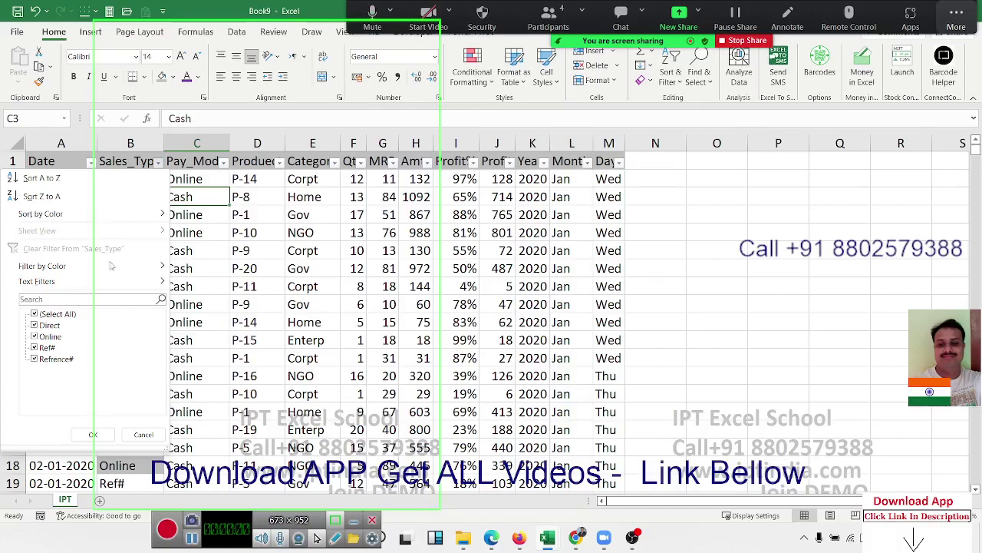
left_click(308, 236)
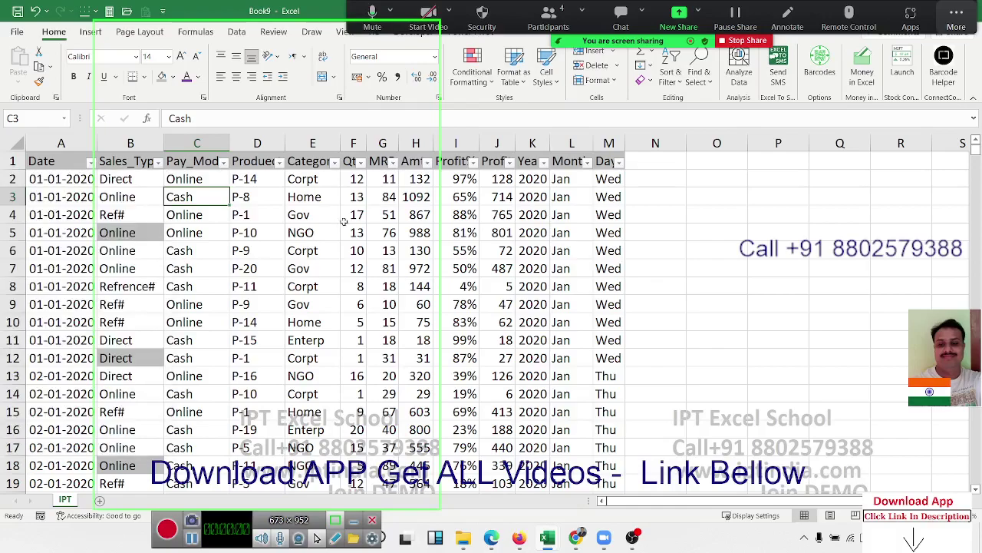
left_click(362, 163)
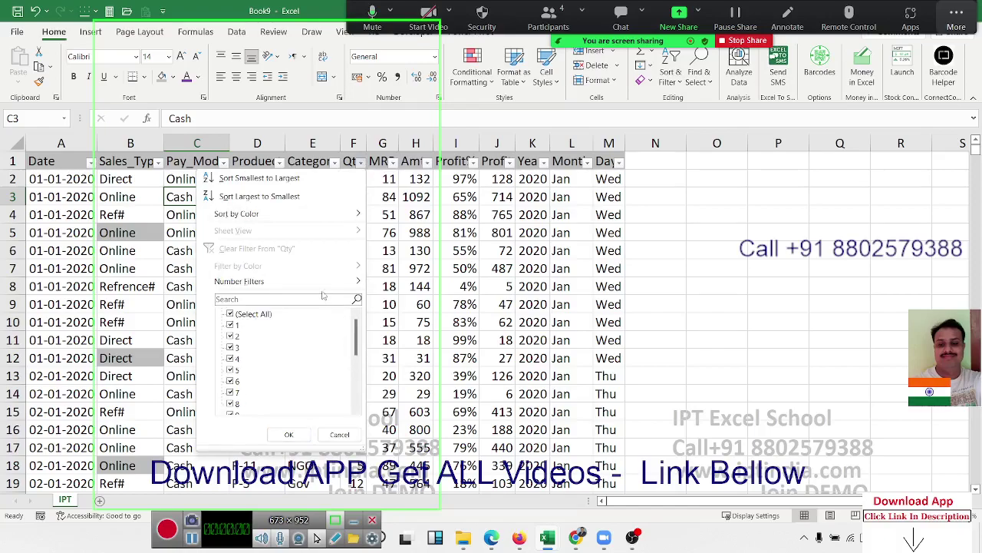
mouse_move(325, 284)
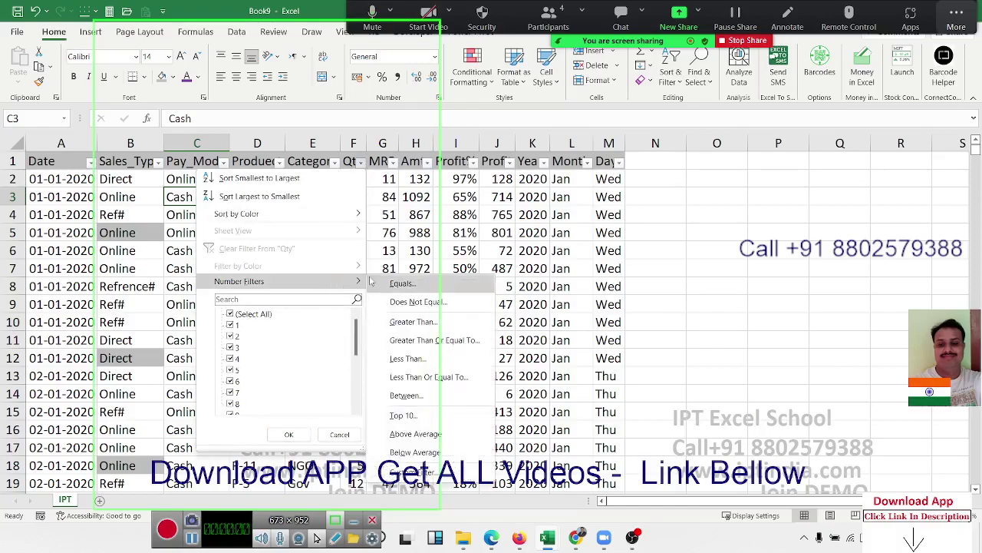
left_click(433, 201)
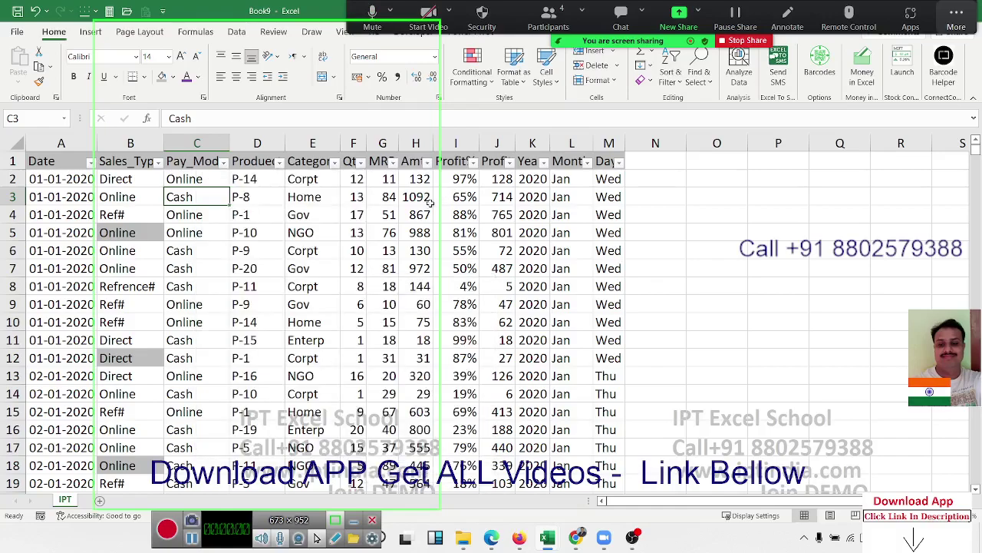
left_click_drag(440, 207, 521, 209)
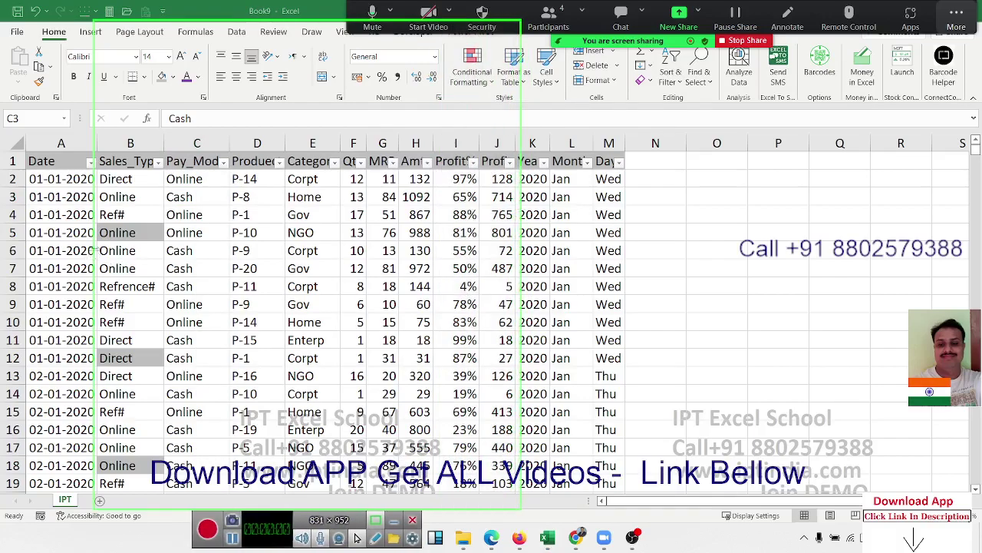
left_click_drag(94, 250, 196, 248)
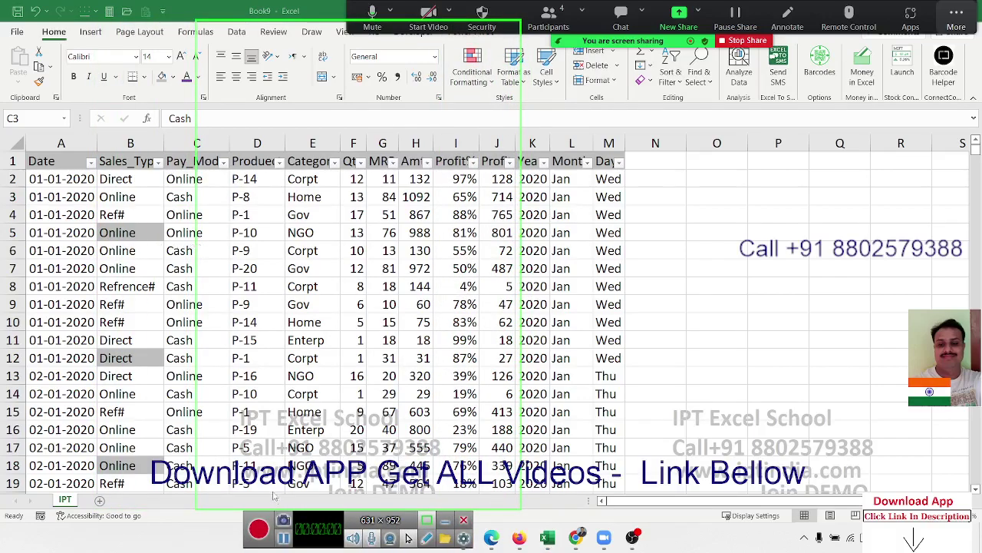
left_click(257, 528)
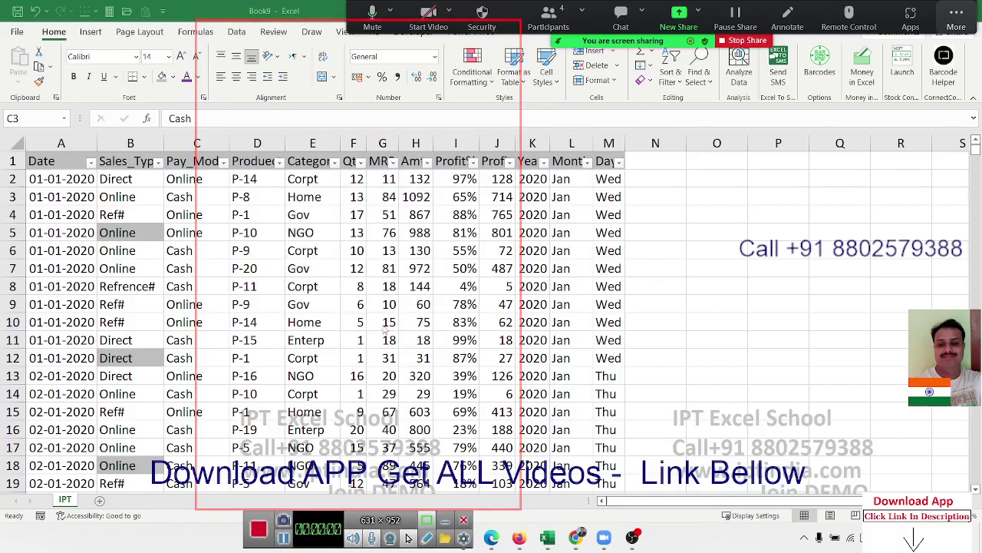
Step: Apply a Top 5 items filter on Qty, leaving 439 rows with Qty 20
left_click(360, 162)
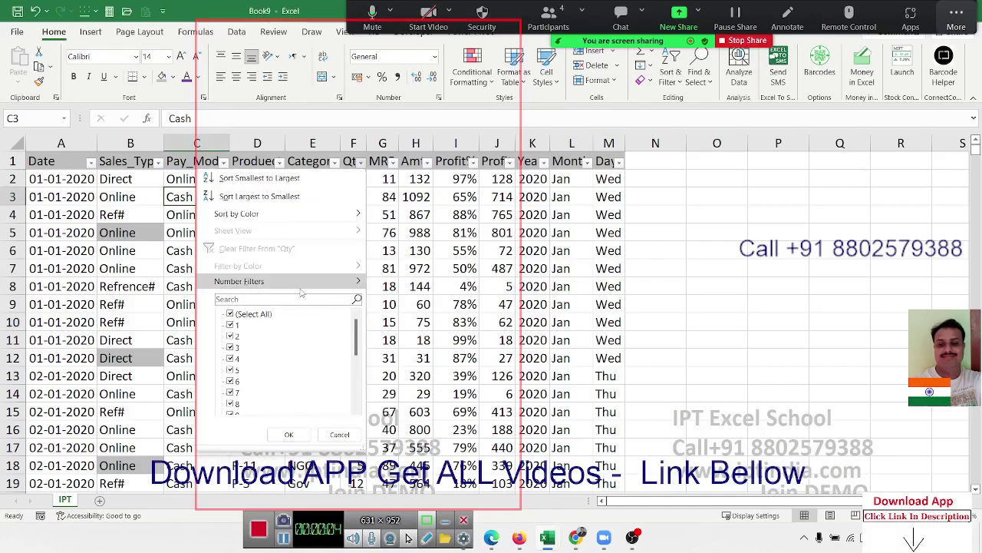
mouse_move(302, 290)
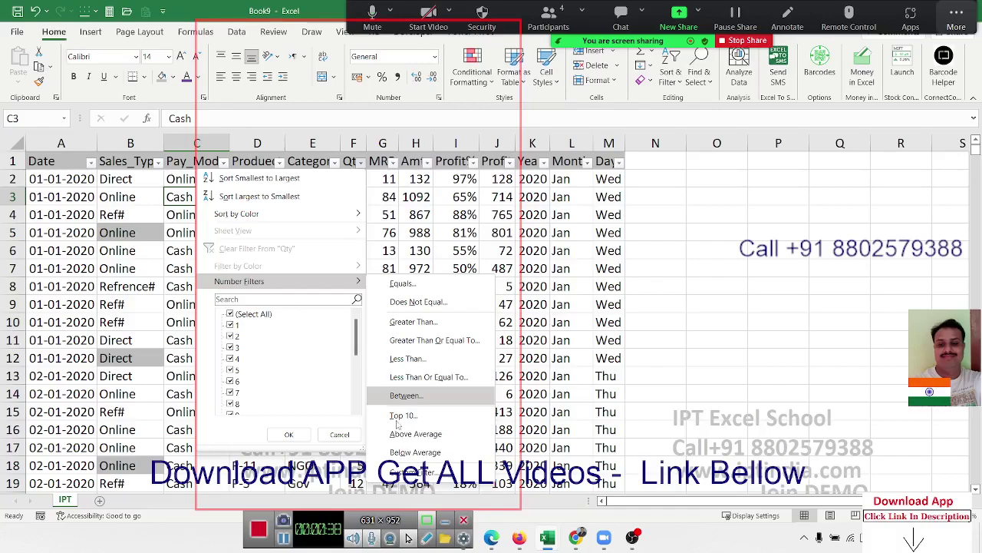
left_click(400, 415)
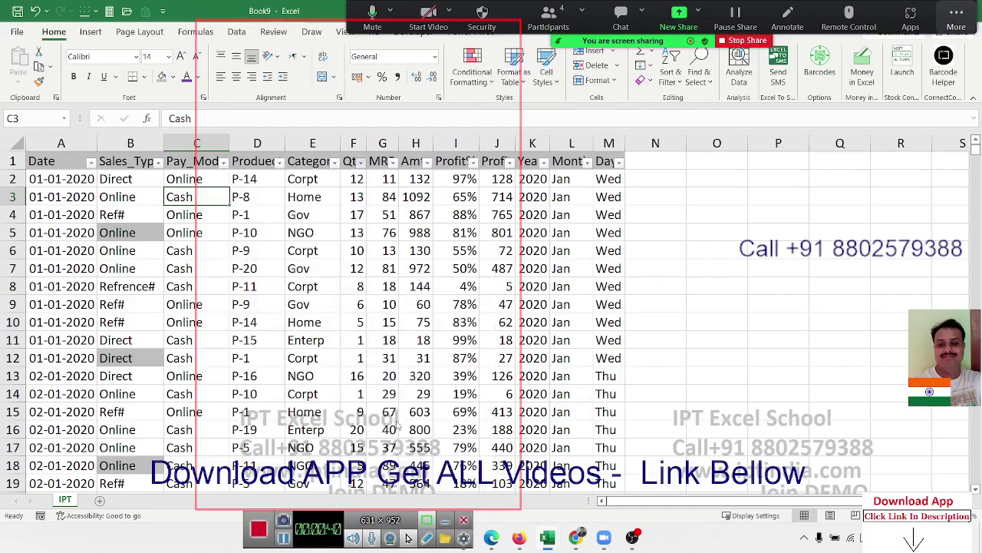
double_click(326, 292)
type("5")
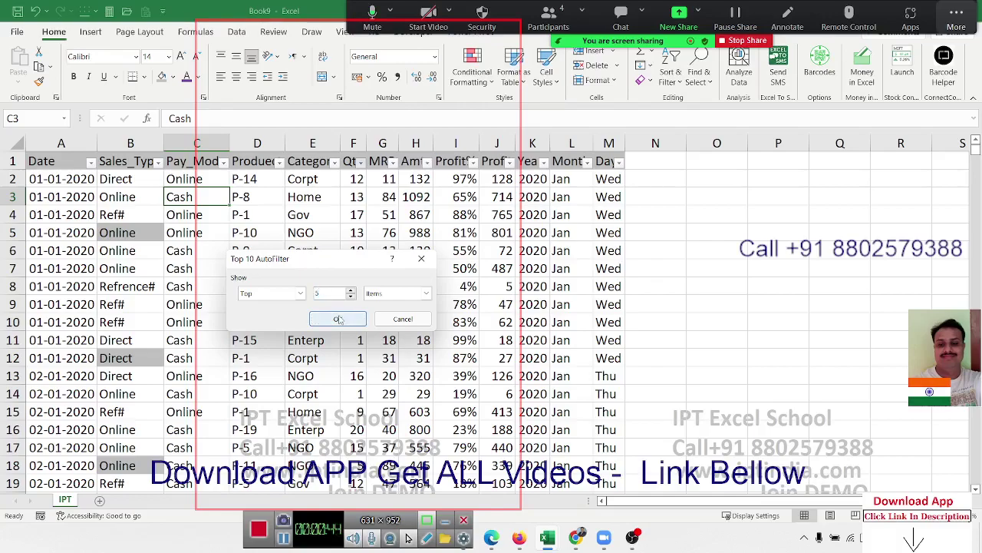
left_click(337, 319)
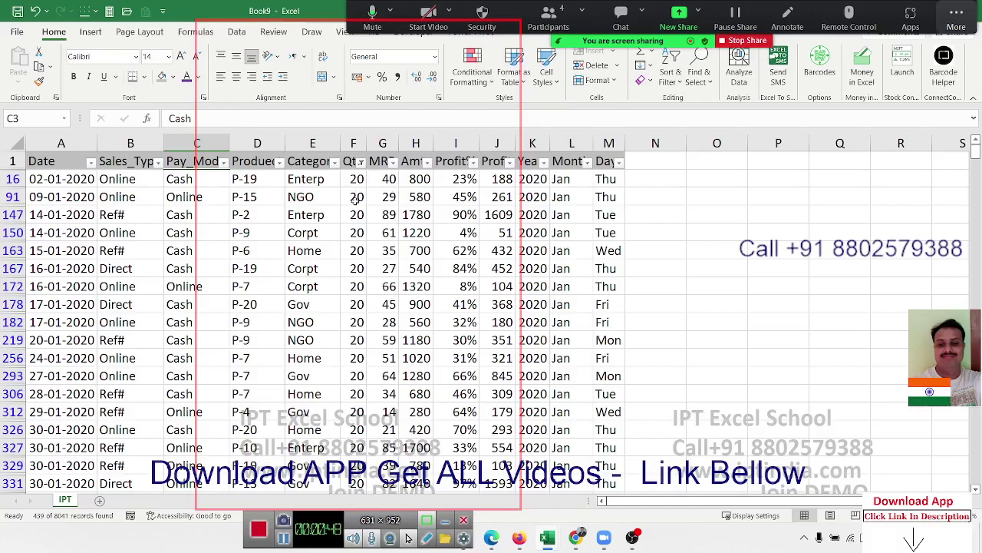
scroll(357, 192, "down", 12)
left_click(355, 142)
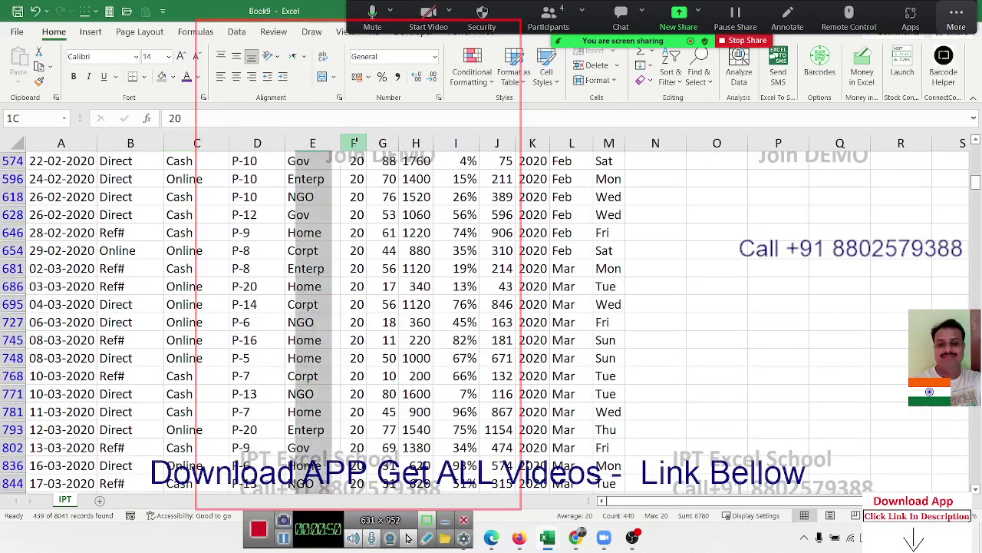
left_click(355, 178)
key("ctrl+Up")
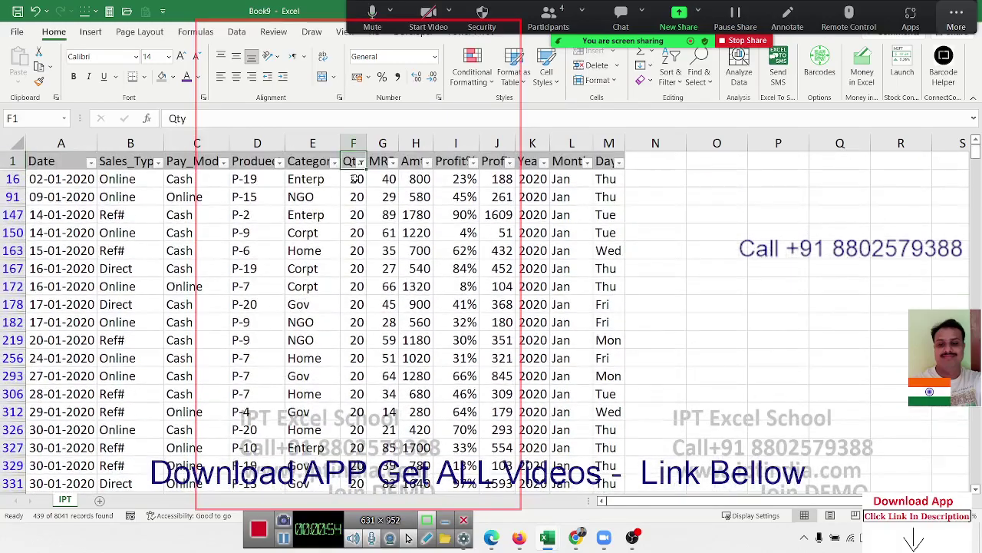
scroll(354, 246, "down", 10)
scroll(355, 250, "down", 5)
scroll(354, 251, "down", 8)
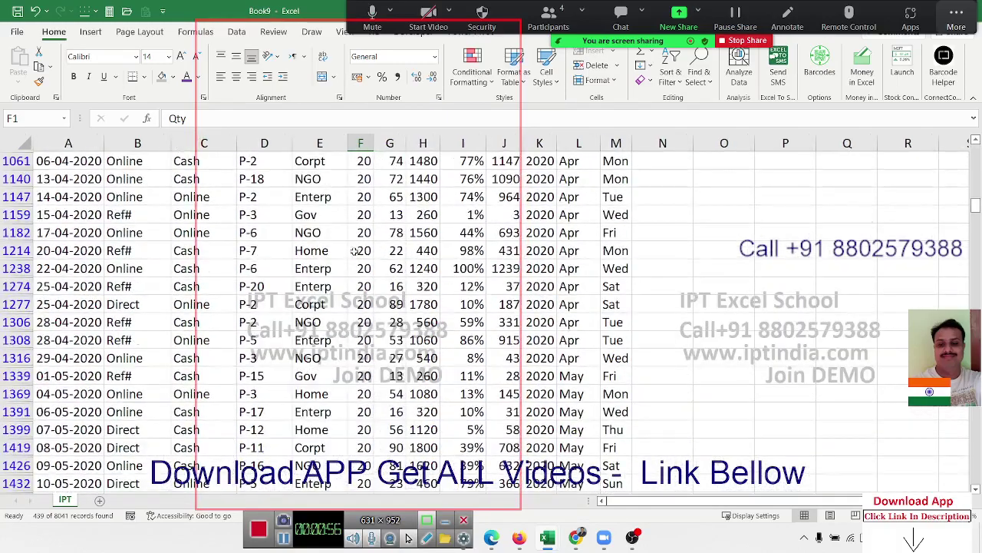
scroll(354, 250, "down", 15)
scroll(355, 250, "up", 15)
scroll(354, 250, "up", 15)
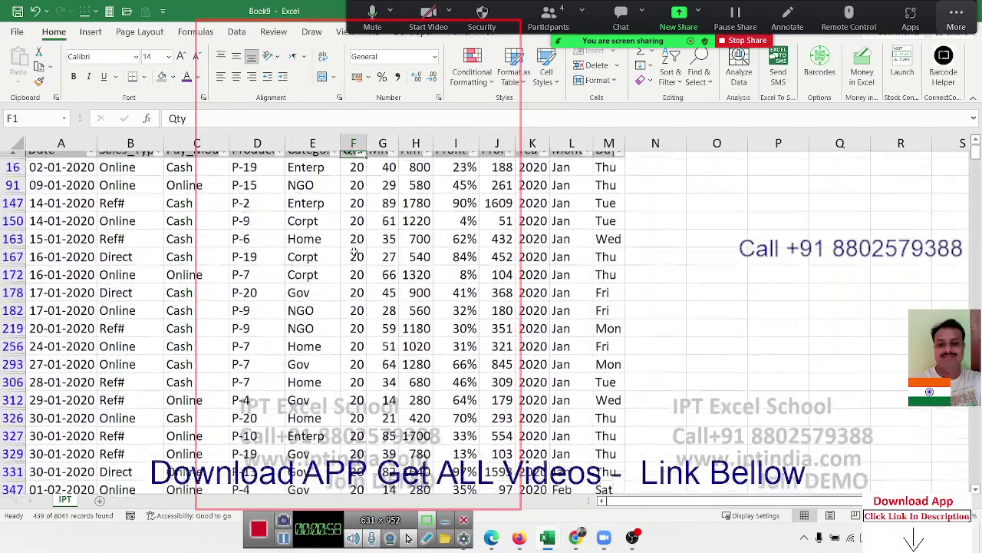
scroll(355, 250, "up", 1)
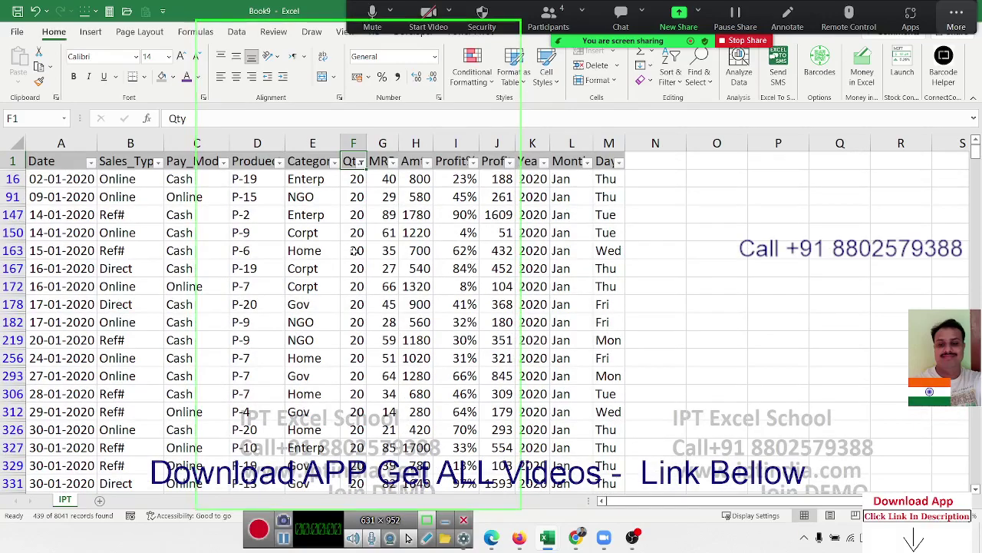
left_click(349, 215)
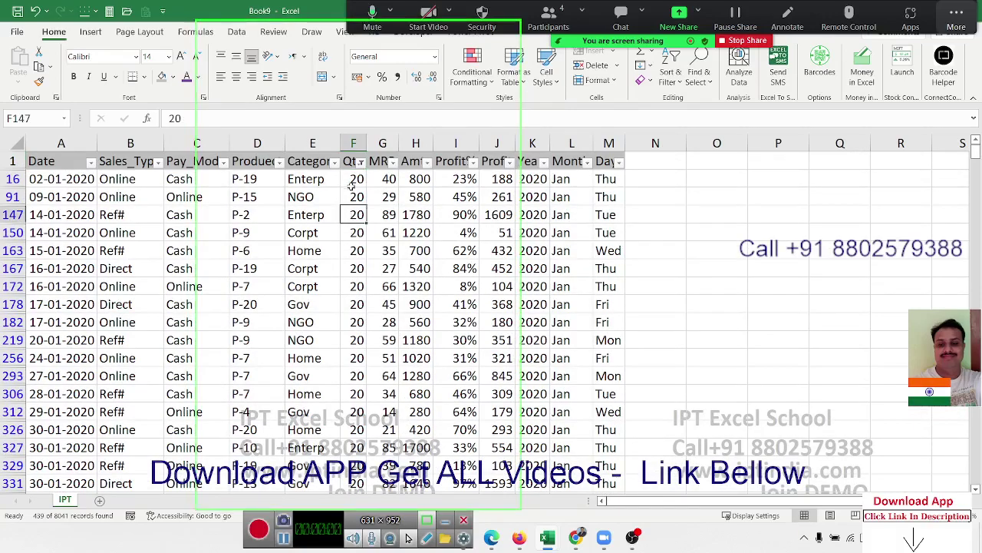
left_click_drag(351, 180, 350, 232)
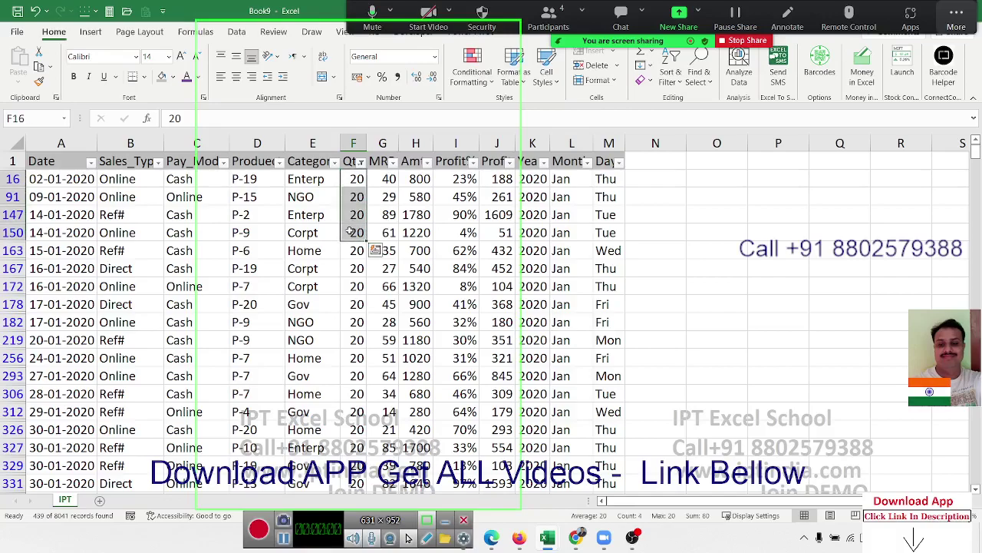
Step: Filter Qty to show only above-average rows
left_click(351, 198)
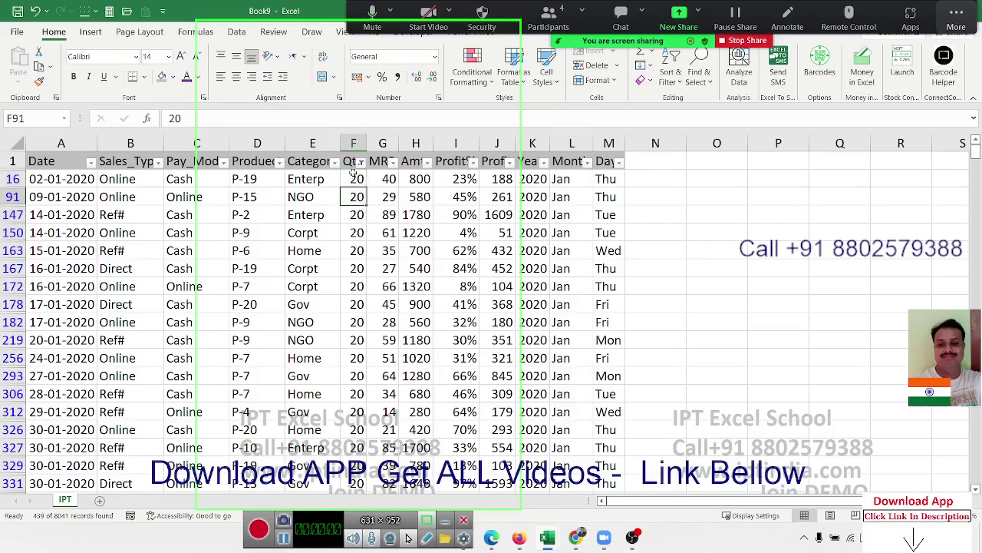
left_click(360, 162)
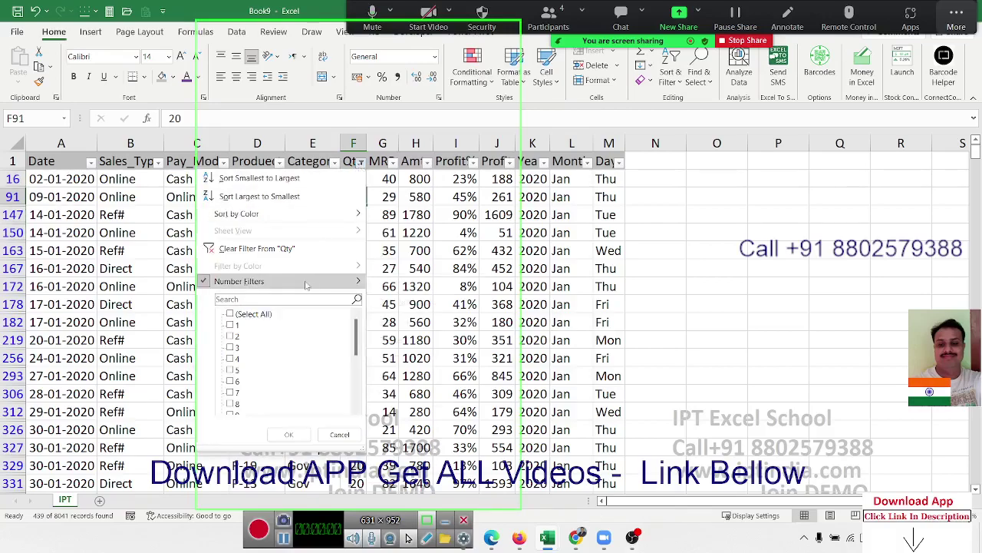
mouse_move(307, 280)
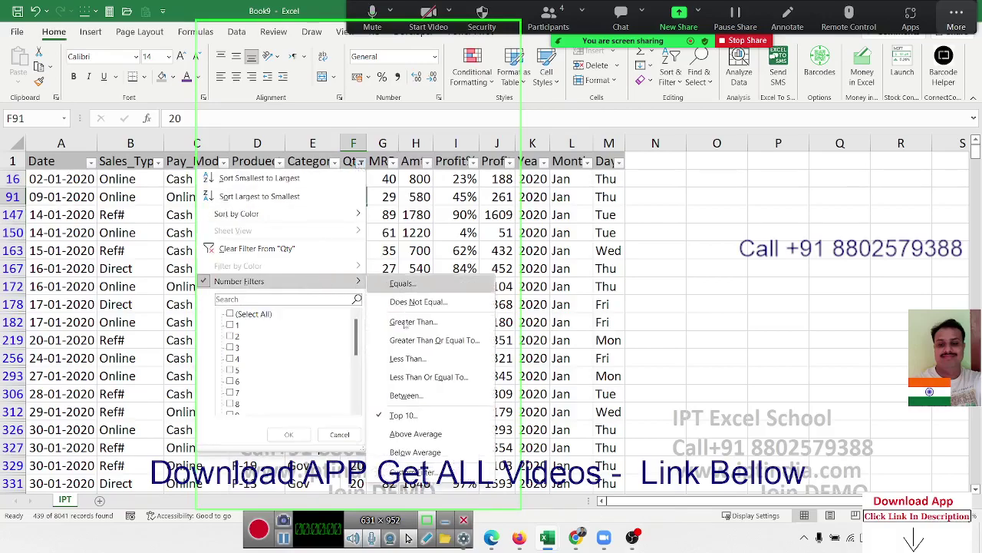
left_click(414, 436)
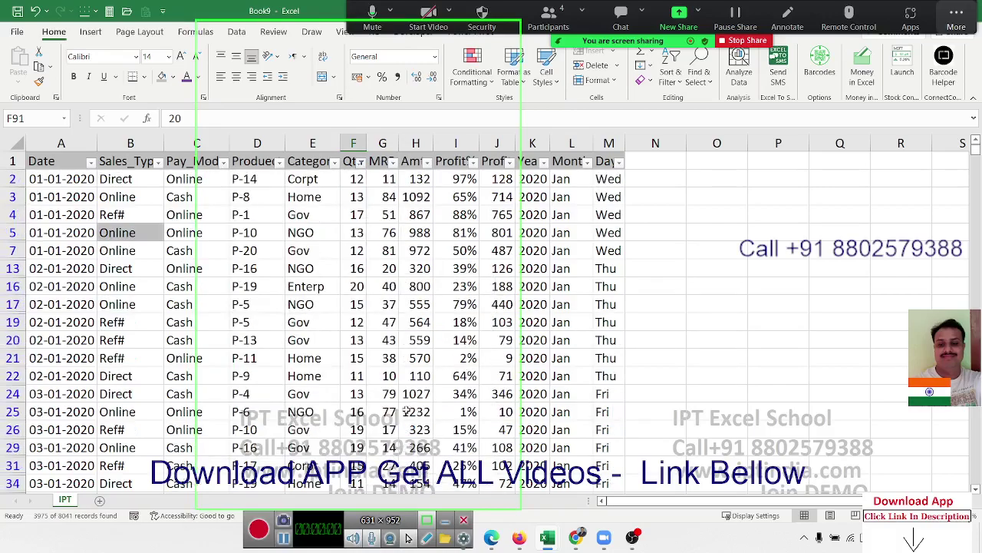
Step: Switch the Qty filter to below average, then clear the Qty filter
left_click(360, 162)
mouse_move(330, 281)
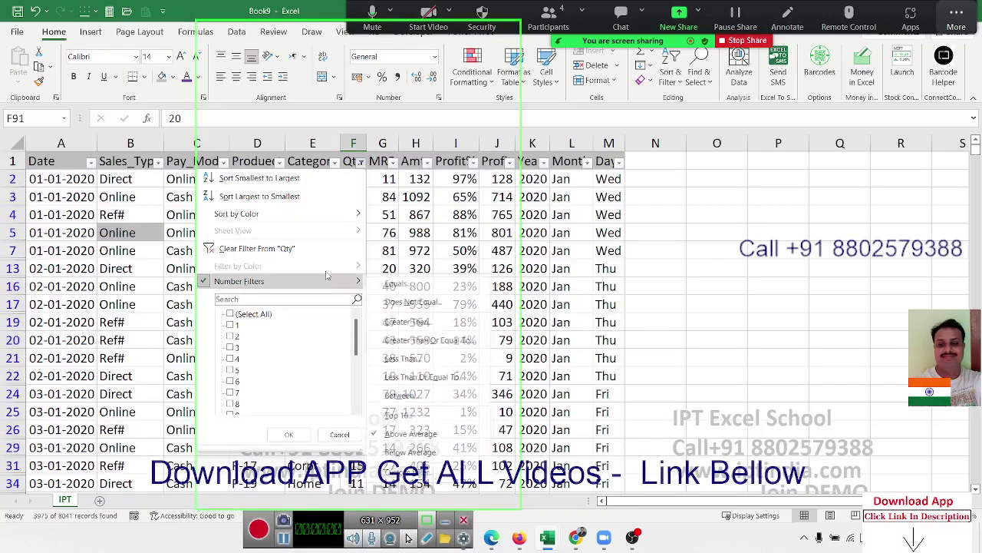
left_click(429, 453)
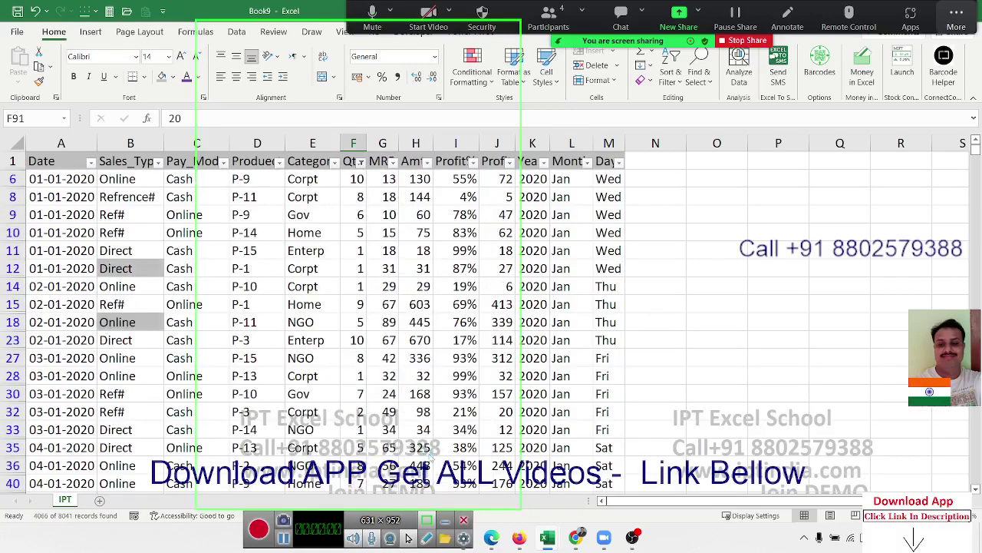
left_click(360, 163)
left_click(253, 248)
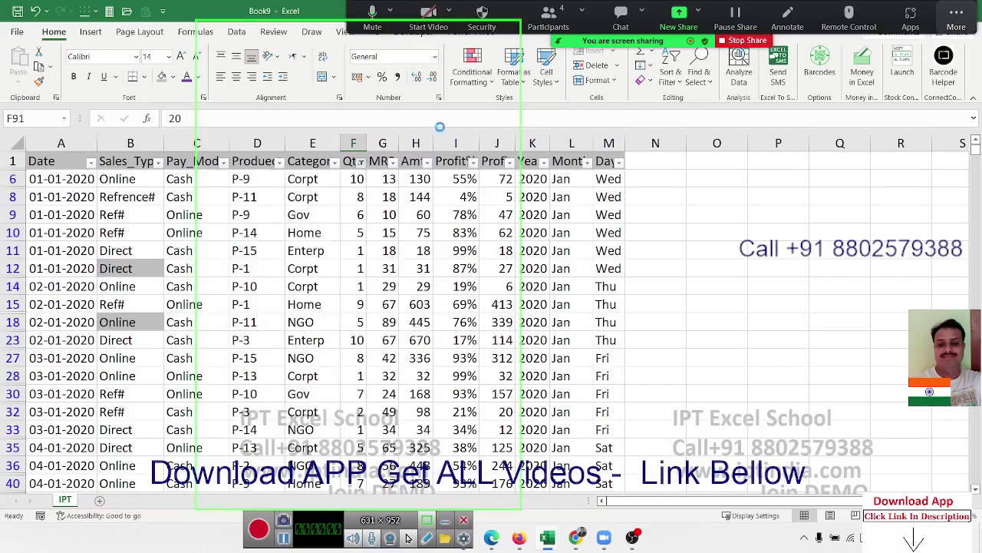
left_click(472, 73)
mouse_move(514, 108)
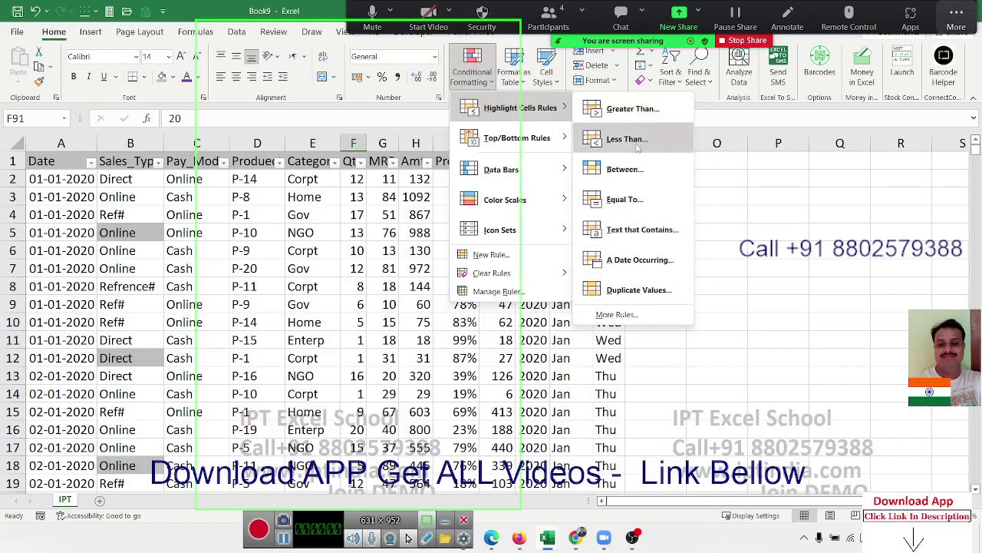
Step: Open the Date filter list and untick every date
left_click(319, 198)
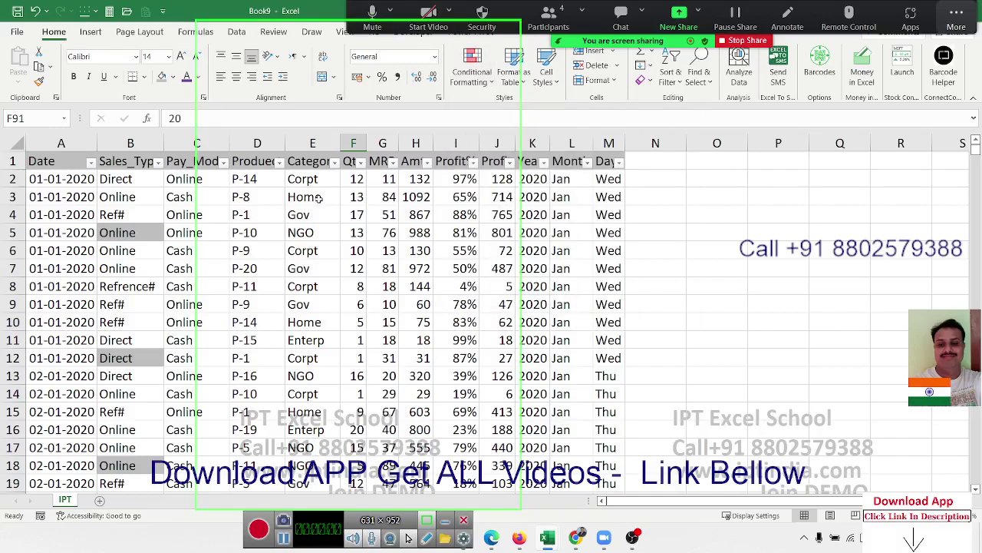
left_click(50, 178)
left_click(91, 162)
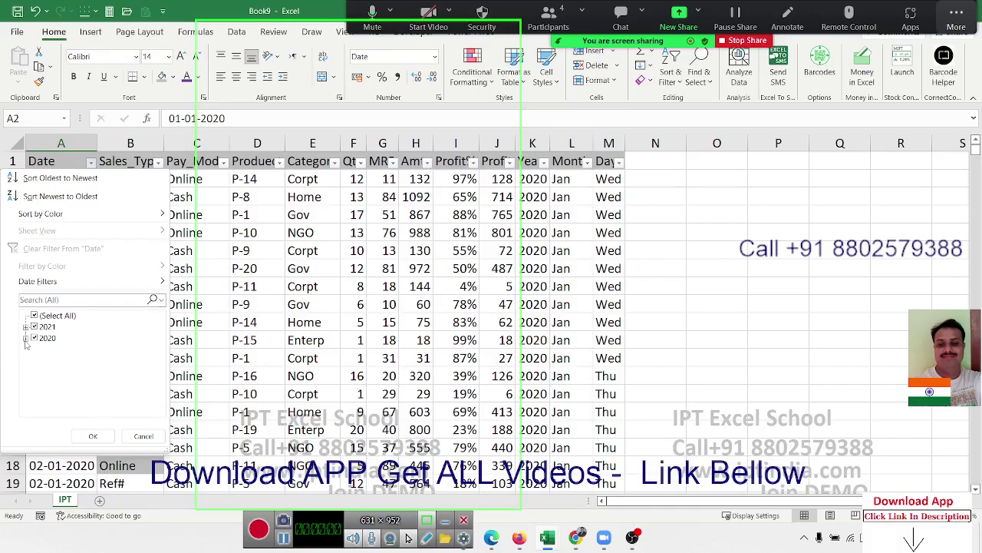
left_click(26, 326)
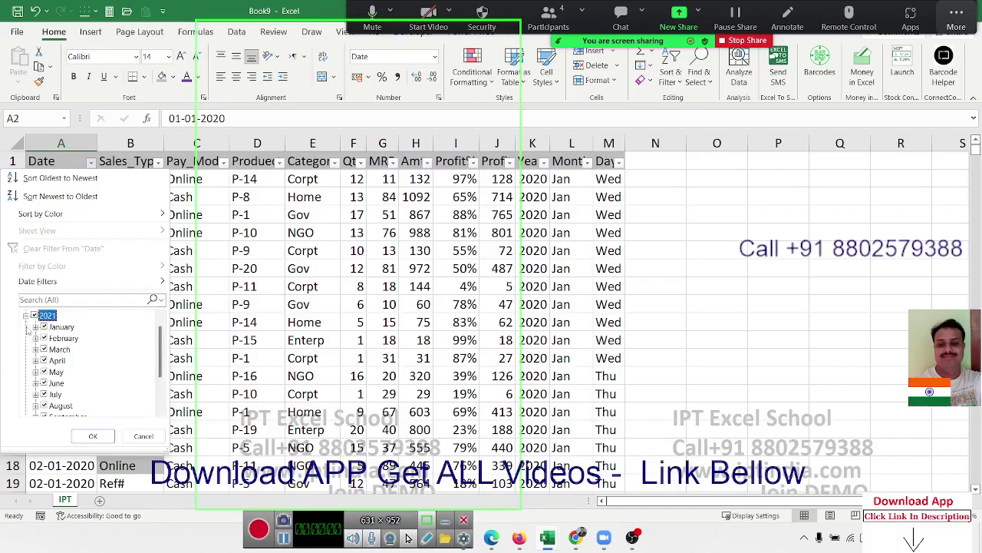
scroll(67, 338, "down", 2)
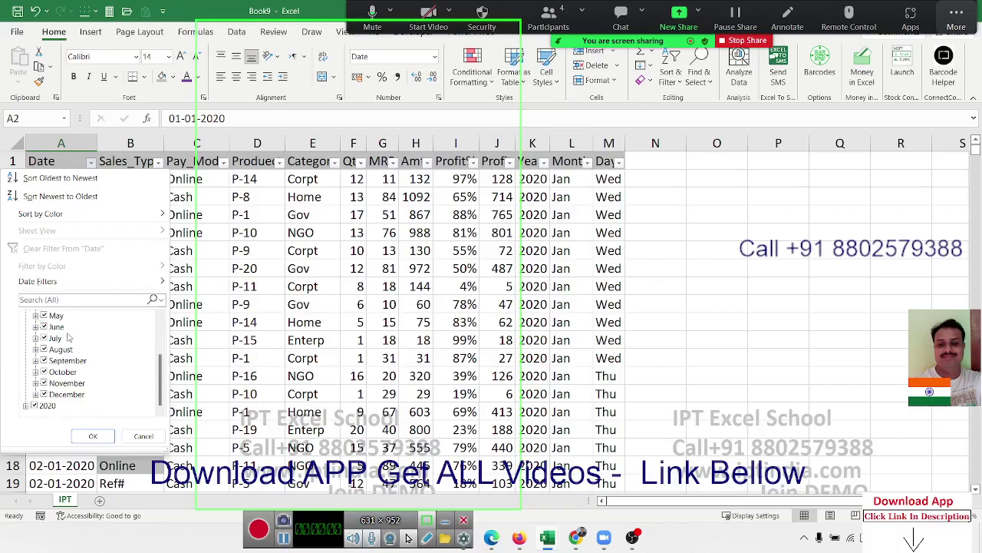
scroll(68, 336, "up", 3)
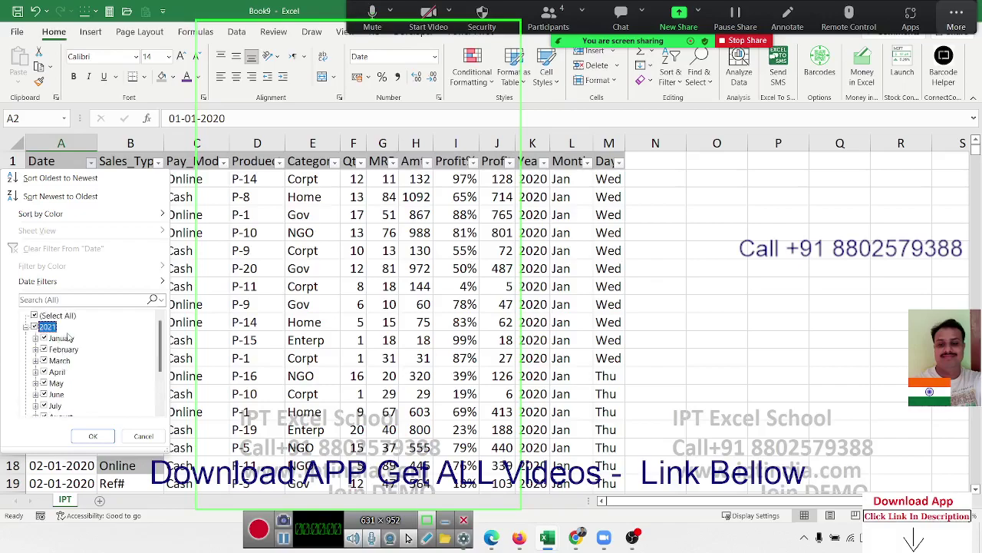
left_click(26, 326)
left_click(27, 338)
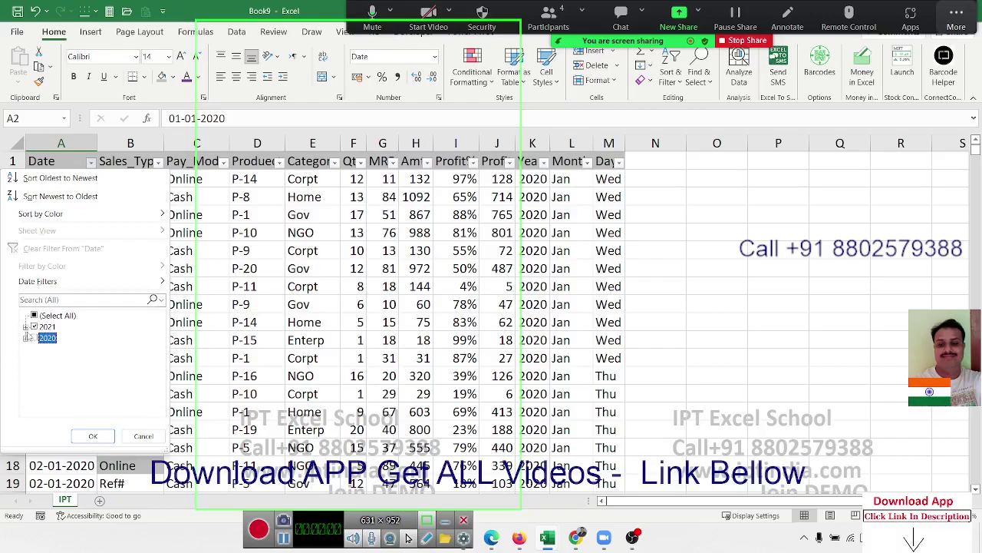
left_click(26, 338)
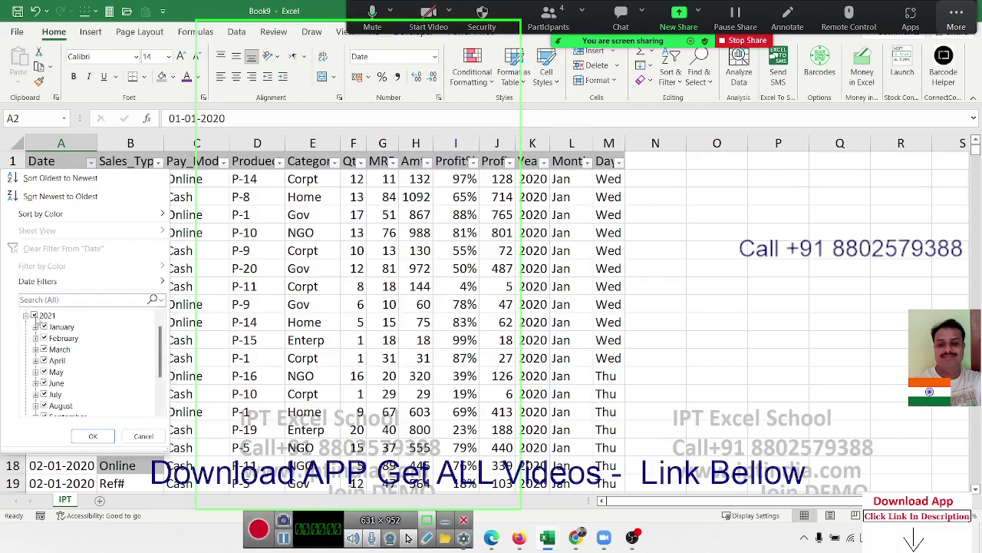
Step: Tick March and April 2021 and apply, leaving 671 of 8041 records
left_click(34, 315)
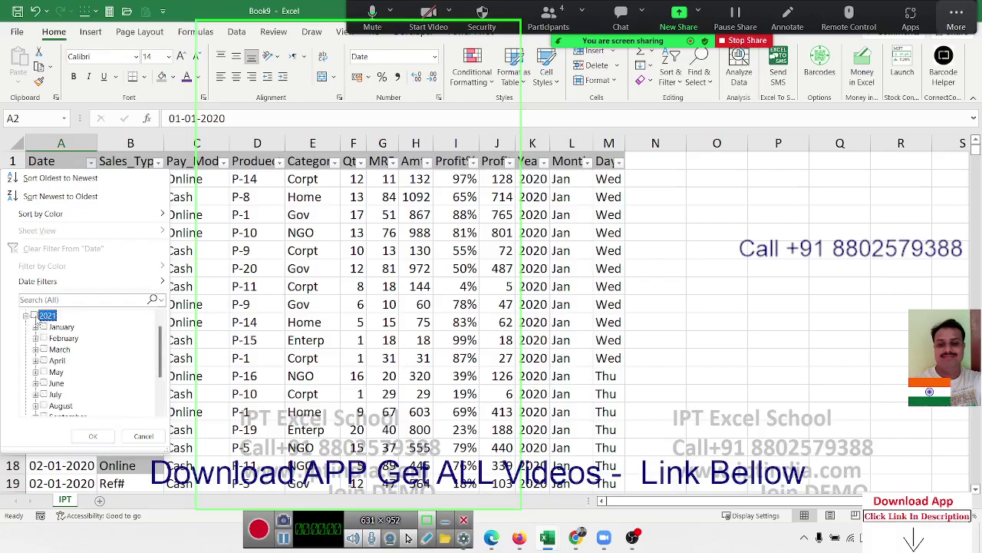
left_click(44, 349)
left_click(43, 361)
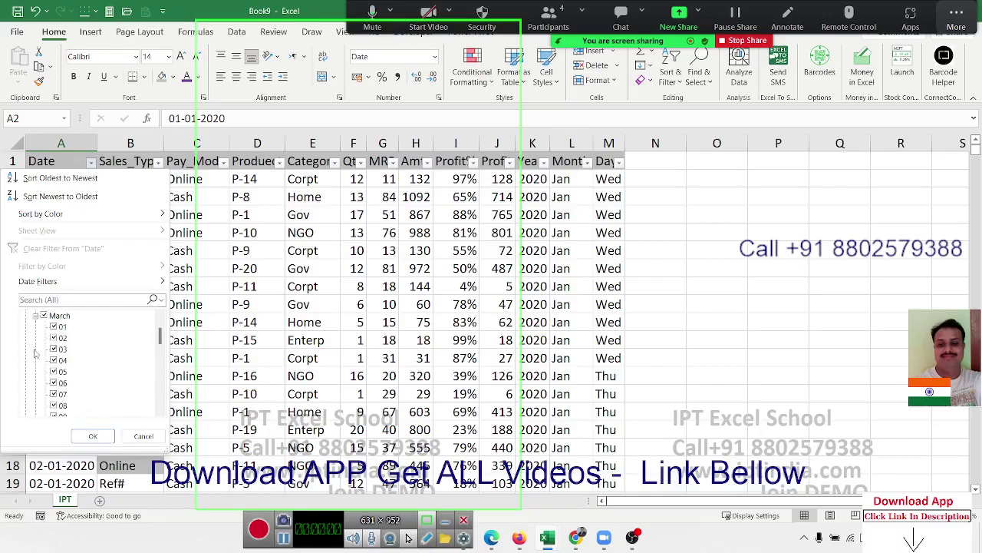
scroll(35, 322, "down", 1)
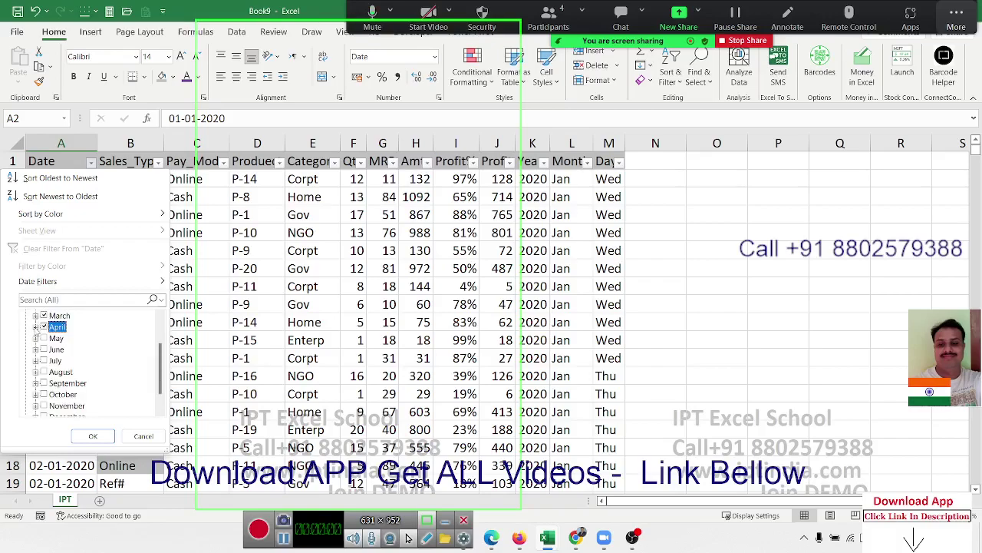
left_click(36, 326)
left_click(35, 315)
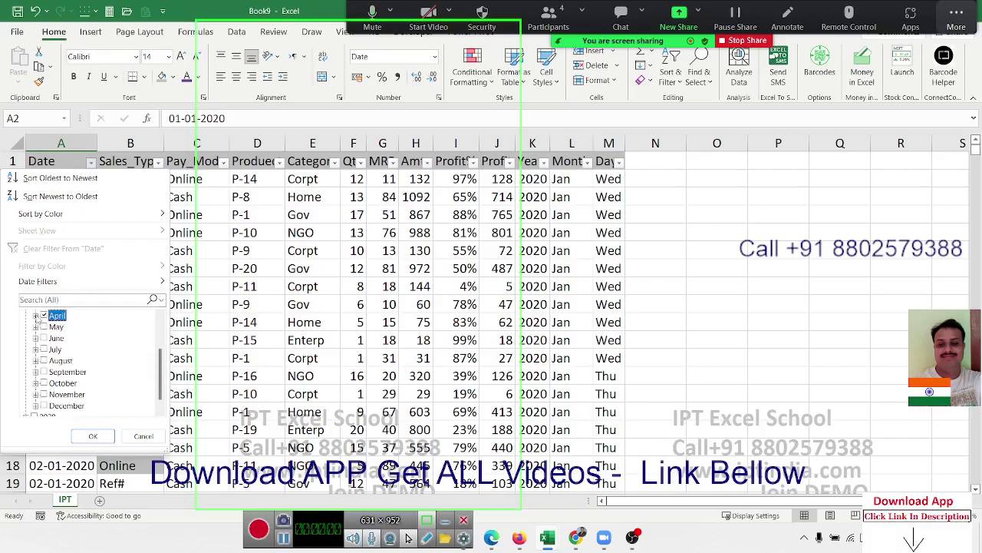
scroll(48, 361, "up", 2)
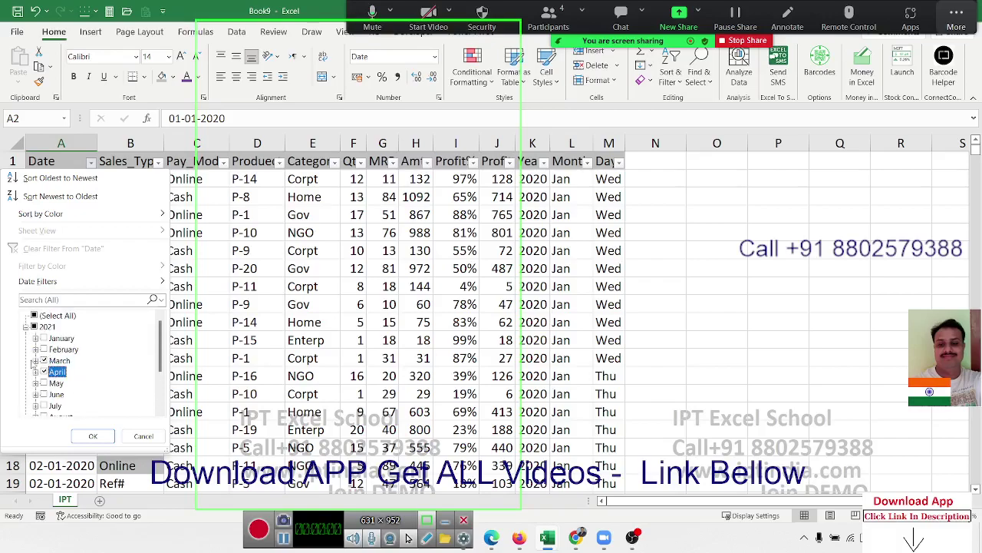
left_click(93, 435)
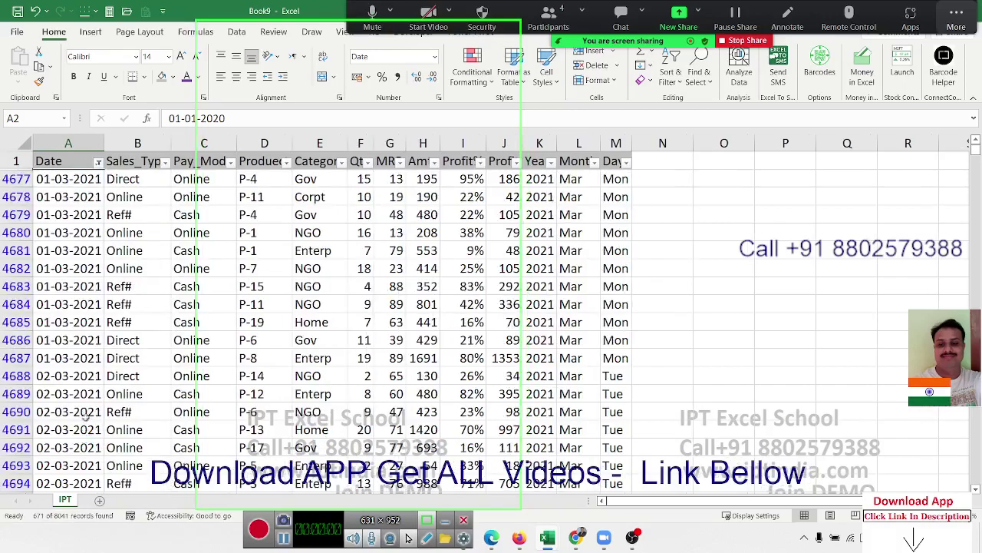
Step: Clear the Date filter and expand 2021 > March in the date list
left_click(98, 163)
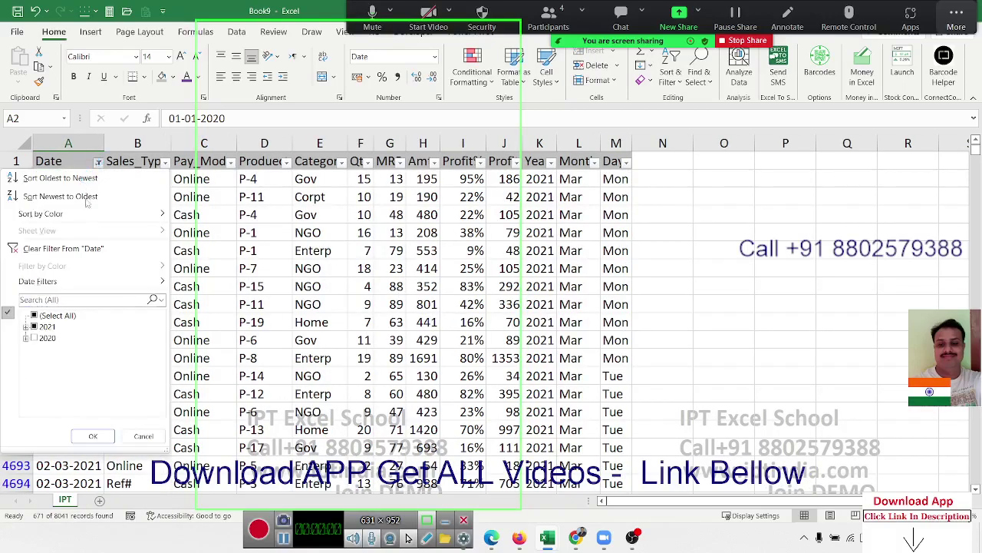
left_click(88, 248)
left_click(90, 163)
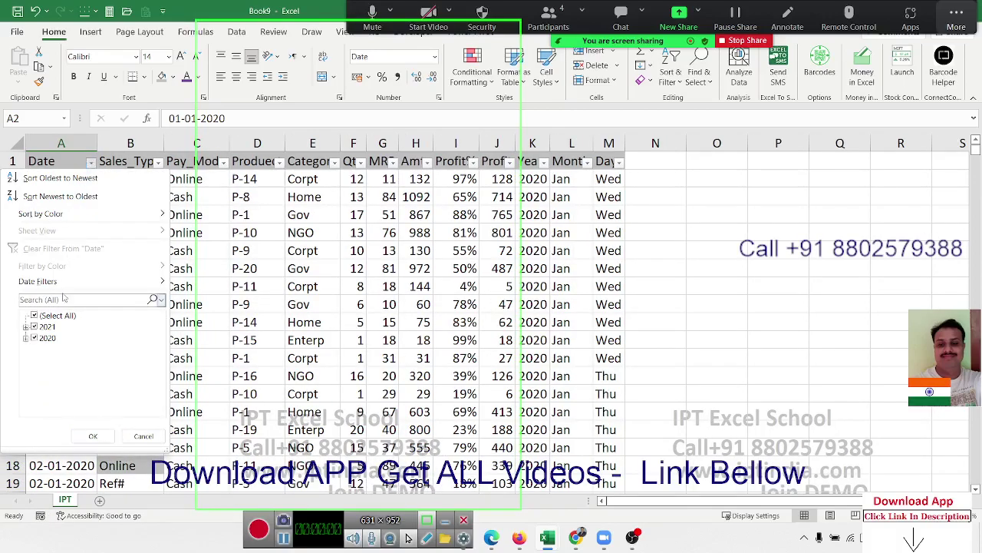
left_click(25, 336)
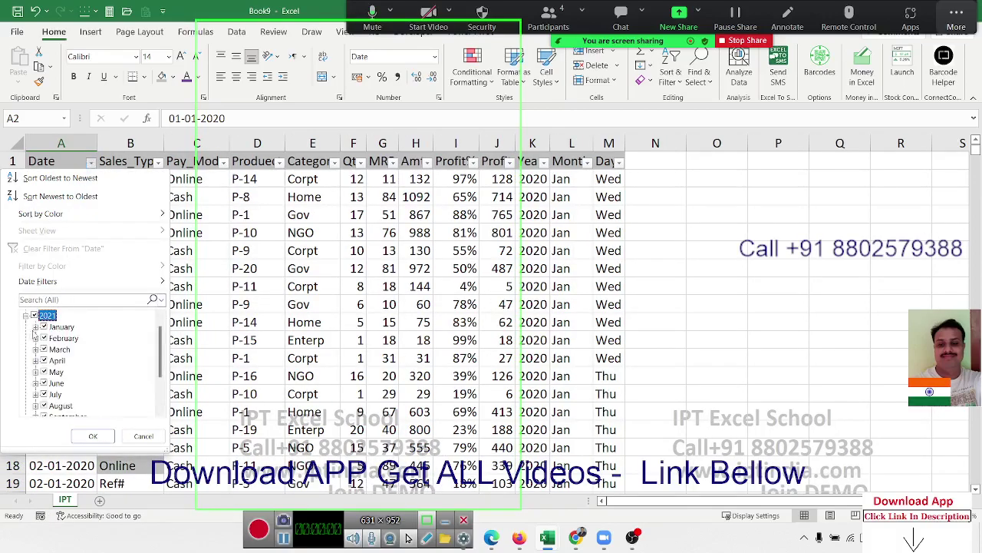
left_click(35, 349)
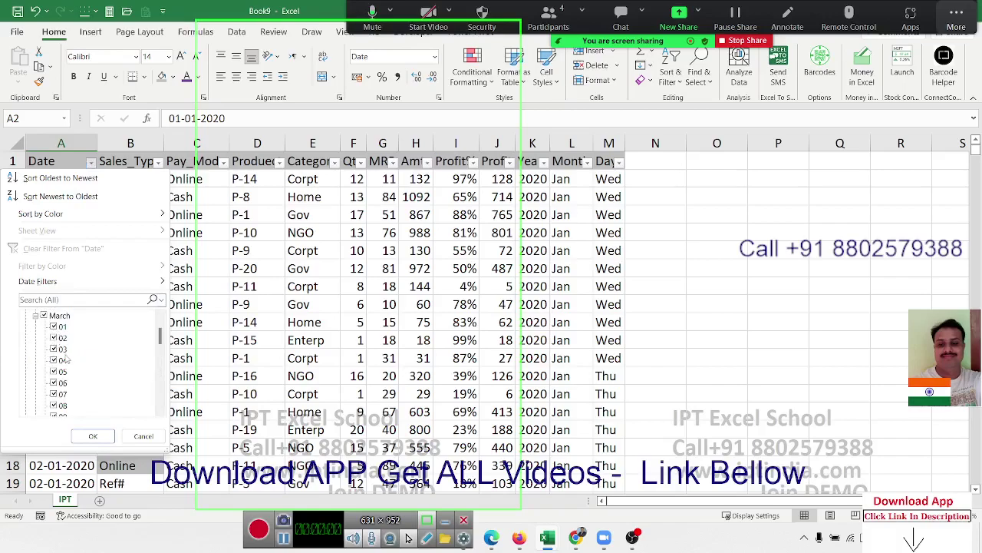
scroll(69, 357, "up", 1)
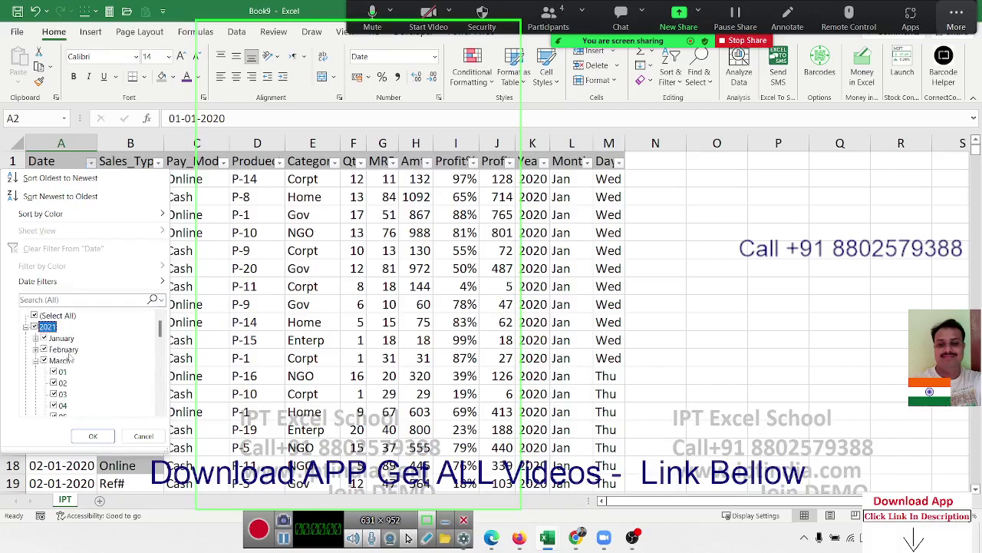
left_click(34, 316)
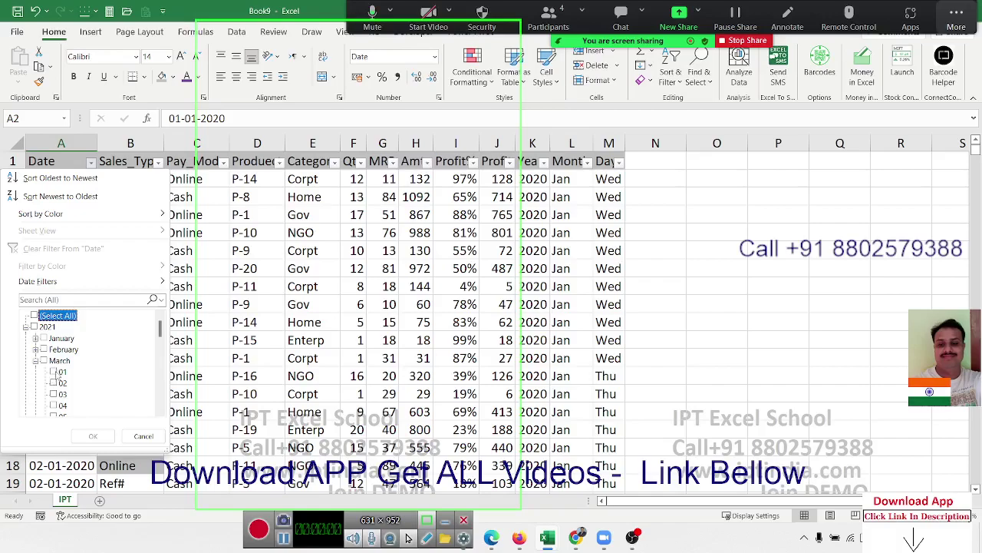
left_click(55, 372)
left_click(93, 435)
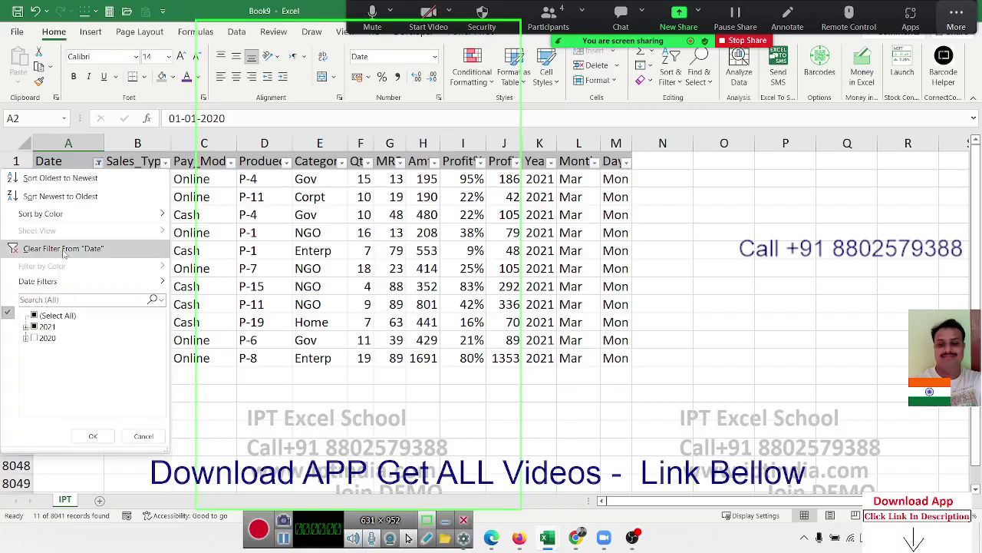
left_click(63, 248)
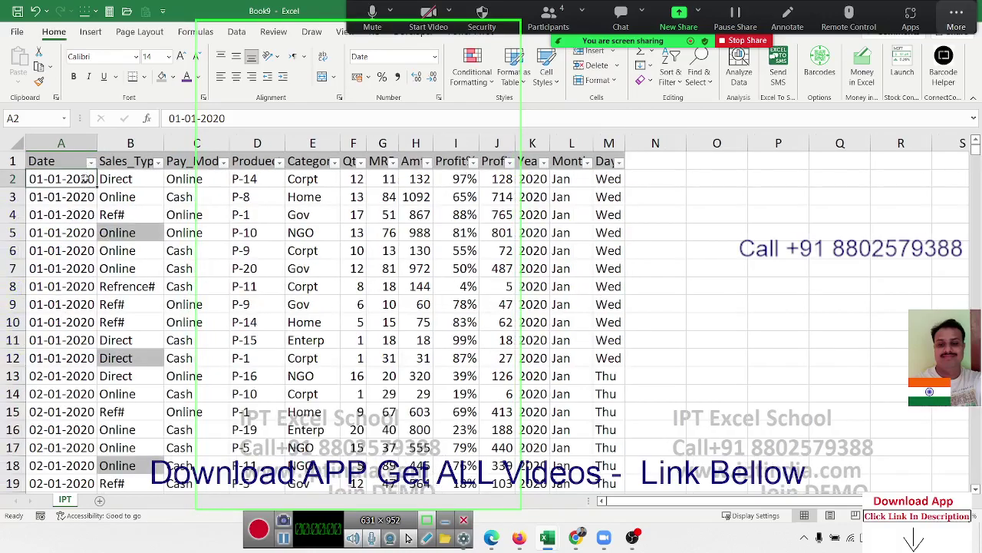
left_click(90, 163)
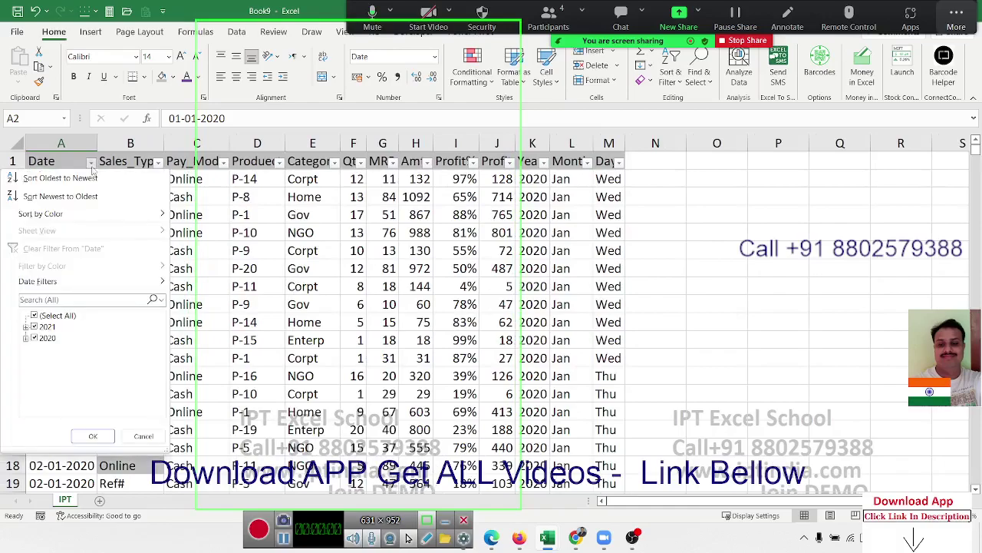
Step: Show the Date Filters submenu with Equals, Before, After, Between and Custom Filter
mouse_move(98, 280)
left_click(197, 227)
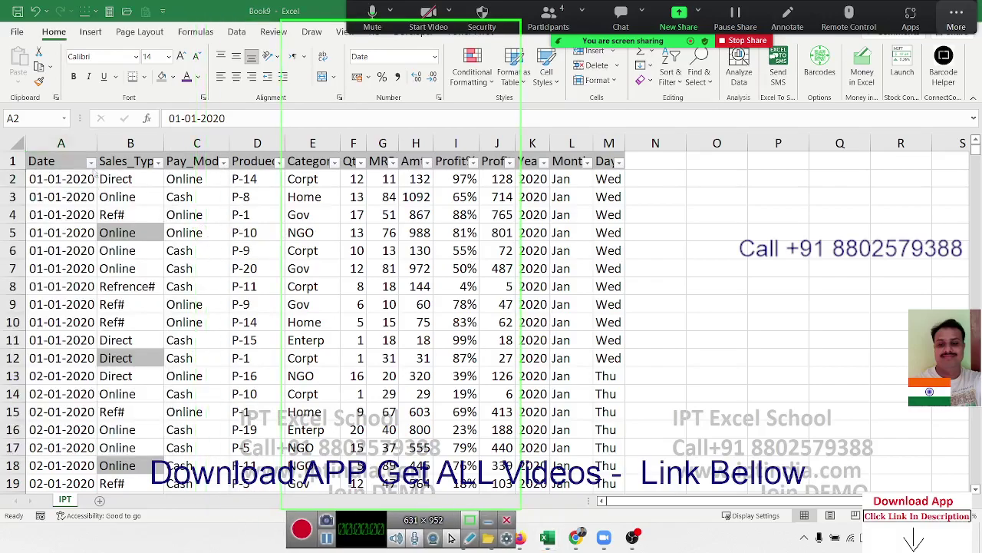
left_click(91, 162)
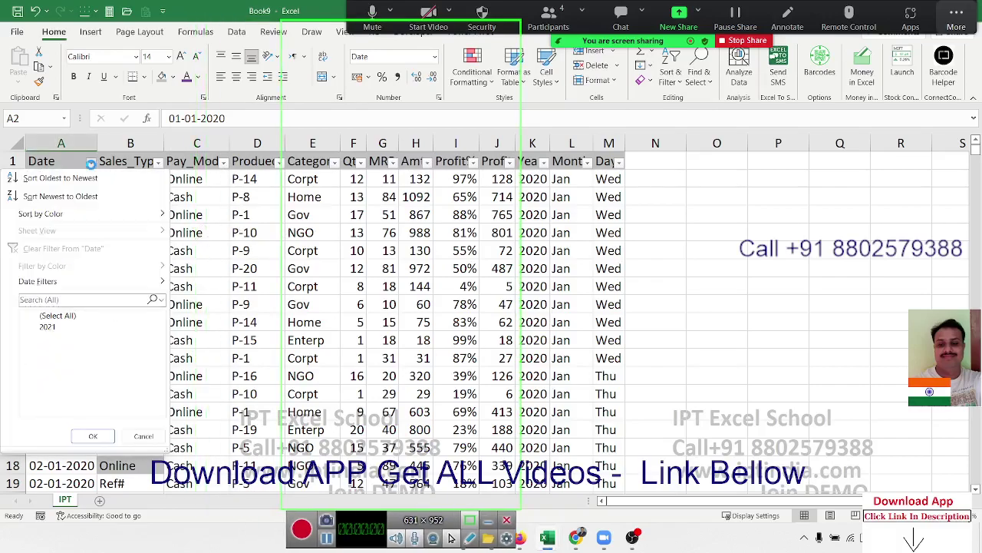
mouse_move(90, 285)
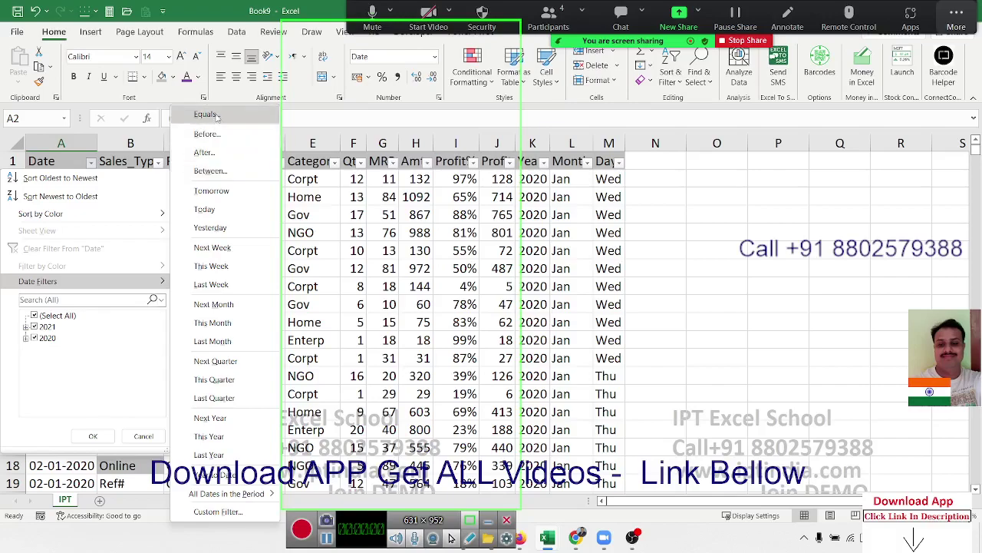
Step: Filter Date to after 01-01-2021, picking the day from the calendar
left_click(206, 152)
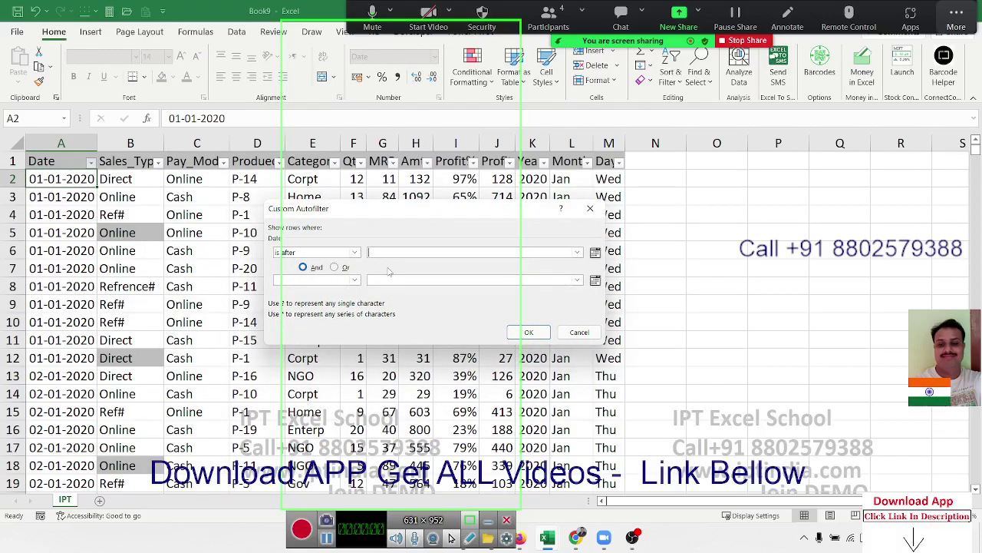
left_click(599, 260)
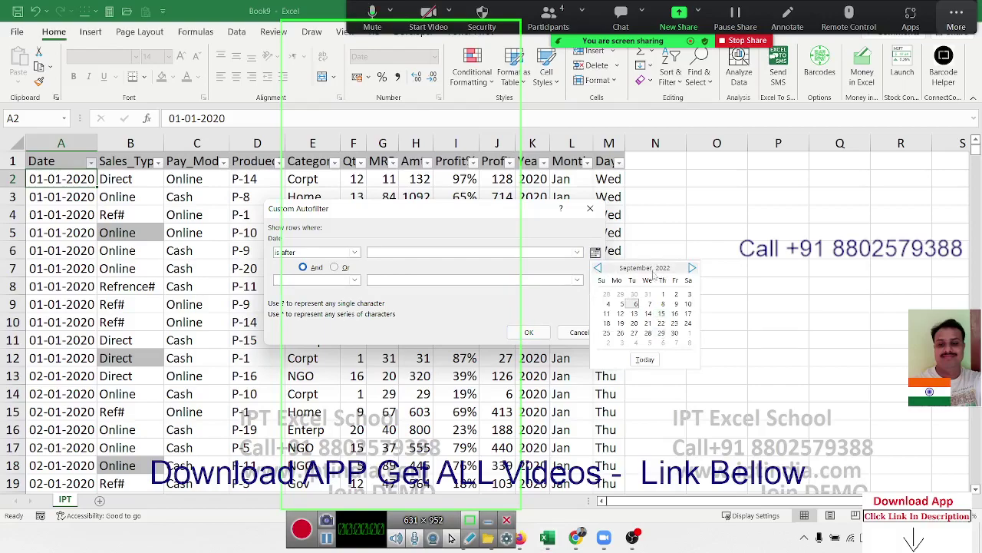
double_click(599, 268)
double_click(600, 268)
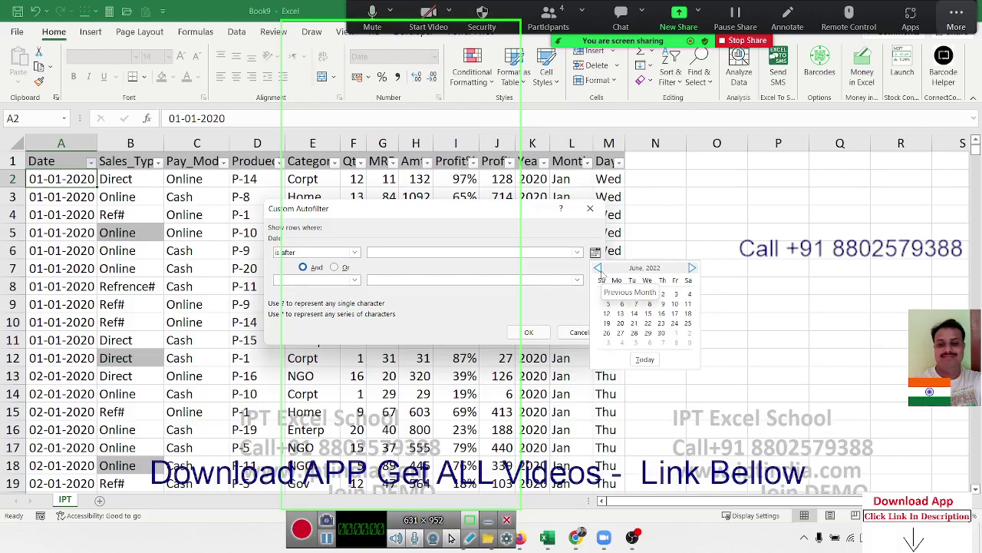
double_click(599, 267)
double_click(600, 268)
double_click(600, 268)
triple_click(600, 268)
double_click(599, 268)
triple_click(600, 268)
double_click(599, 268)
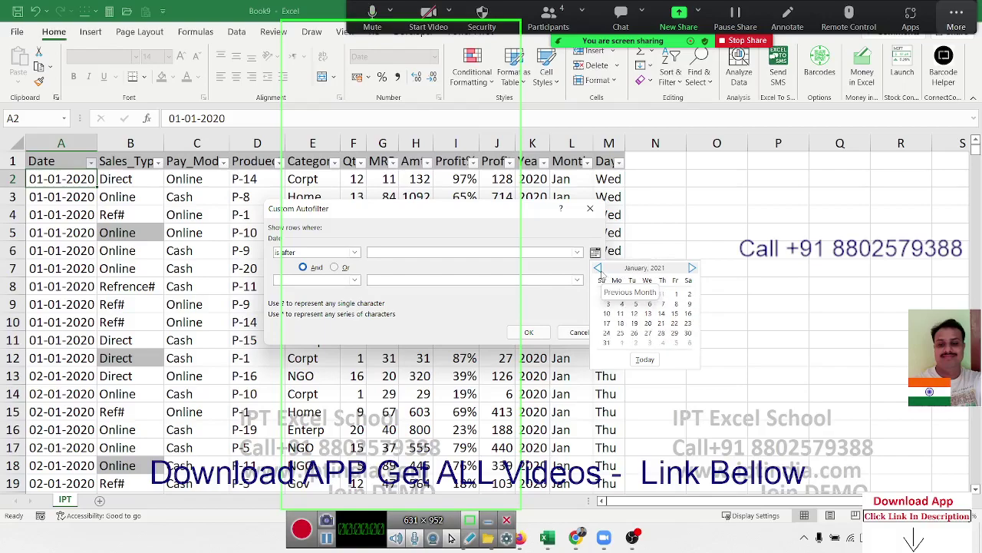
left_click(675, 295)
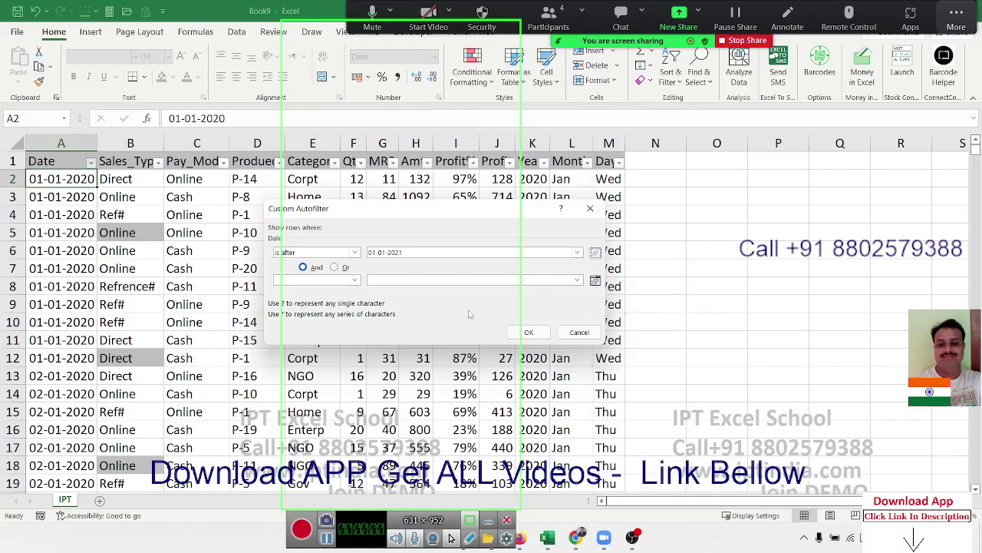
left_click(547, 334)
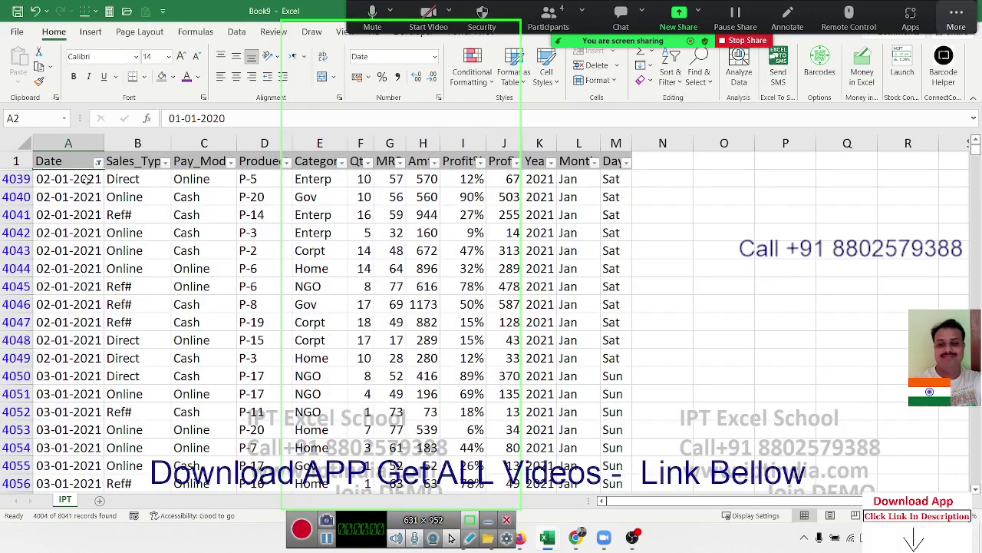
Step: Clear the Date filter and close the date conditions list without applying one
left_click(97, 163)
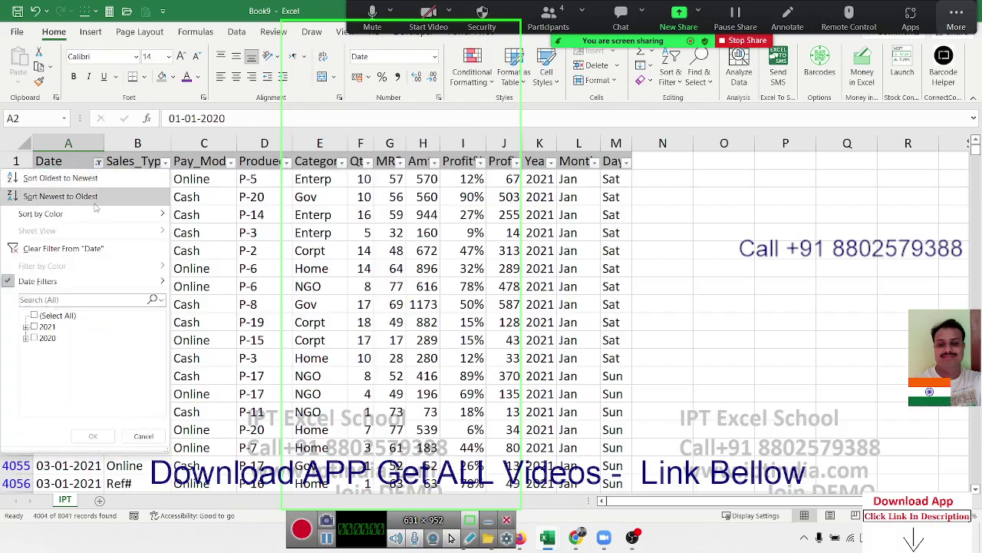
left_click(91, 248)
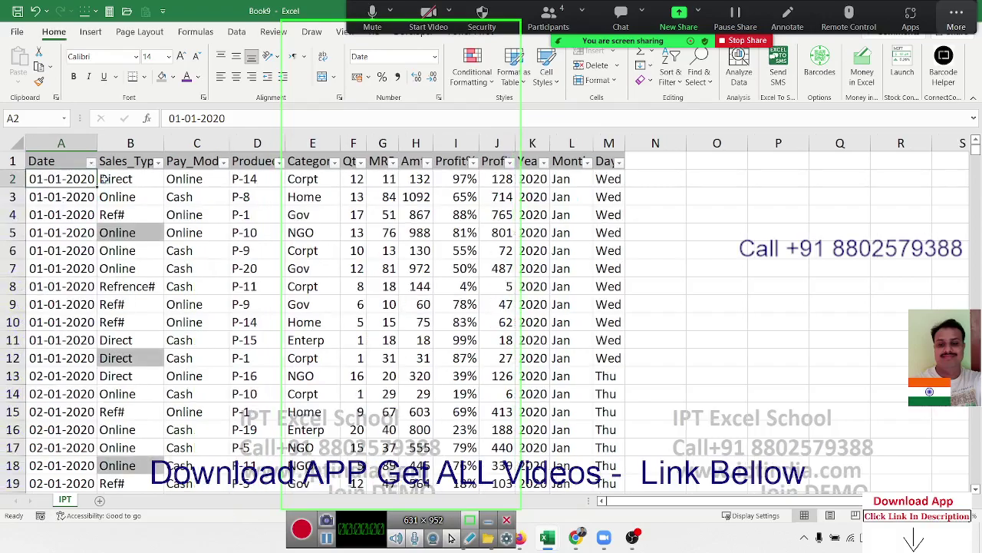
left_click(91, 162)
left_click(67, 282)
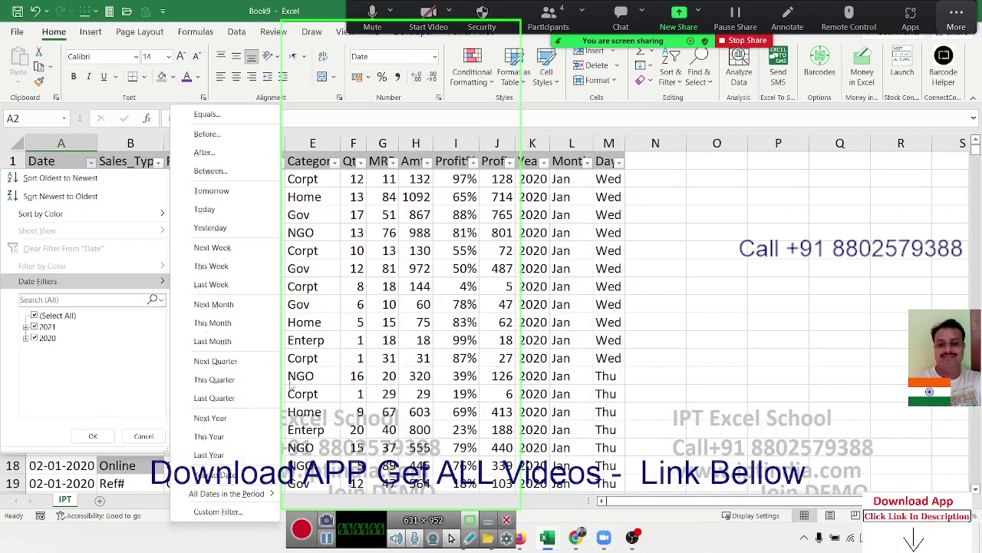
left_click(332, 315)
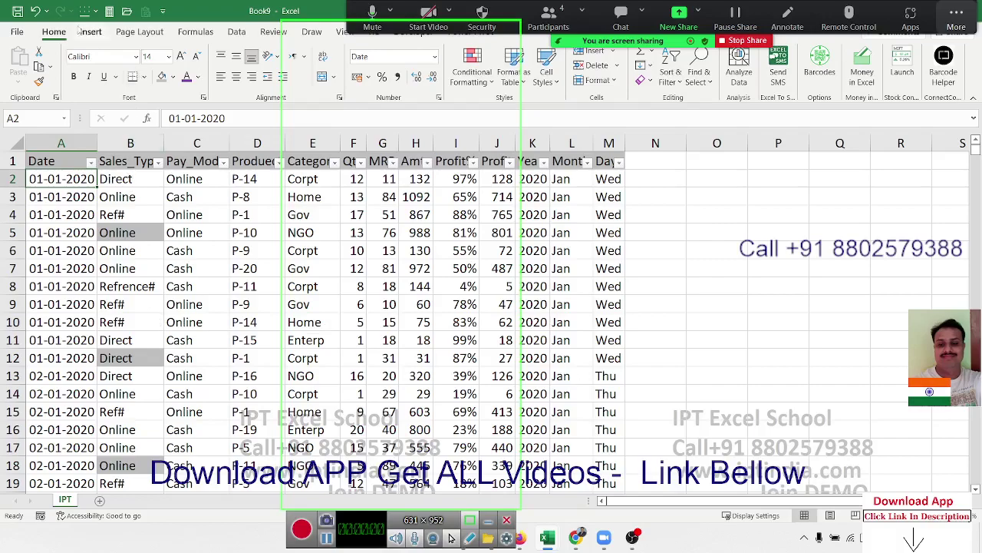
Step: Save the workbook as 'filter', an Excel Workbook (.xlsx), in the MS Excel folder
left_click(17, 10)
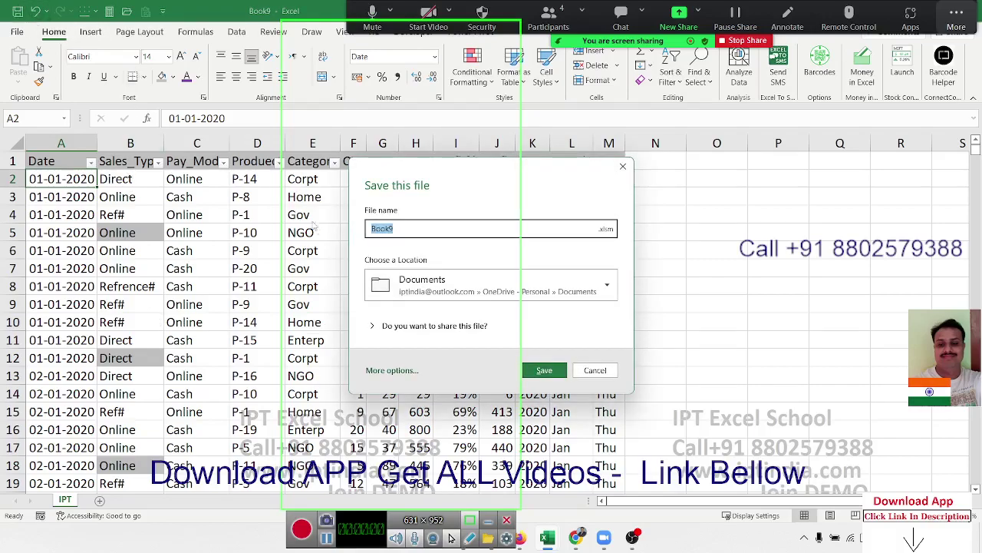
type("filter")
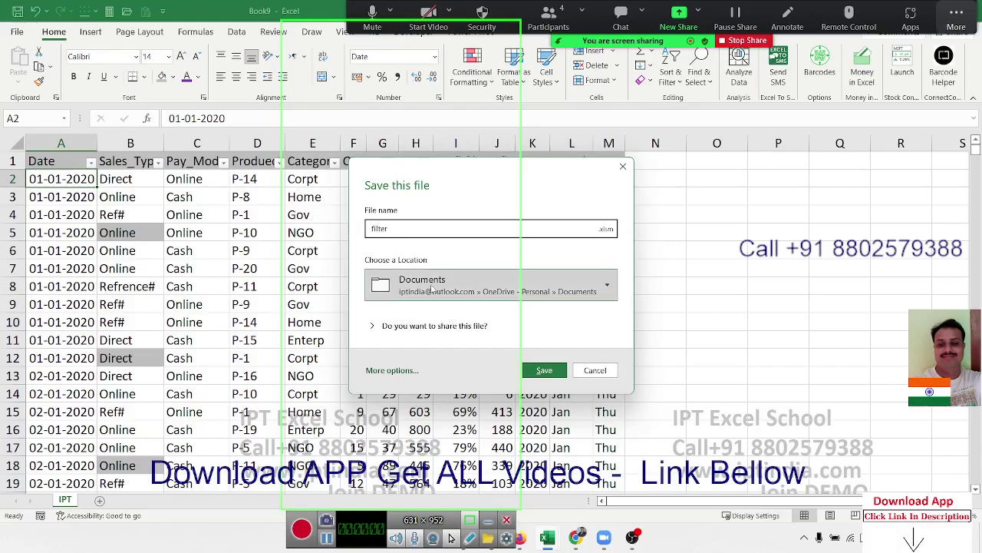
left_click(491, 285)
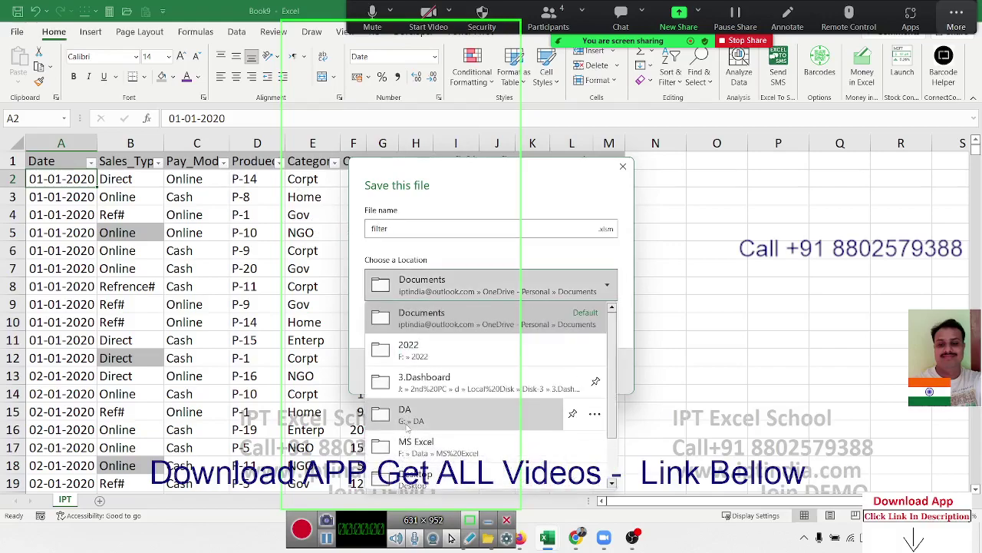
left_click(406, 428)
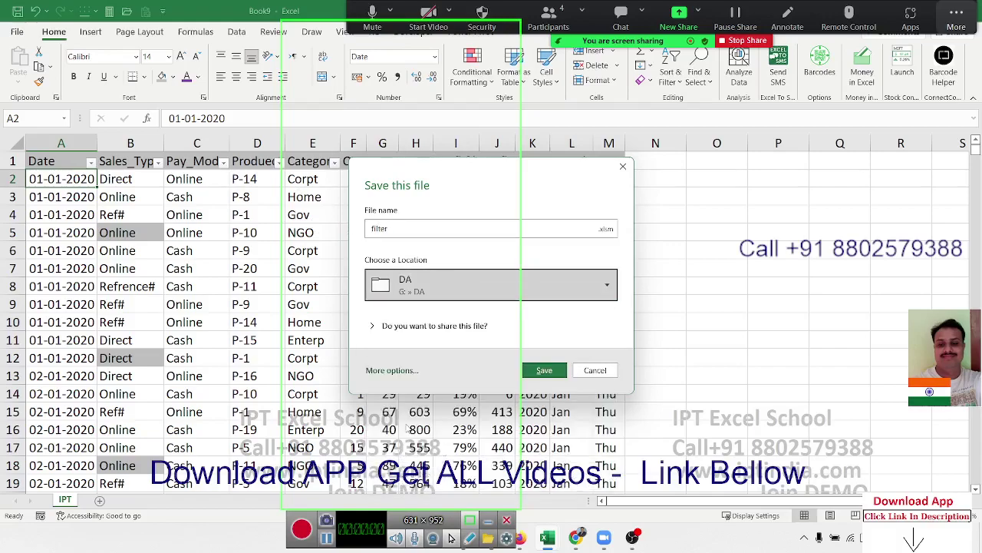
left_click(400, 297)
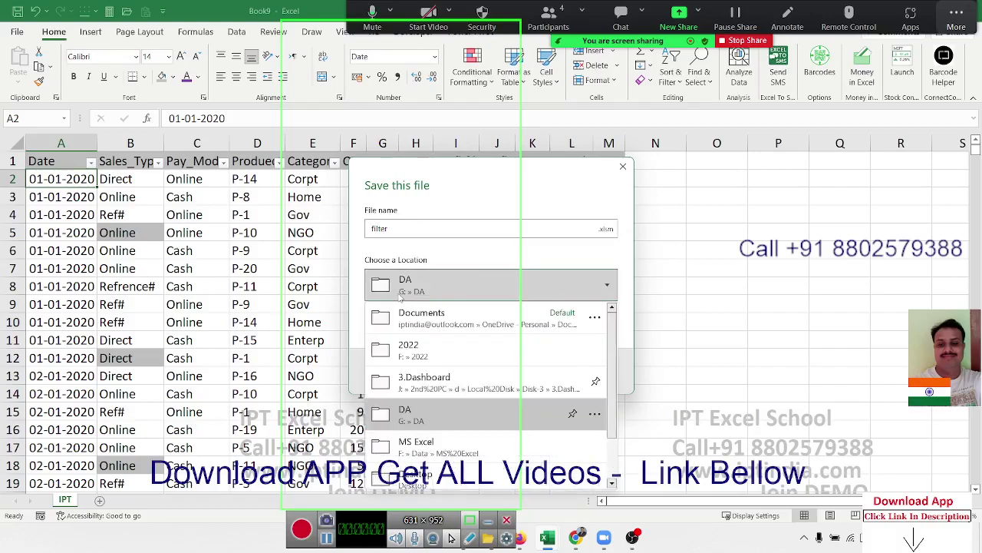
left_click(426, 445)
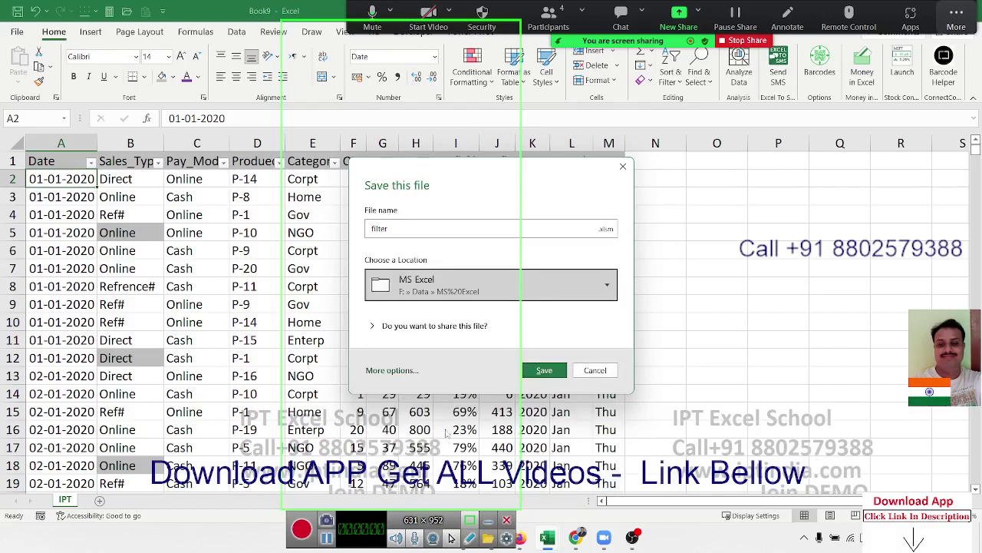
left_click(613, 229)
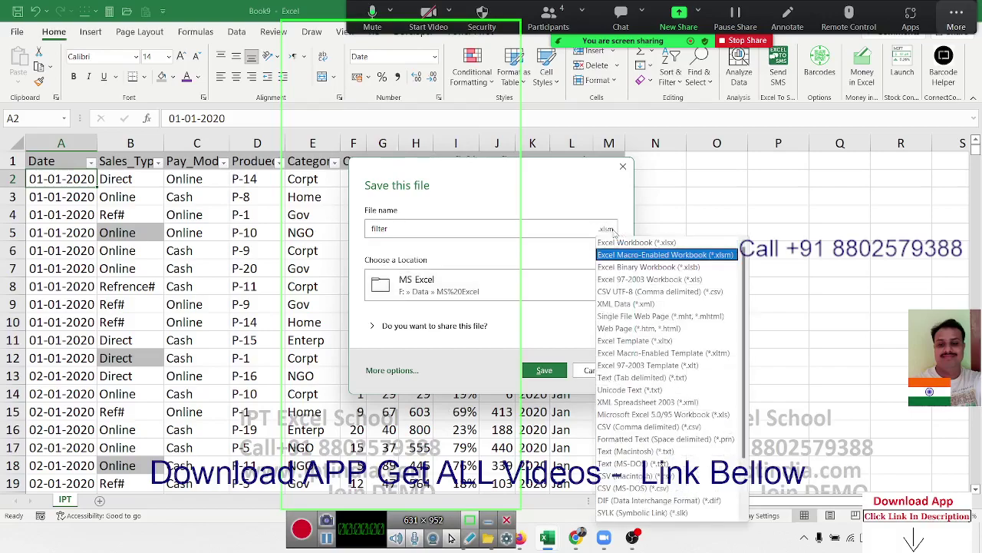
left_click(621, 243)
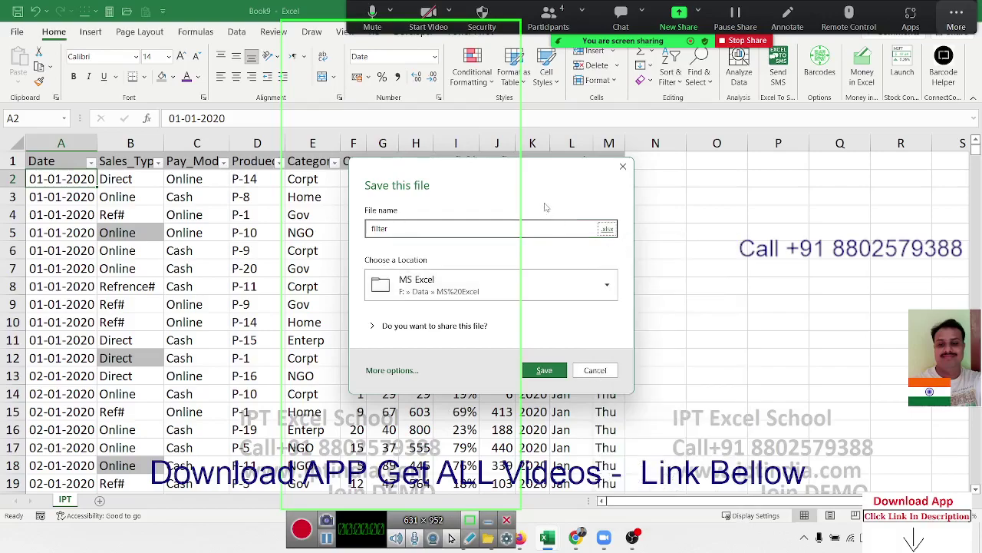
left_click(558, 367)
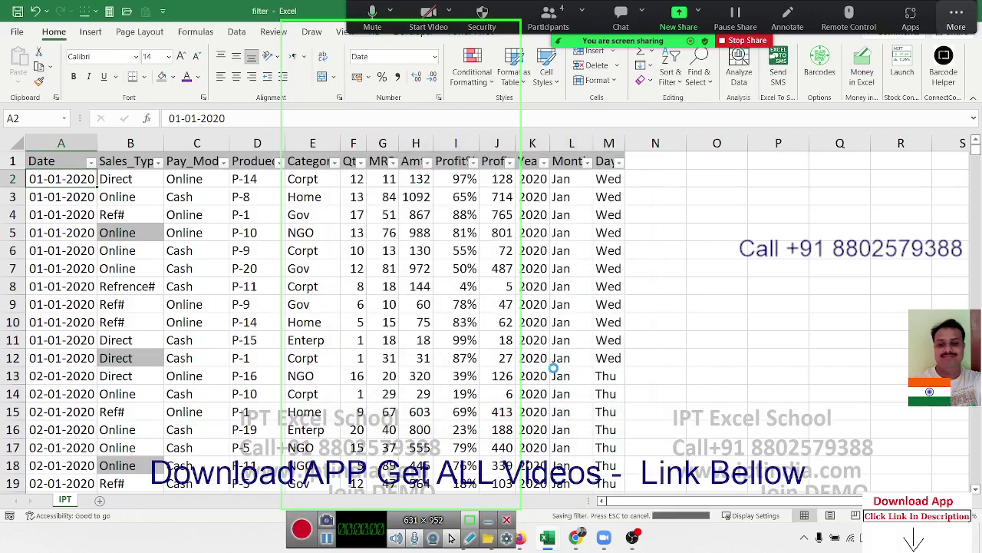
left_click(671, 80)
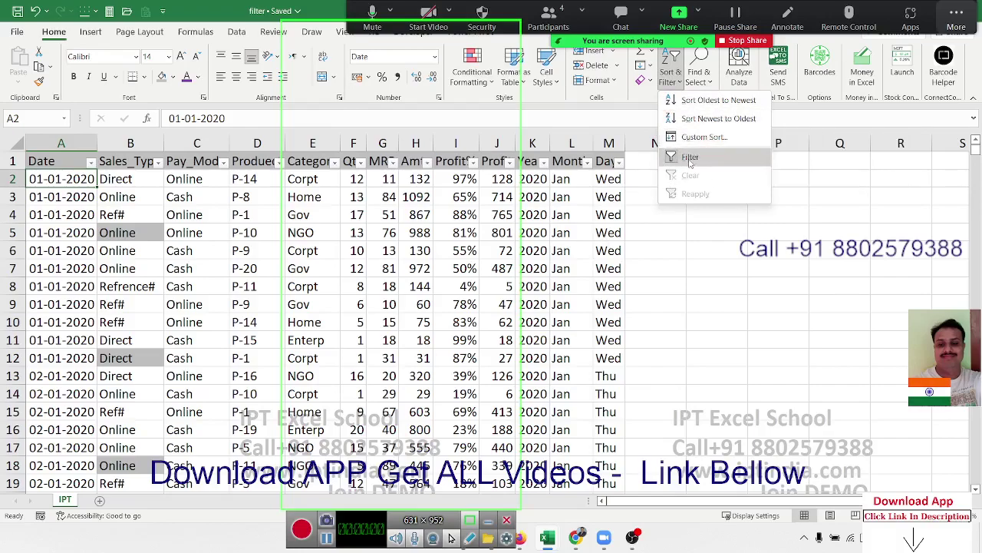
left_click(207, 222)
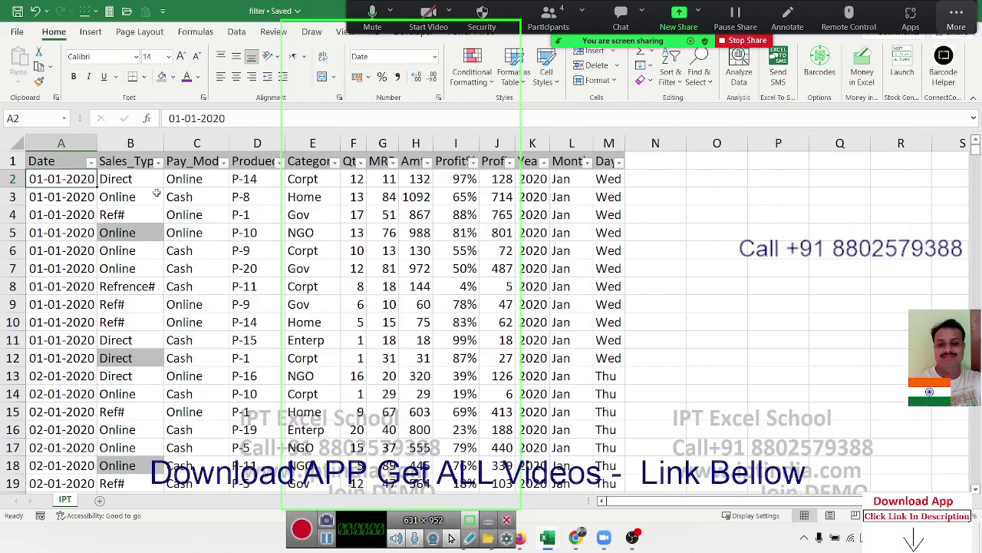
left_click(190, 180)
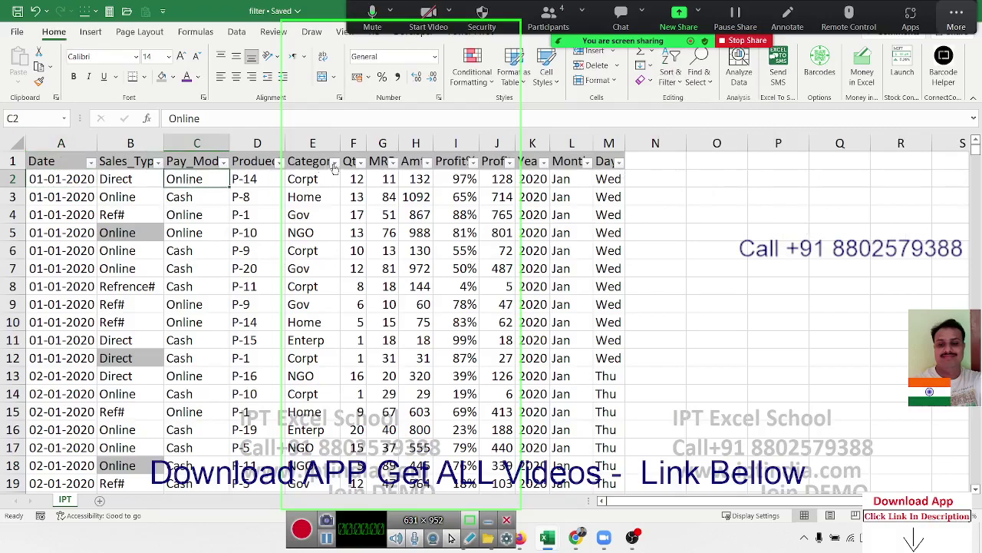
left_click(334, 162)
mouse_move(229, 280)
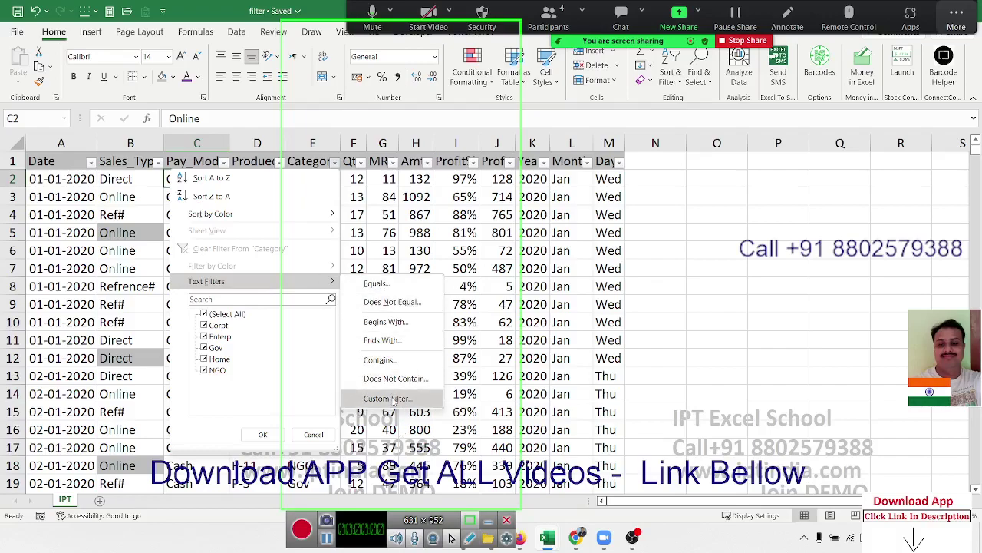
left_click(353, 362)
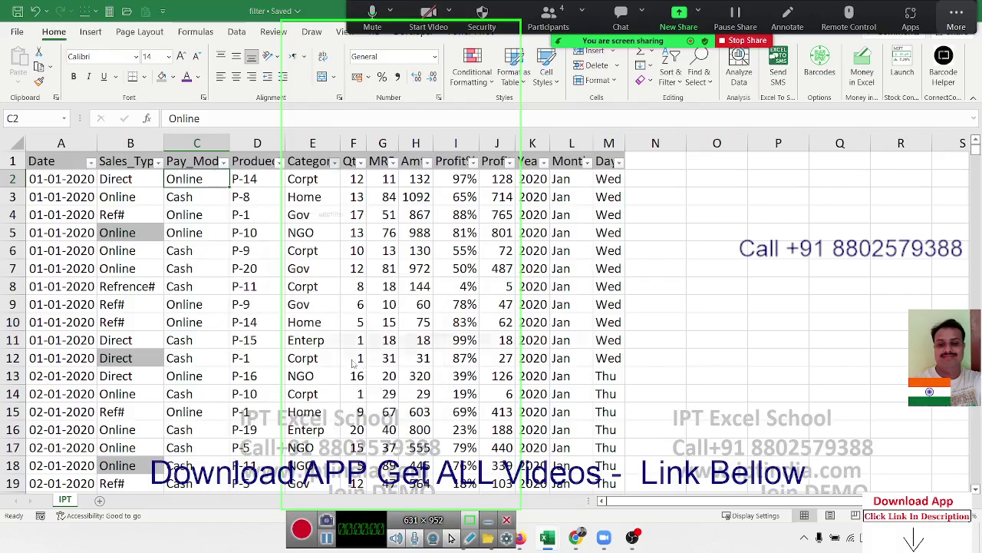
left_click(363, 251)
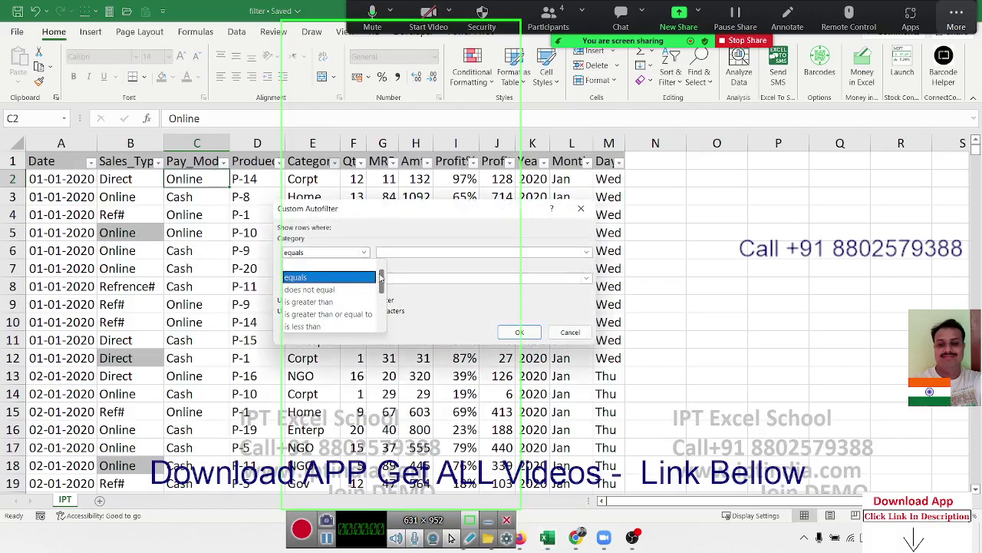
left_click_drag(381, 280, 378, 349)
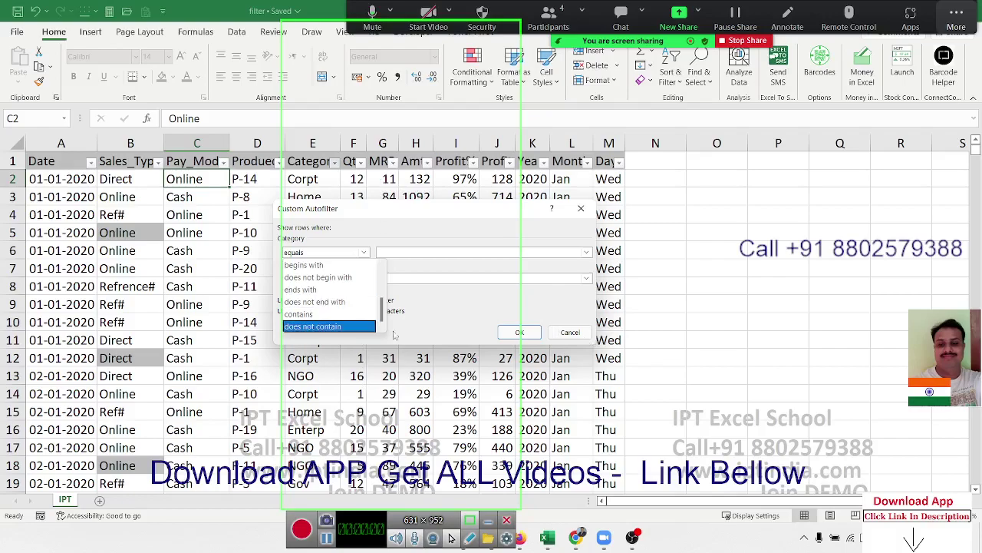
left_click(598, 218)
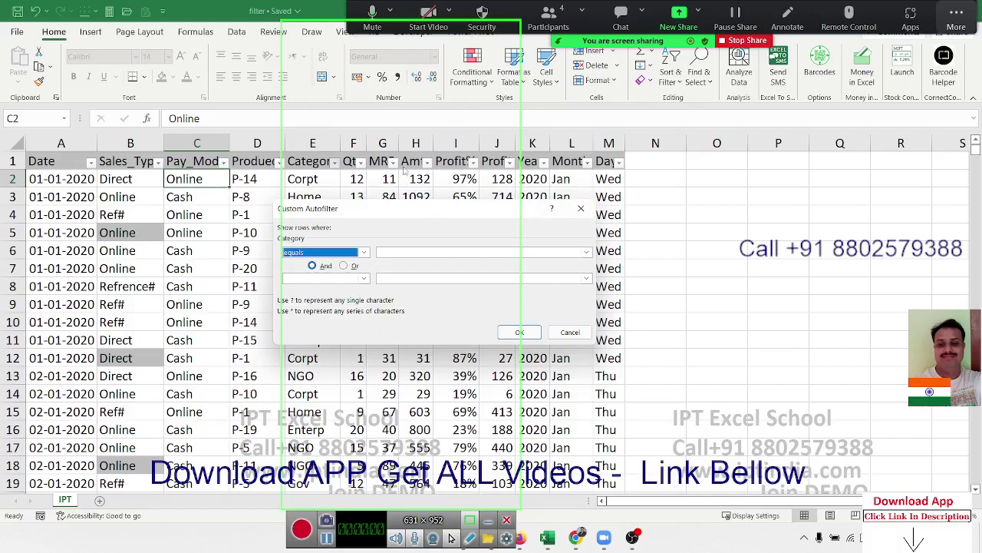
left_click(583, 209)
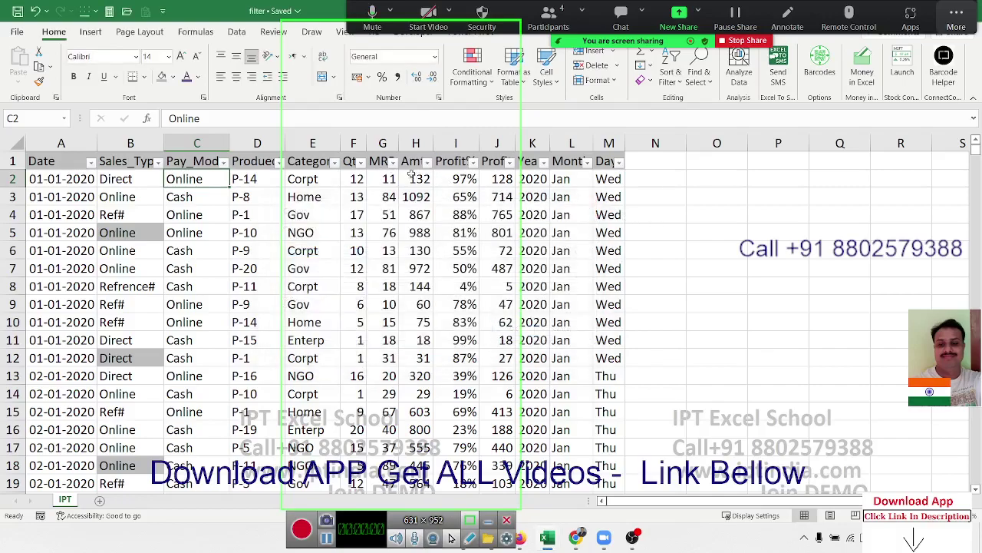
Step: Apply a custom Number Filter on Qty: equals 50 Or is greater than 60
left_click(364, 163)
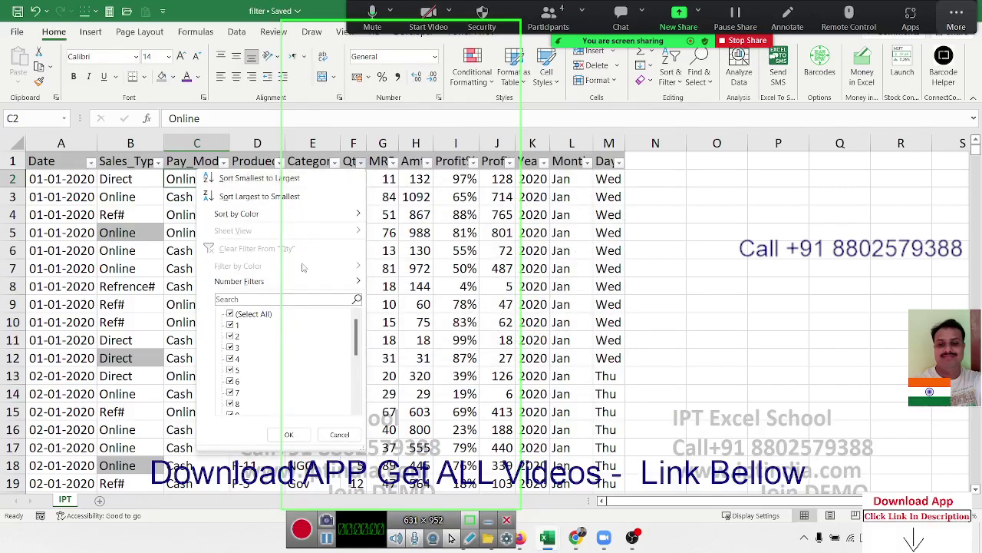
mouse_move(310, 283)
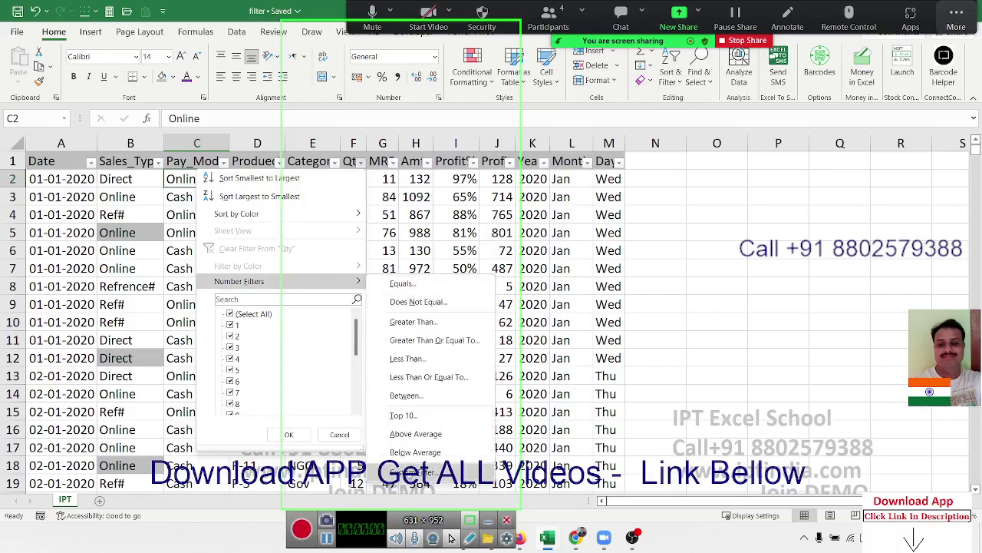
left_click(403, 301)
left_click(364, 252)
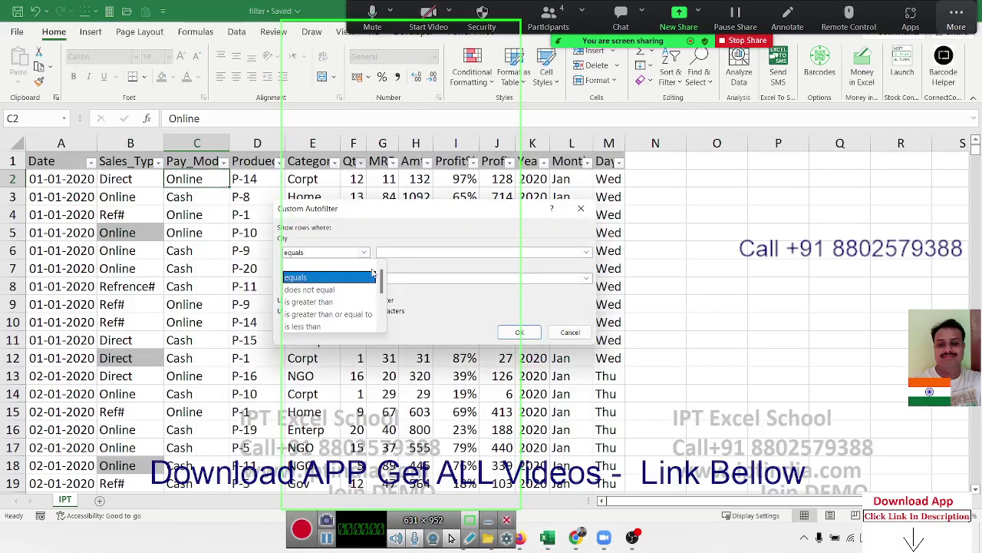
left_click_drag(381, 281, 379, 342)
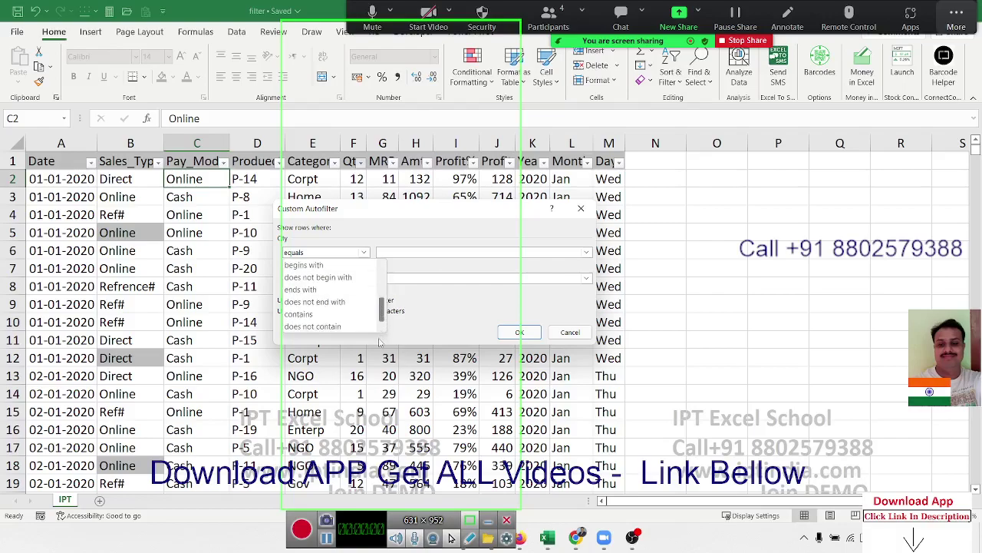
left_click(439, 299)
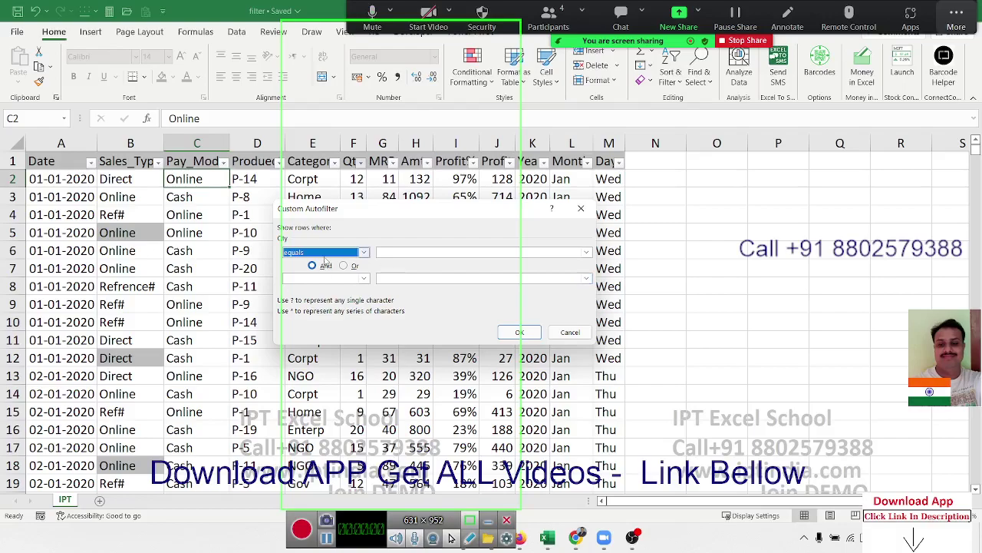
left_click(392, 251)
type("50")
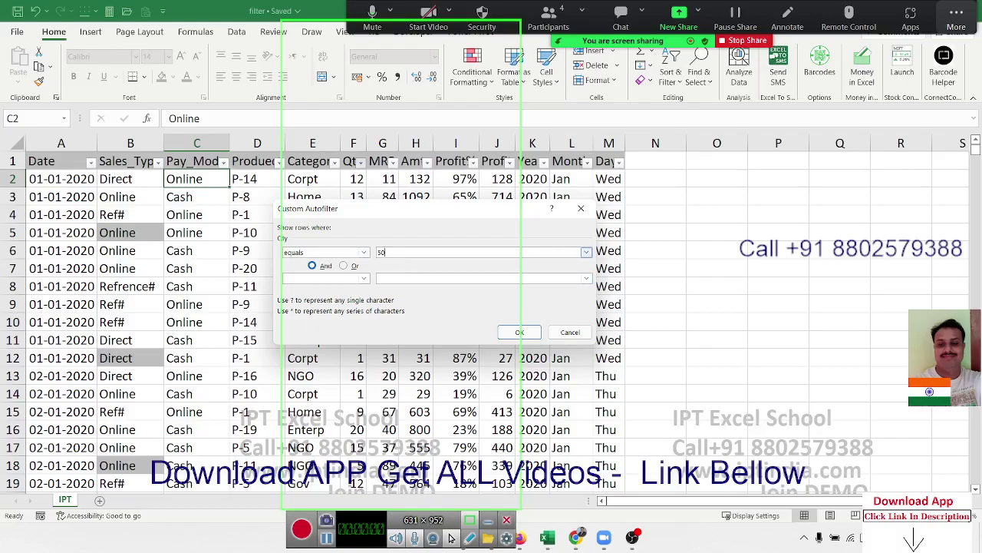
left_click(349, 279)
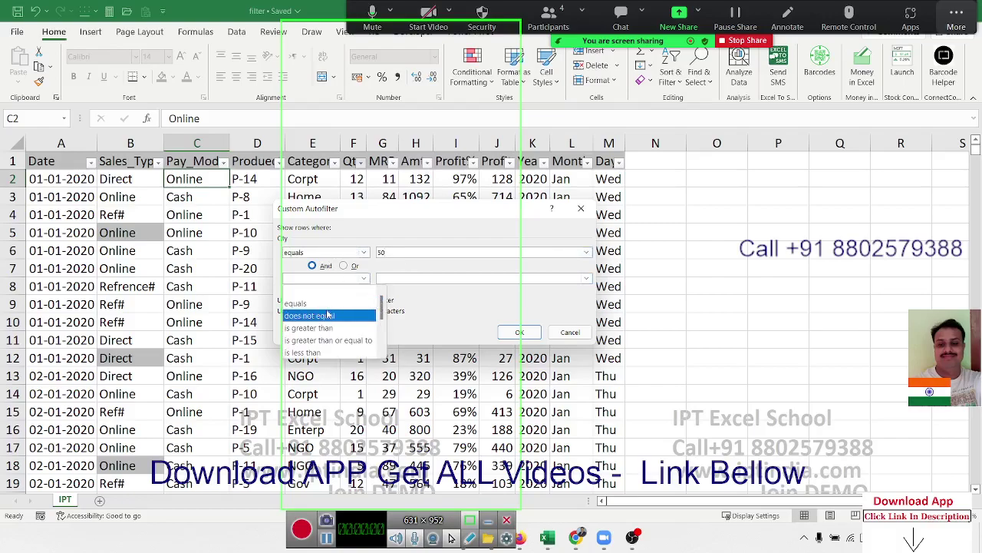
left_click(329, 328)
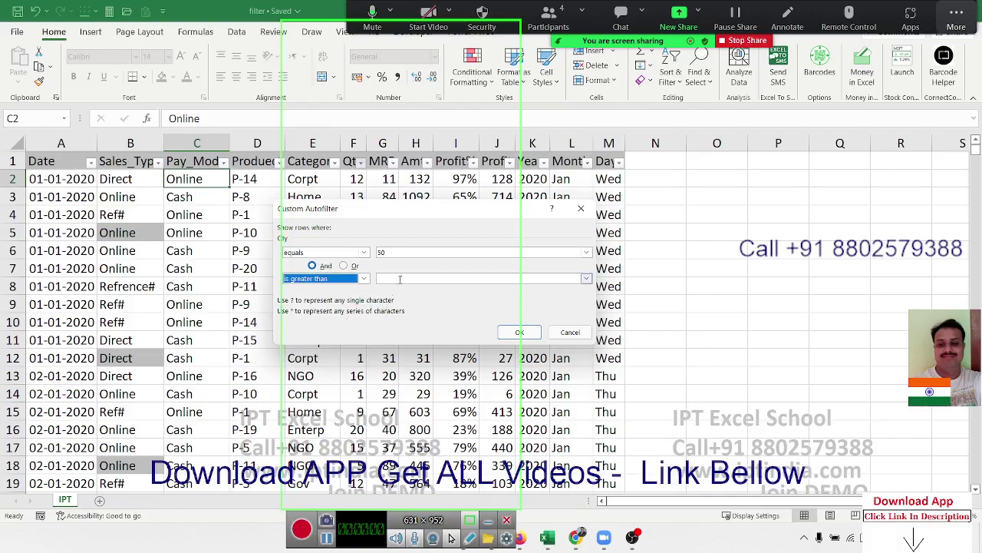
left_click(400, 279)
type("60")
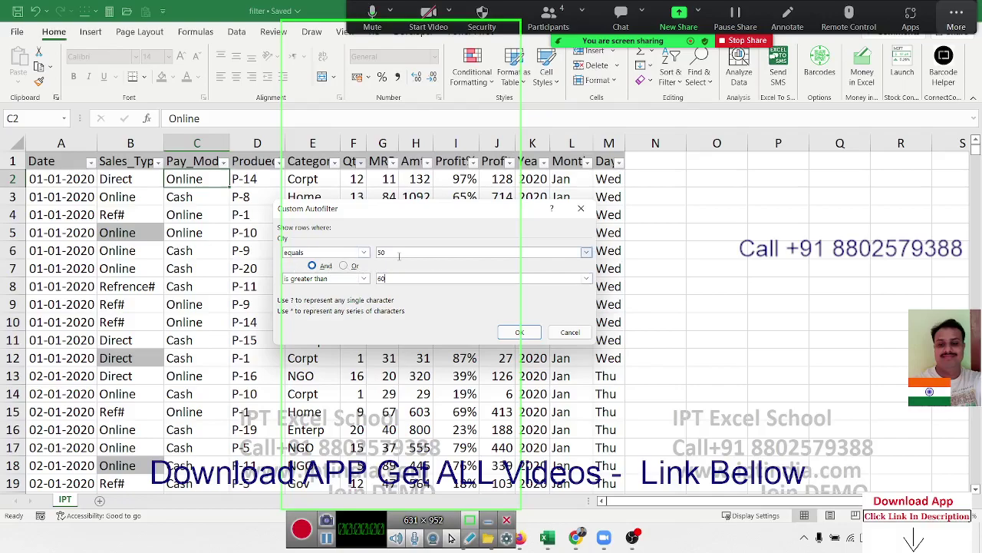
left_click(343, 265)
left_click(519, 331)
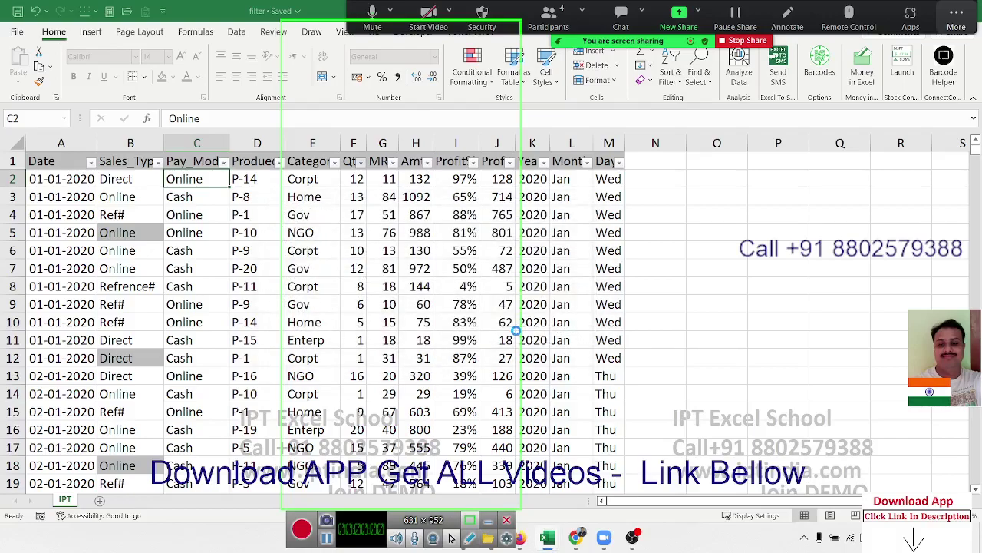
Step: Clear the filter from the Qty column and select cell G2
left_click(369, 162)
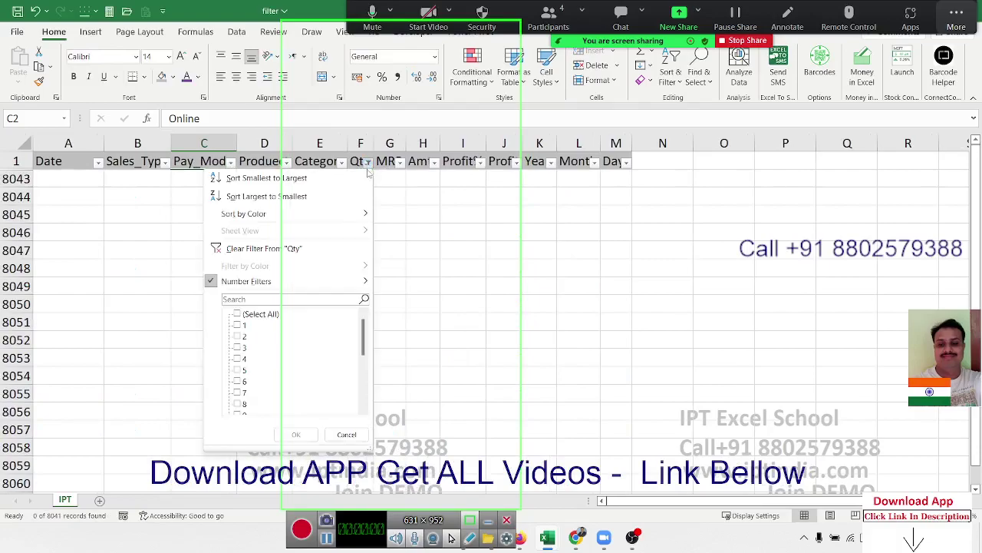
left_click(359, 251)
left_click(381, 179)
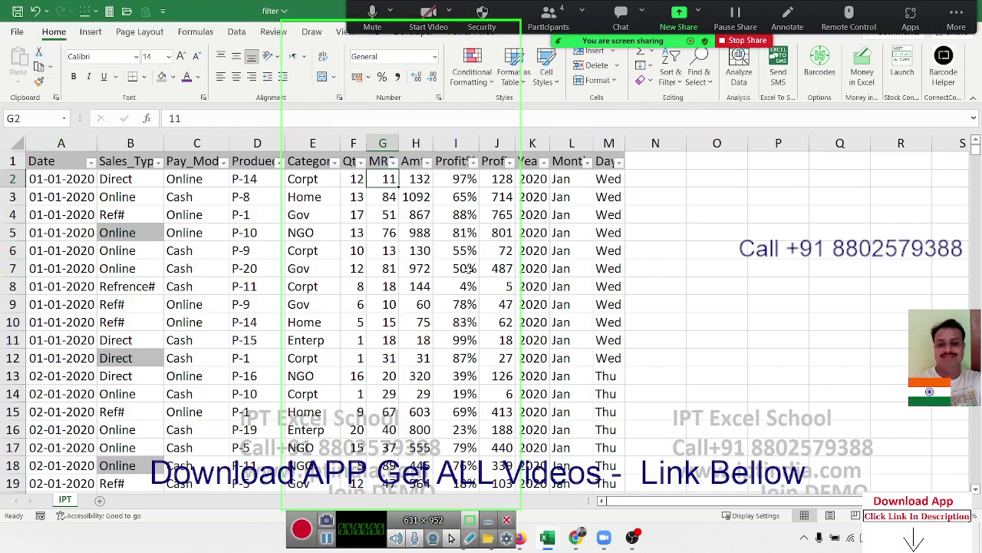
left_click(468, 269)
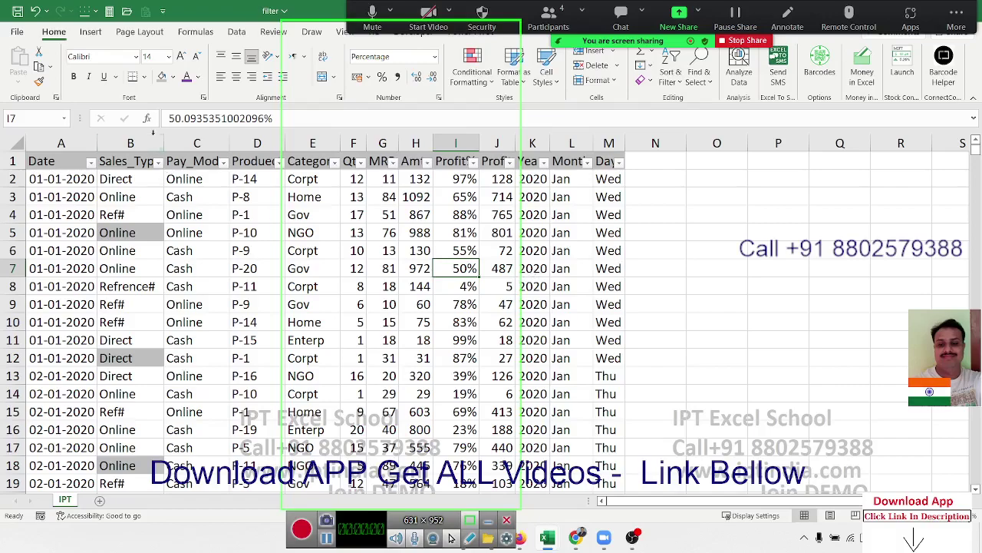
left_click(206, 318)
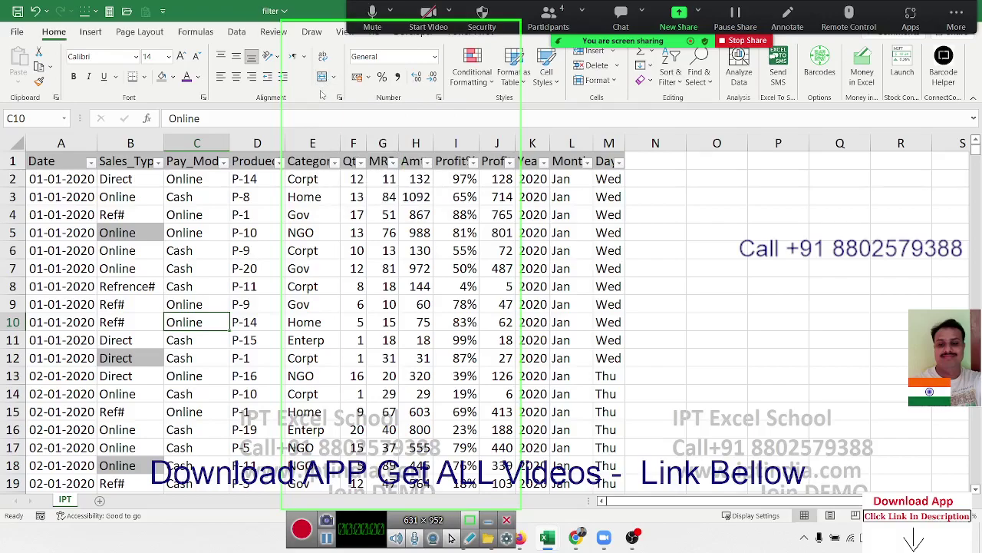
left_click(342, 202)
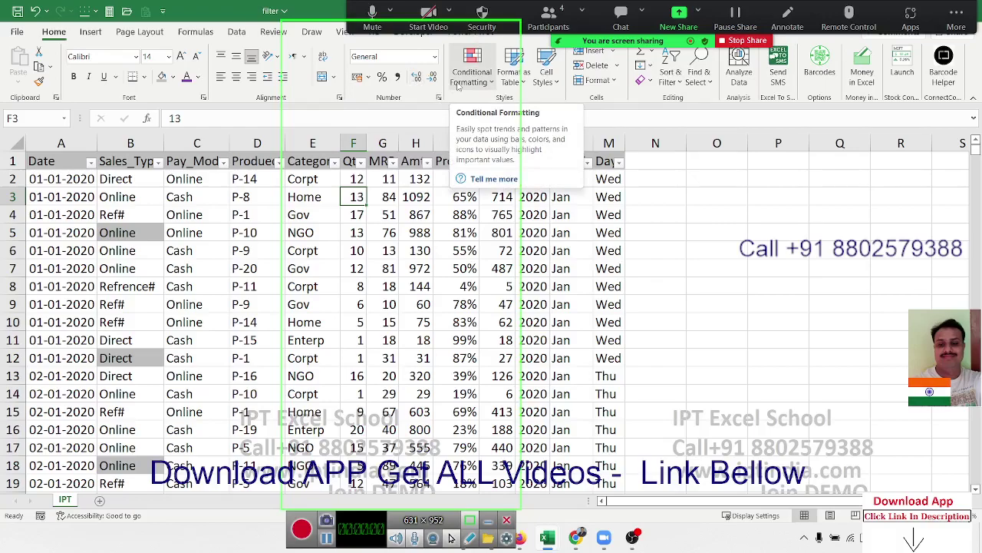
left_click(393, 211)
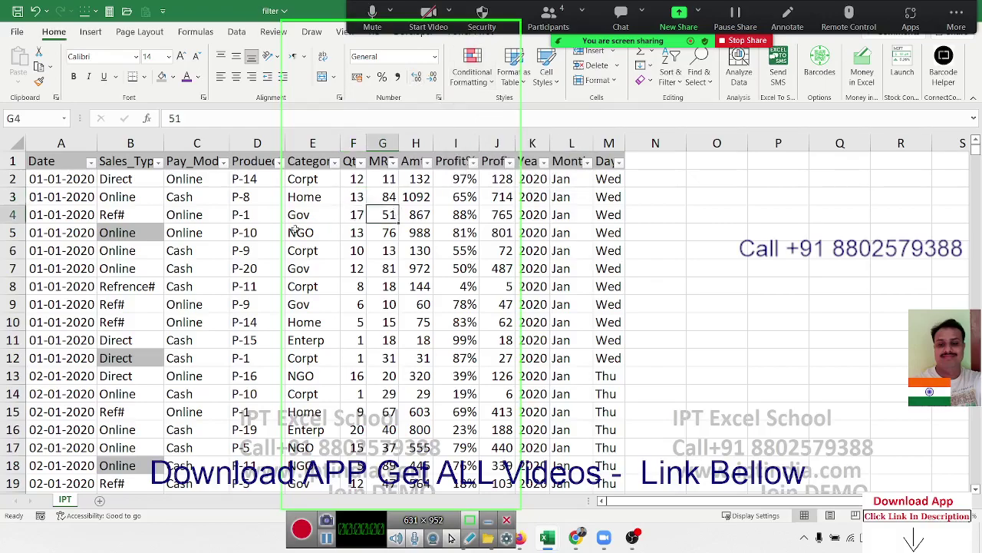
left_click_drag(284, 230, 247, 232)
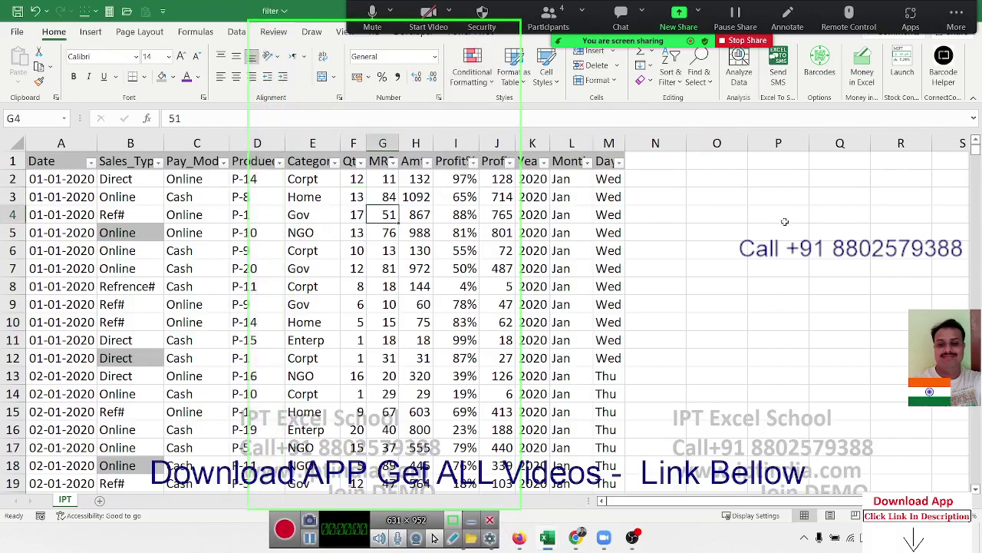
left_click(641, 534)
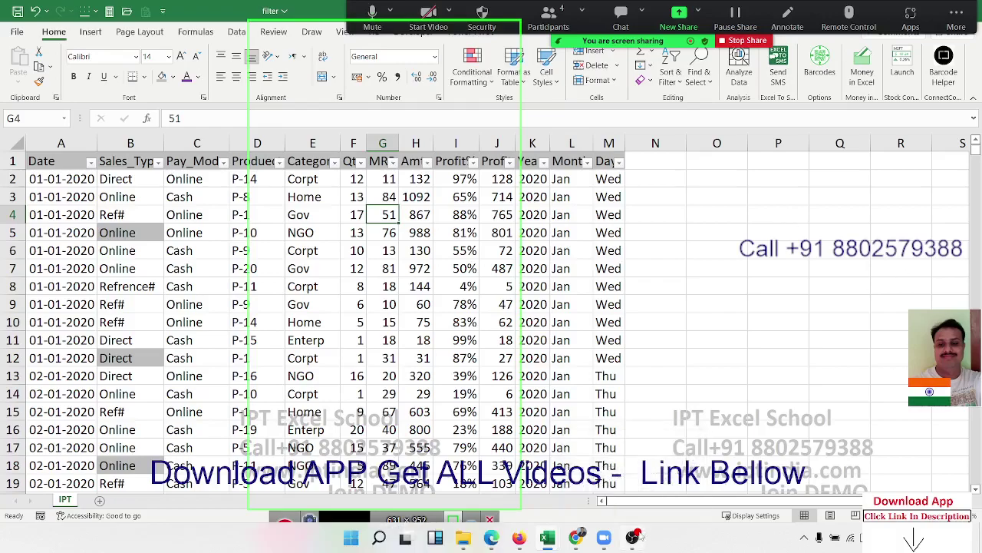